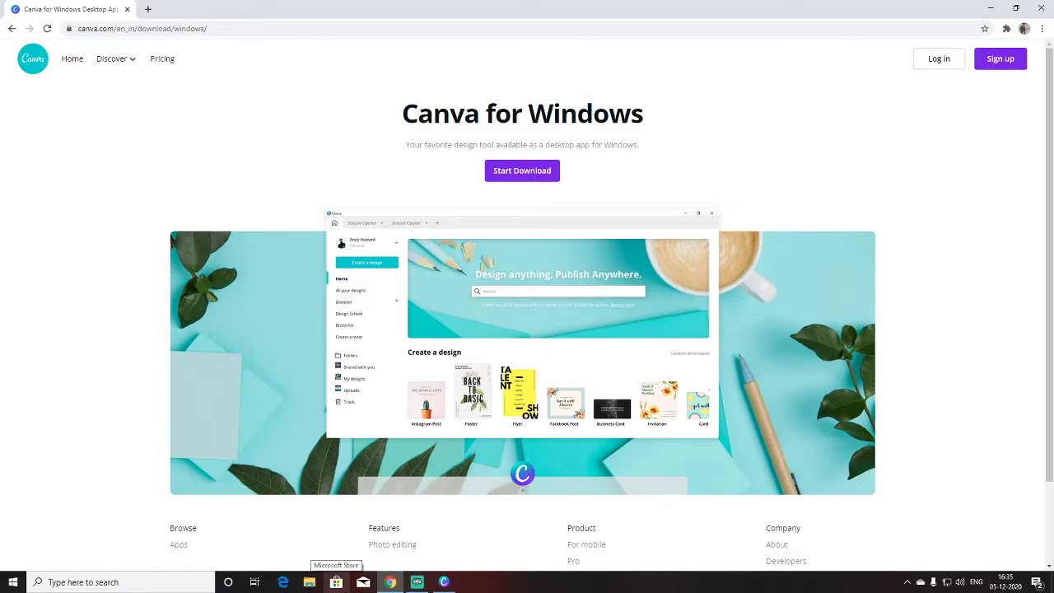
# Return to the Google results for "canva download" and open the Canva for Windows desktop app page.
pyautogui.click(12, 29)
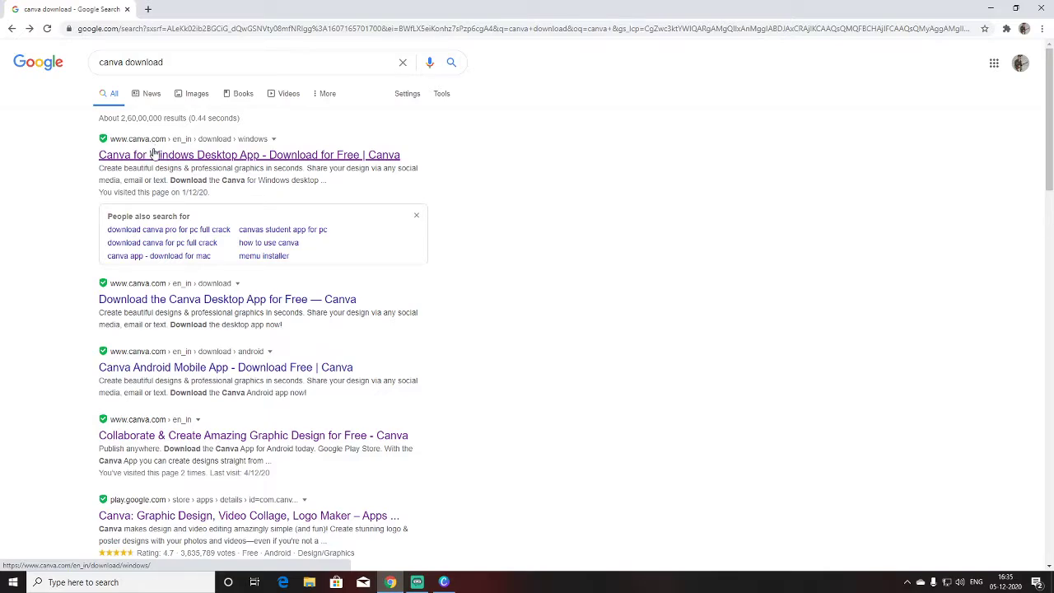
pyautogui.click(155, 155)
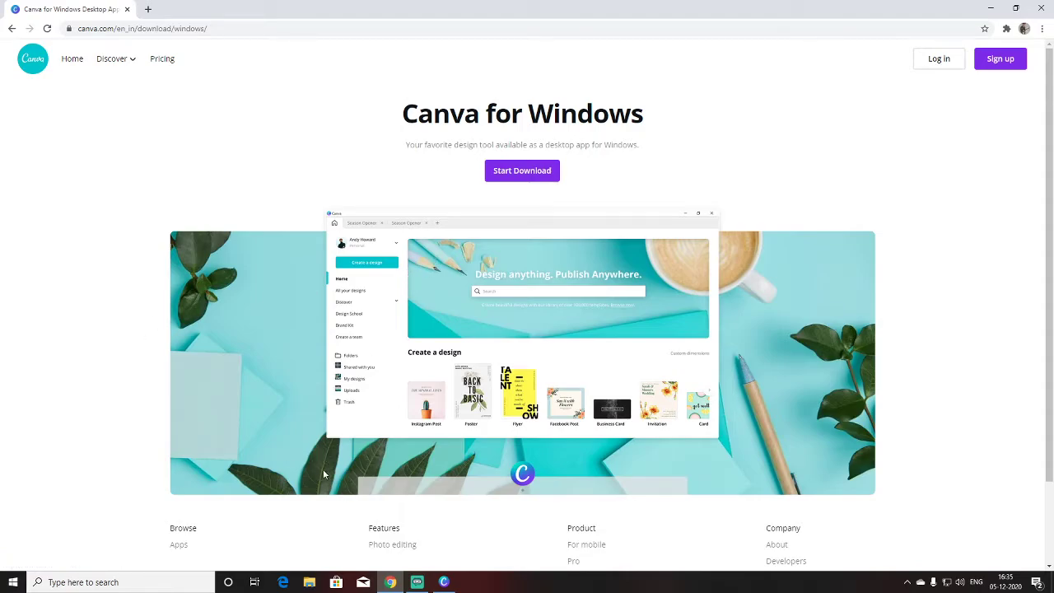
# Switch to the Canva desktop app, search for "youtube thumbnail" and start a blank design from the results.
pyautogui.click(444, 582)
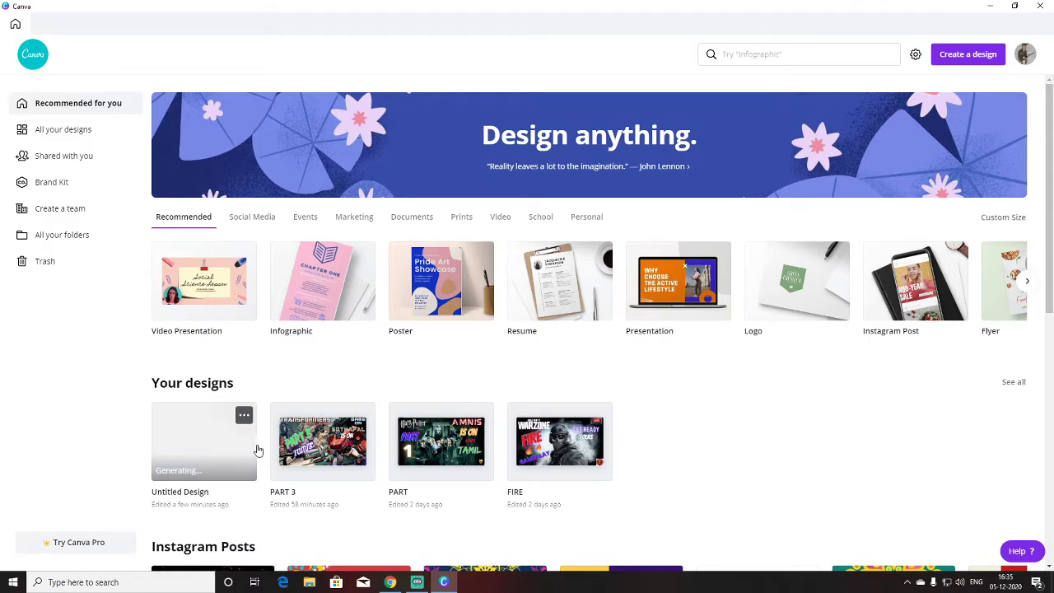
pyautogui.click(802, 54)
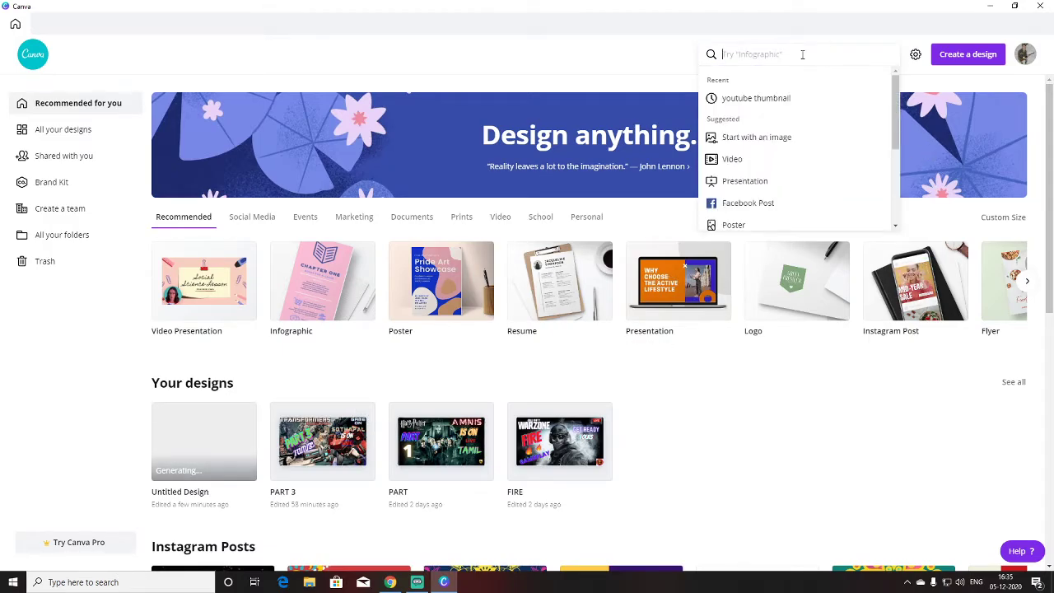
pyautogui.click(770, 101)
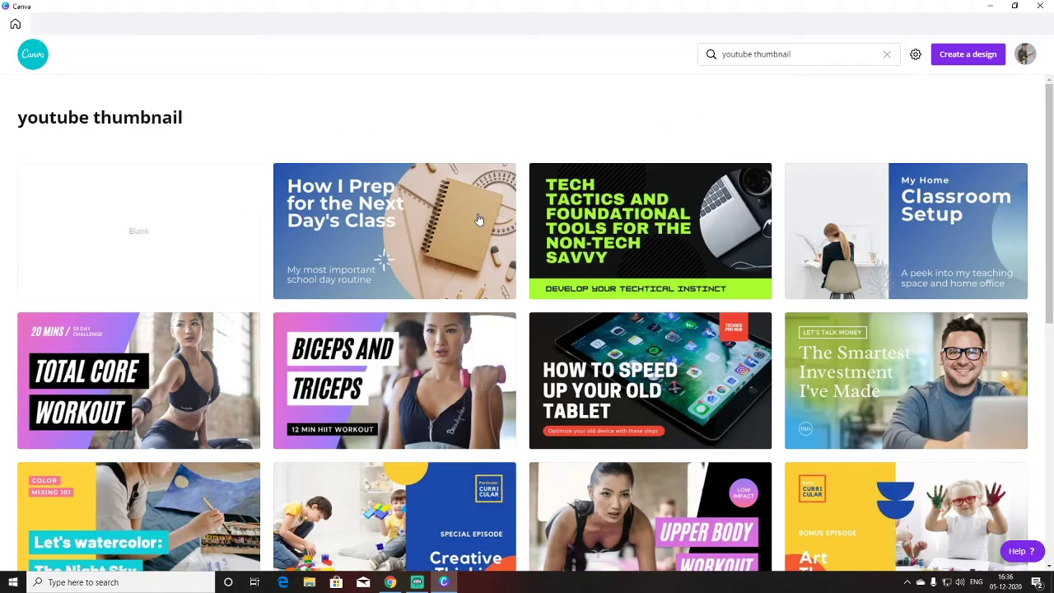
pyautogui.scroll(-10, 479, 219)
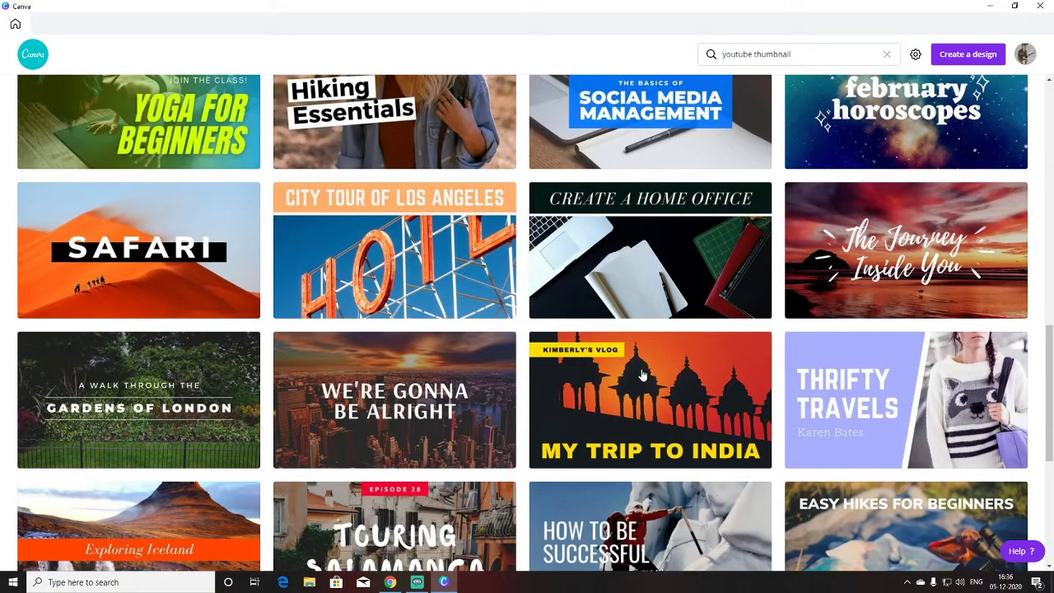
pyautogui.scroll(5, 478, 362)
pyautogui.scroll(5, 471, 356)
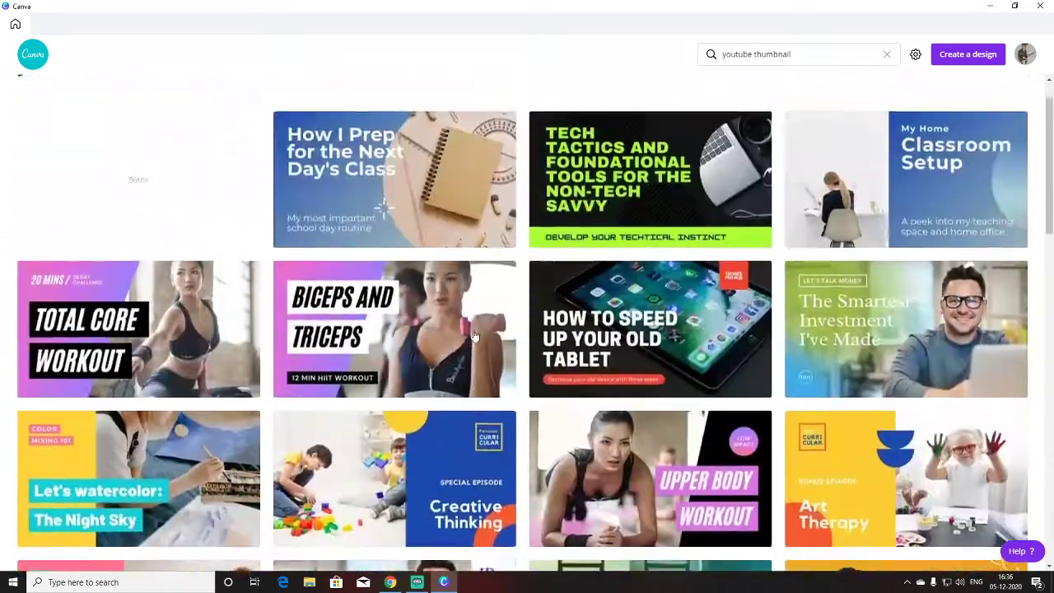
pyautogui.click(179, 224)
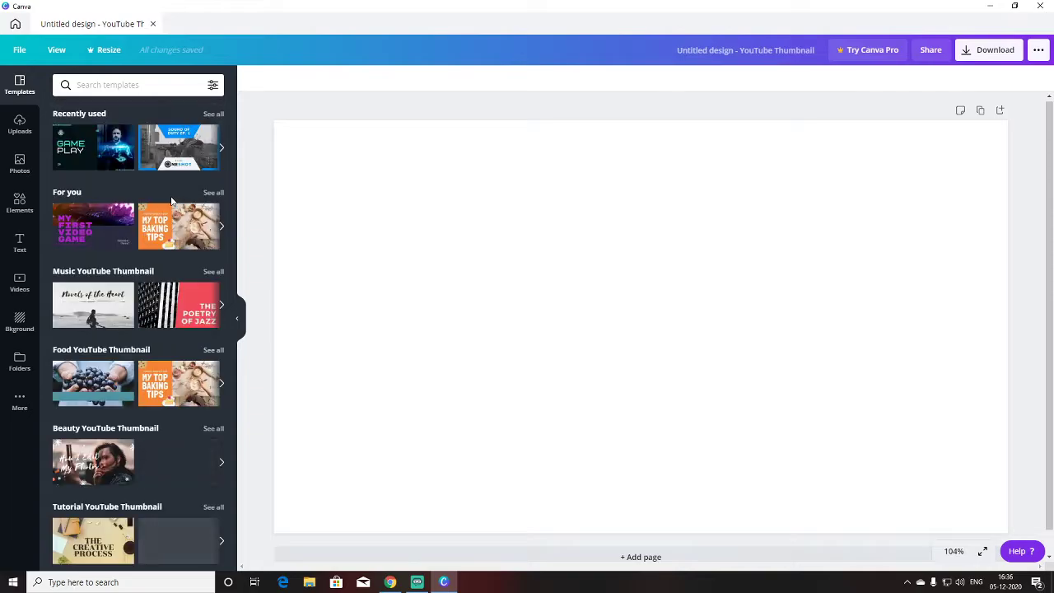
pyautogui.scroll(-8, 150, 268)
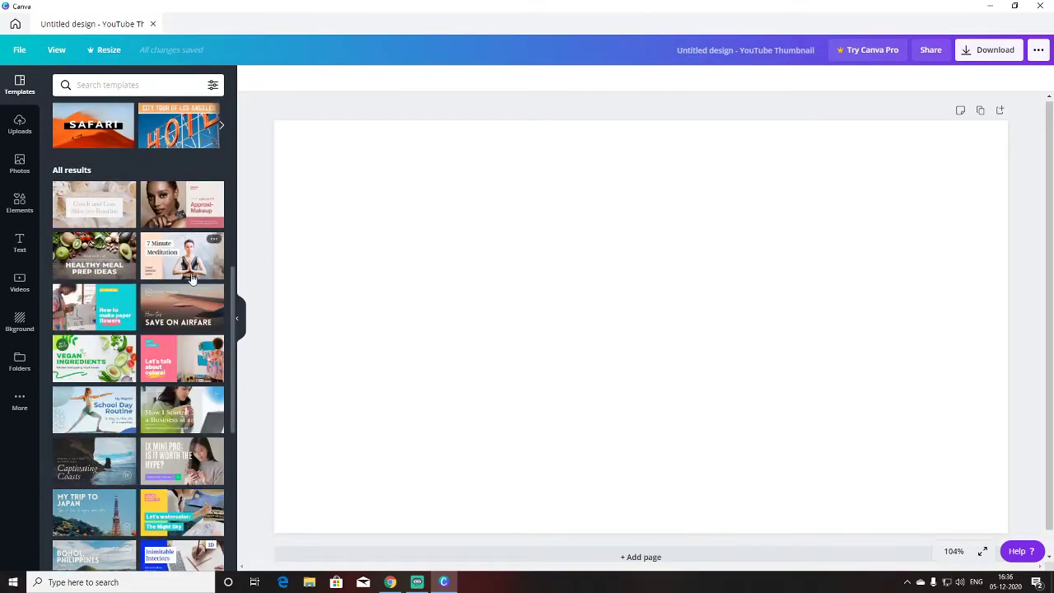
pyautogui.scroll(3, 185, 219)
pyautogui.scroll(2, 186, 219)
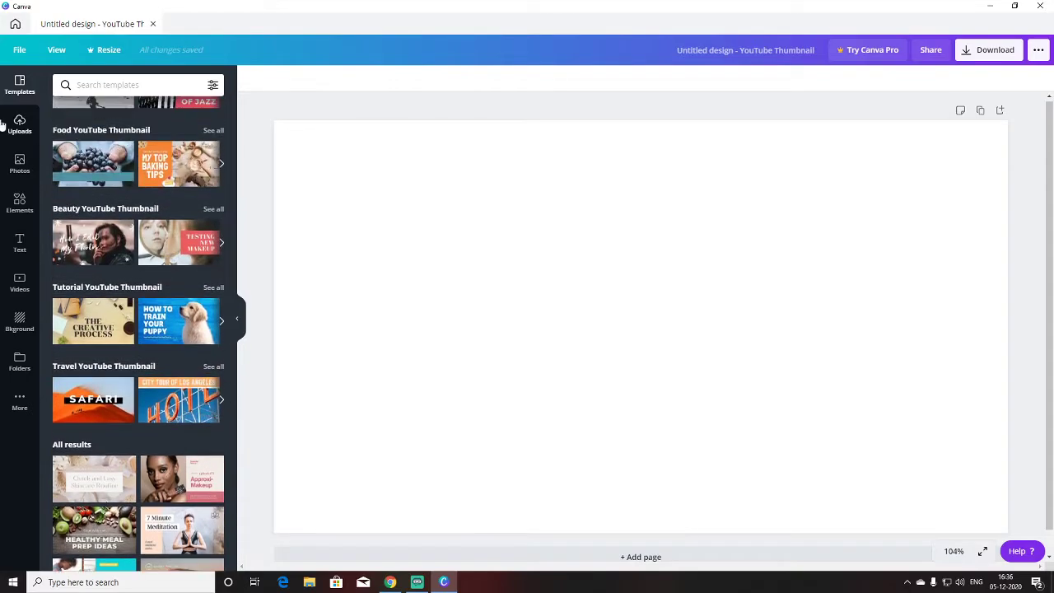
# Upload the dark image of two armed soldiers from the Saved Pictures folder to the media library.
pyautogui.click(20, 120)
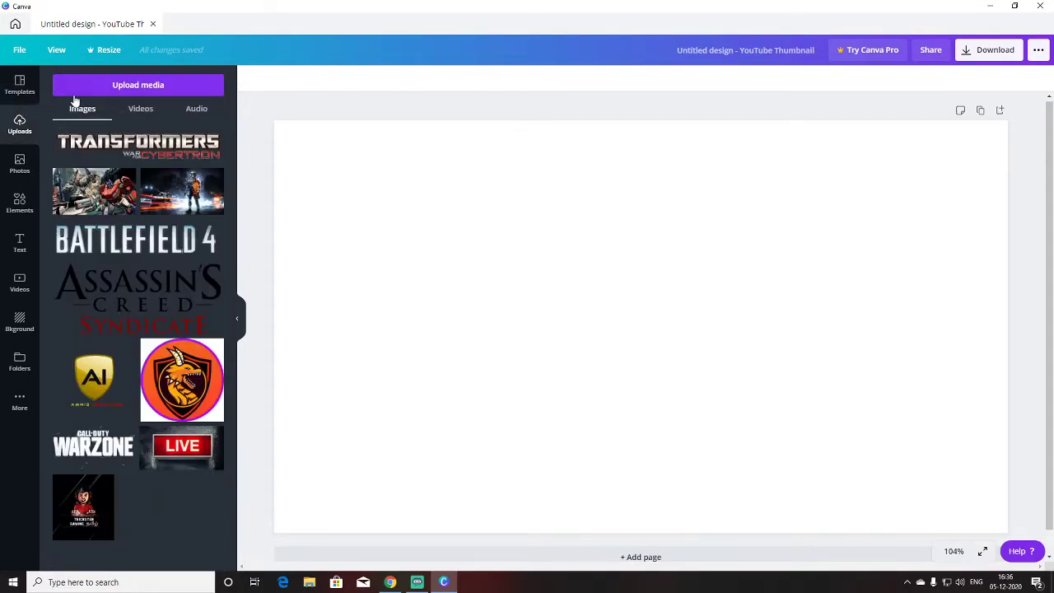
pyautogui.click(160, 89)
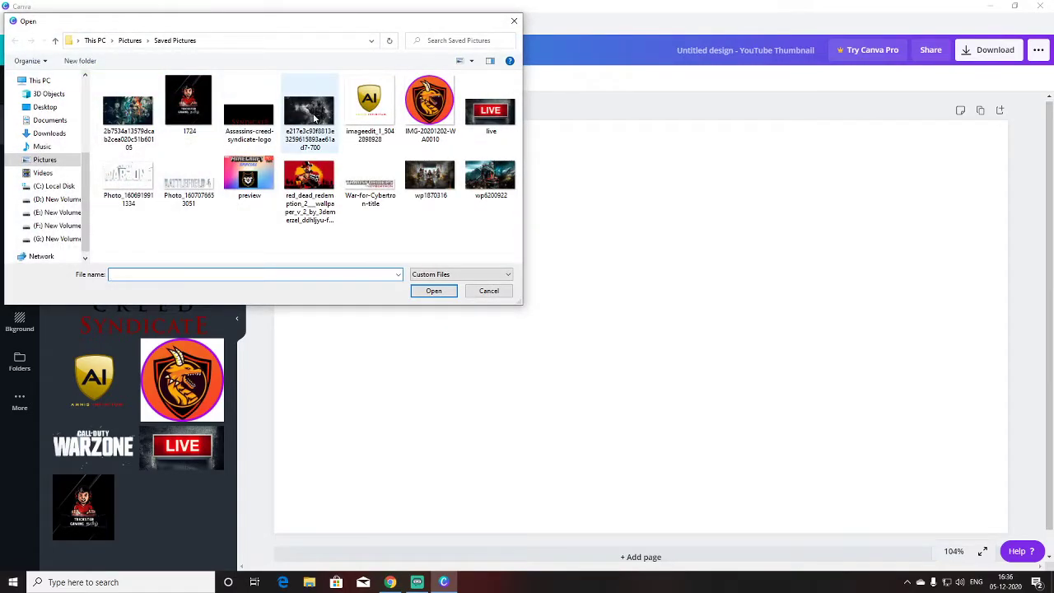
pyautogui.click(307, 113)
pyautogui.click(432, 290)
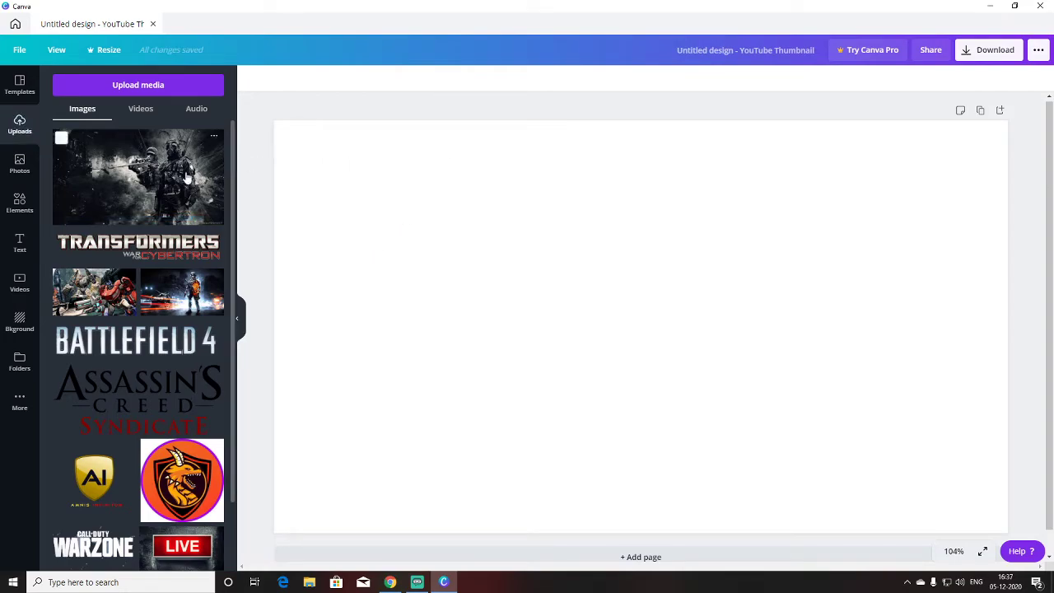
# Place the soldiers image on the page, align it to the top-left corner and enlarge it to about 1321 × 743 to cover the page.
pyautogui.click(188, 179)
pyautogui.moveTo(513, 280); pyautogui.dragTo(476, 256)
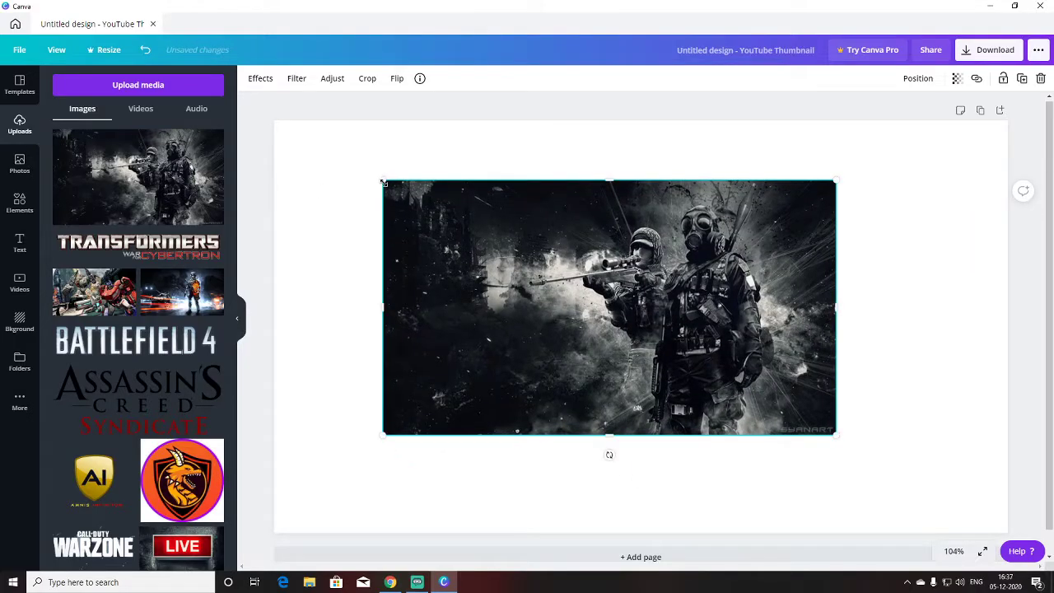
pyautogui.moveTo(383, 182); pyautogui.dragTo(297, 155)
pyautogui.rightClick(299, 153)
pyautogui.click(357, 104)
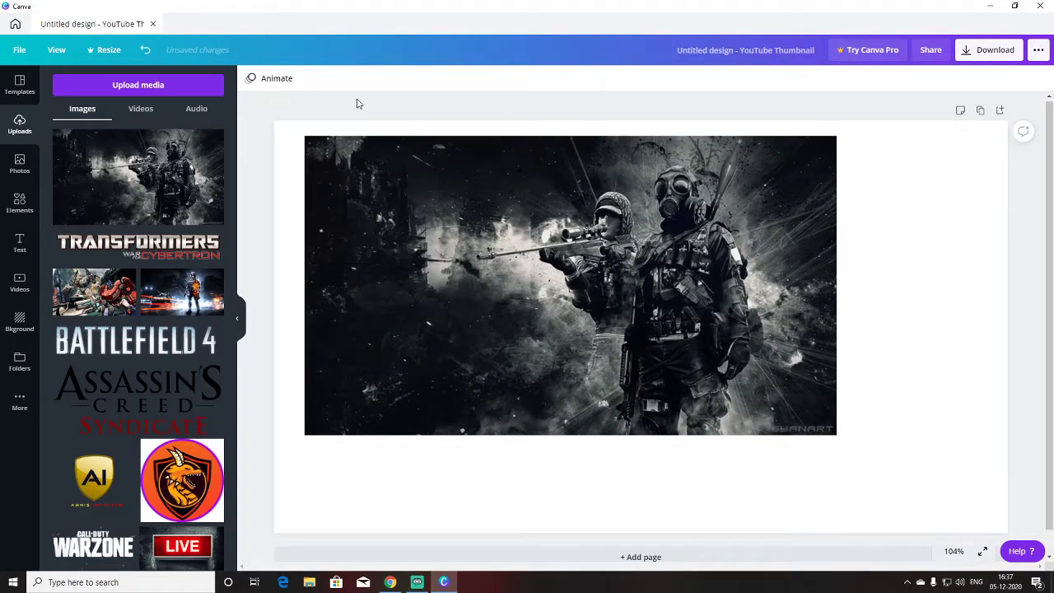
pyautogui.moveTo(726, 320); pyautogui.dragTo(696, 305)
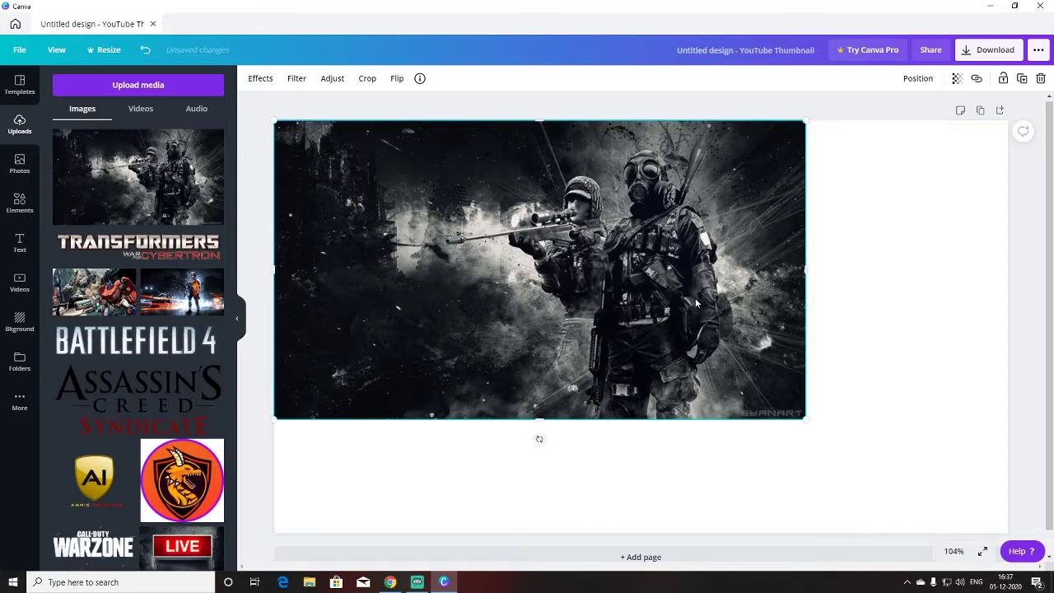
pyautogui.moveTo(807, 420); pyautogui.dragTo(1027, 543)
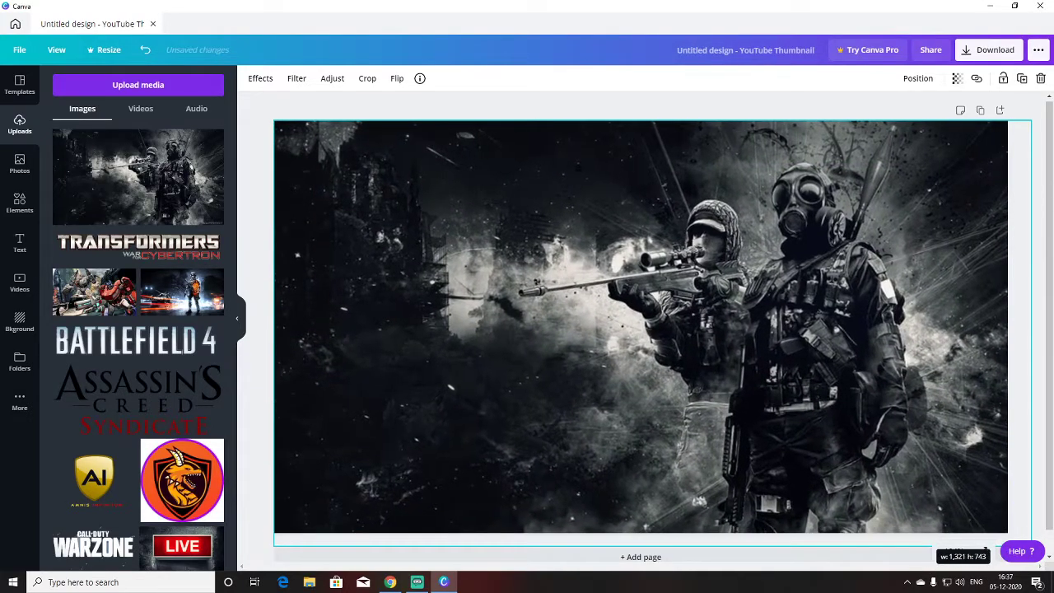
pyautogui.click(624, 107)
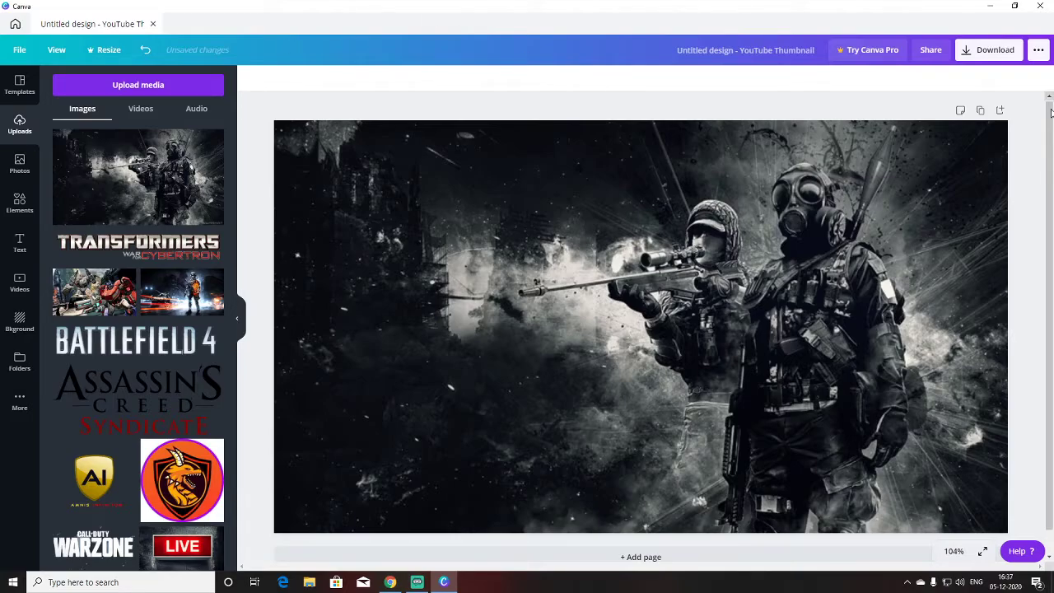
# Add the uploaded Battlefield 4 logo to the page's top-left corner and shrink it to about half the page width.
pyautogui.click(169, 341)
pyautogui.moveTo(547, 329); pyautogui.dragTo(394, 173)
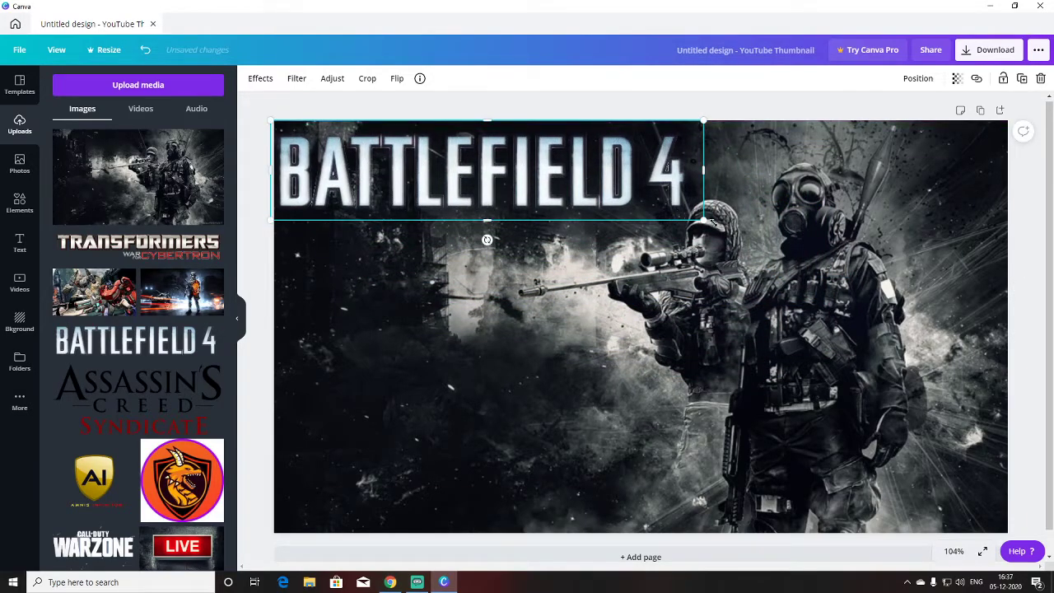
pyautogui.moveTo(705, 220); pyautogui.dragTo(654, 208)
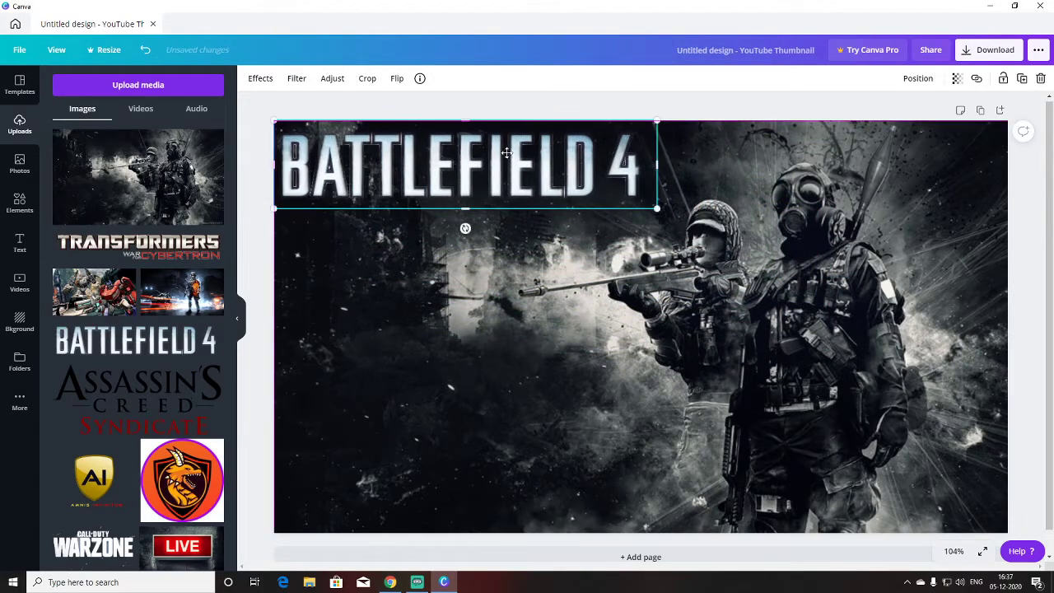
# Switch to Chrome, search Google Images for "battlefield 4 title background eraser" and preview the one-line Battlefield 4 logo from Clean PNG.
pyautogui.click(396, 580)
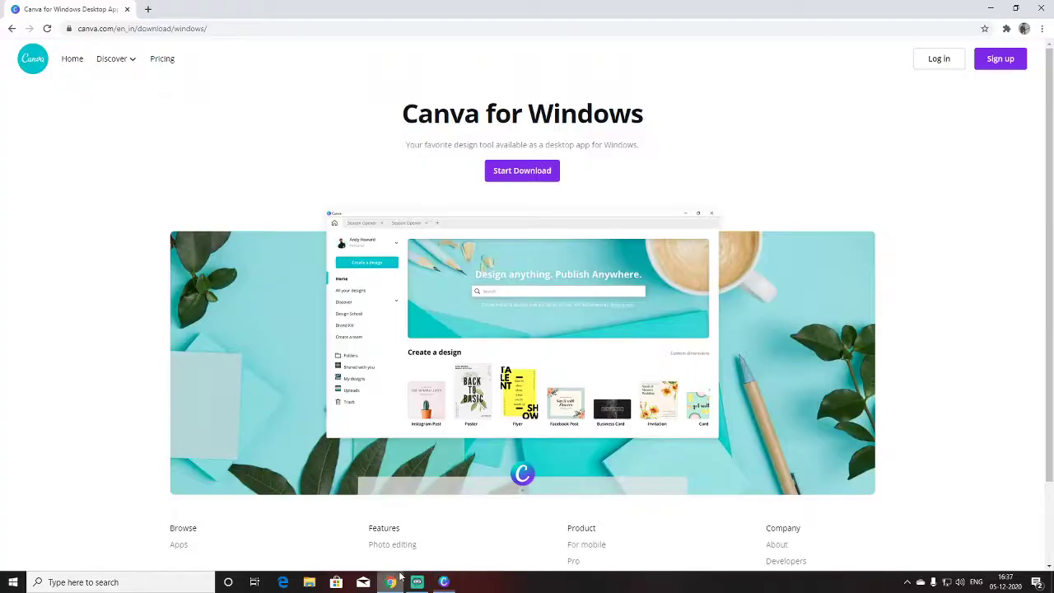
pyautogui.click(149, 9)
pyautogui.click(449, 212)
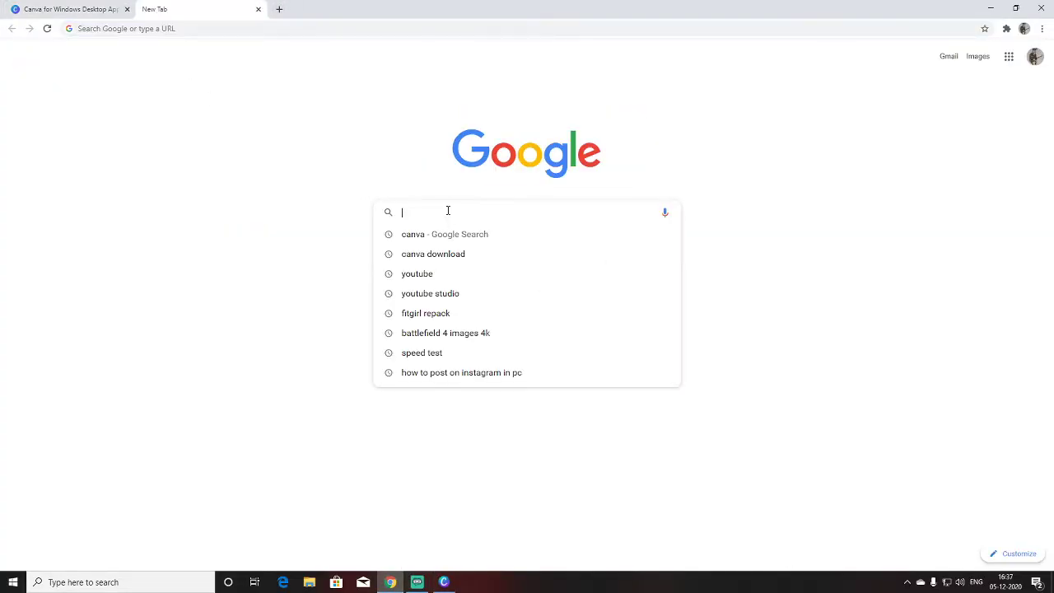
pyautogui.write('batt')
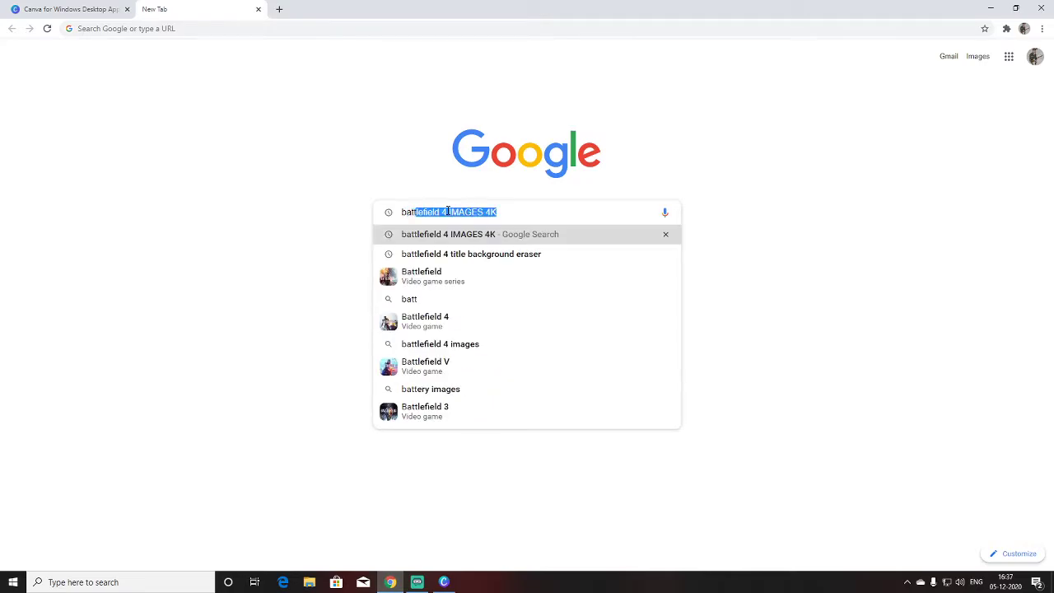
pyautogui.click(509, 255)
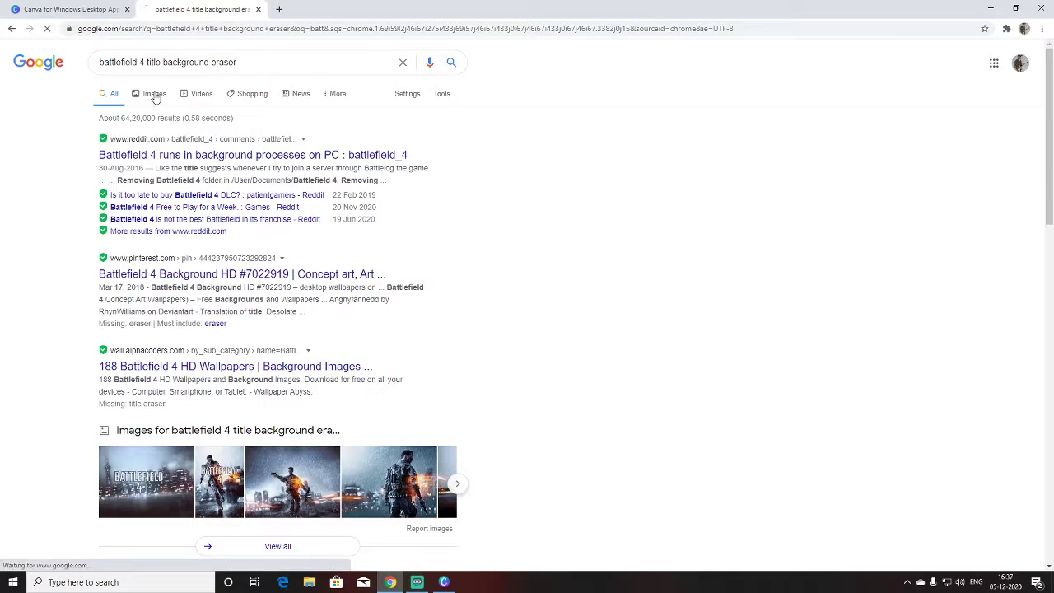
pyautogui.click(155, 95)
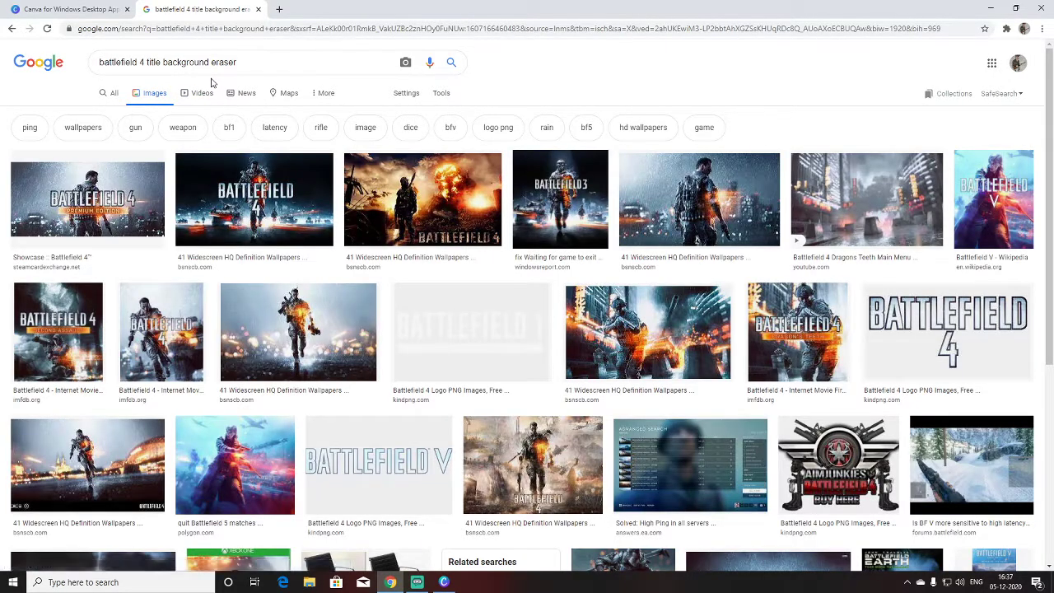
pyautogui.click(905, 328)
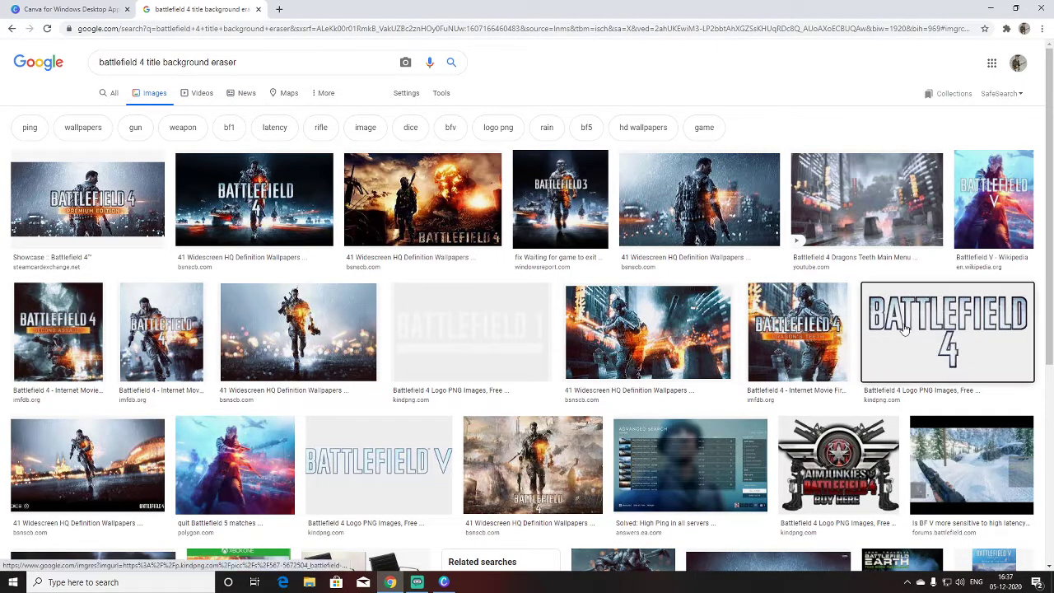
pyautogui.click(659, 371)
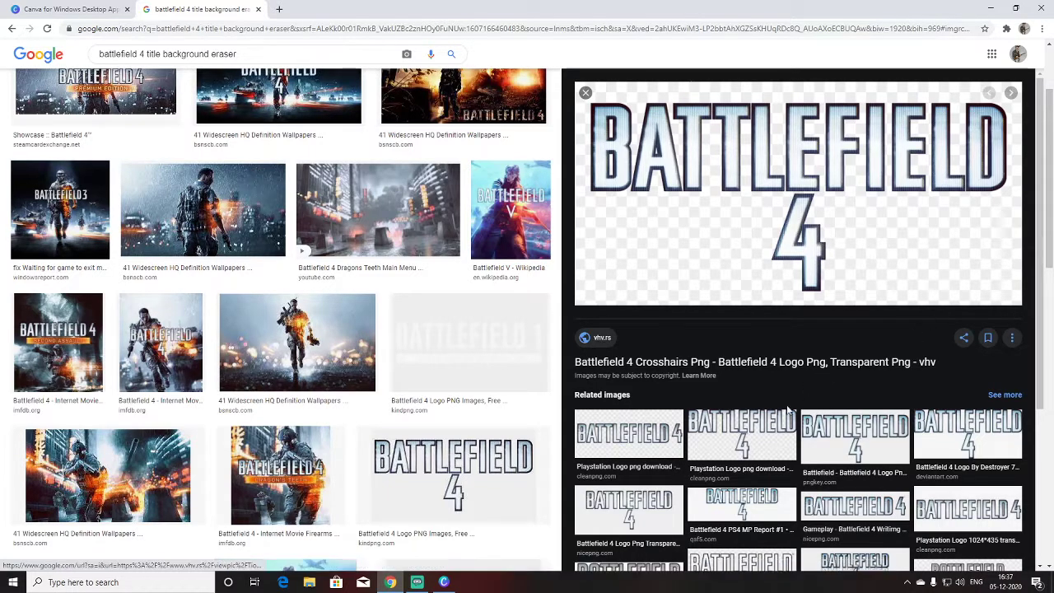
pyautogui.click(672, 442)
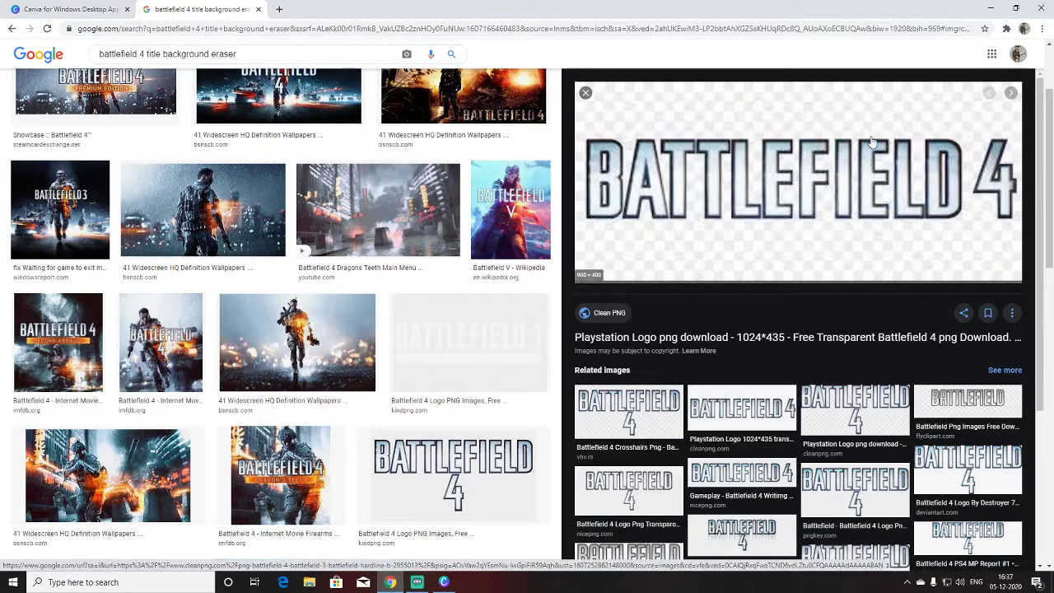
# Switch back to Canva, enlarge the Battlefield 4 logo slightly and shift it up against the page's top edge.
pyautogui.click(444, 582)
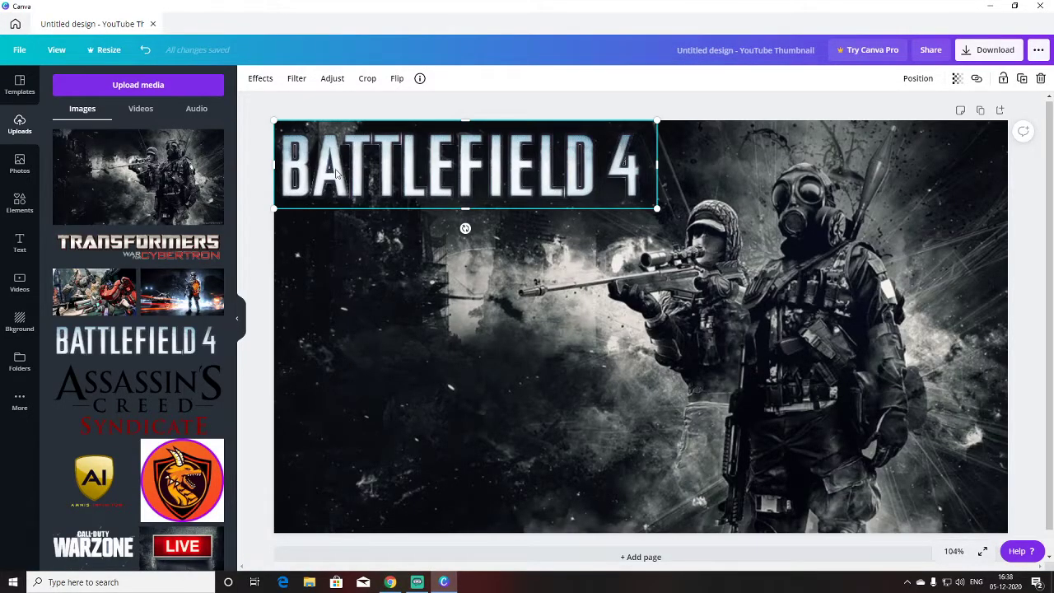
pyautogui.moveTo(583, 159); pyautogui.dragTo(567, 163)
pyautogui.click(538, 251)
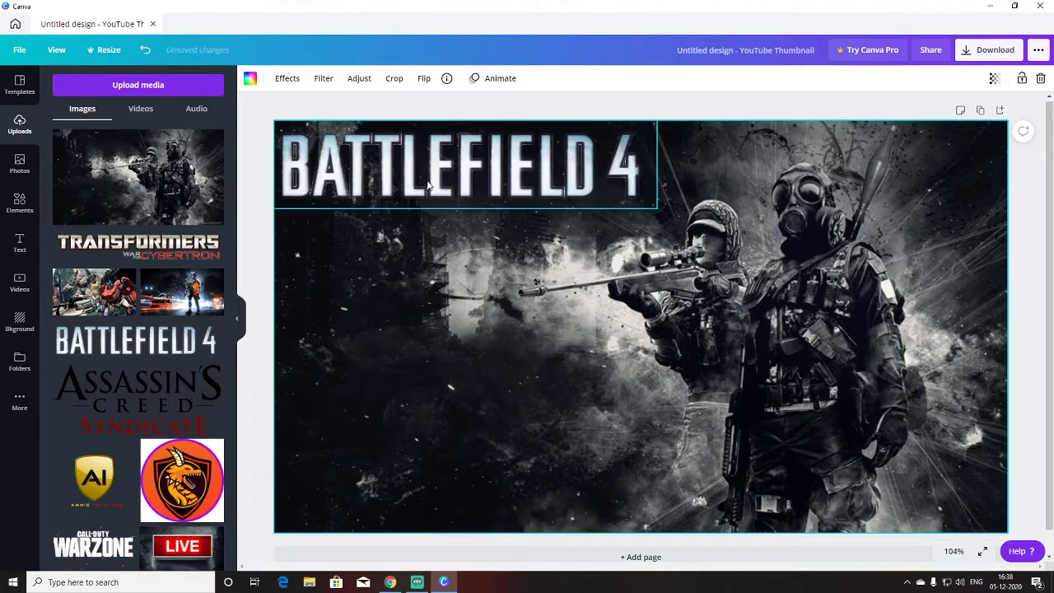
pyautogui.click(615, 188)
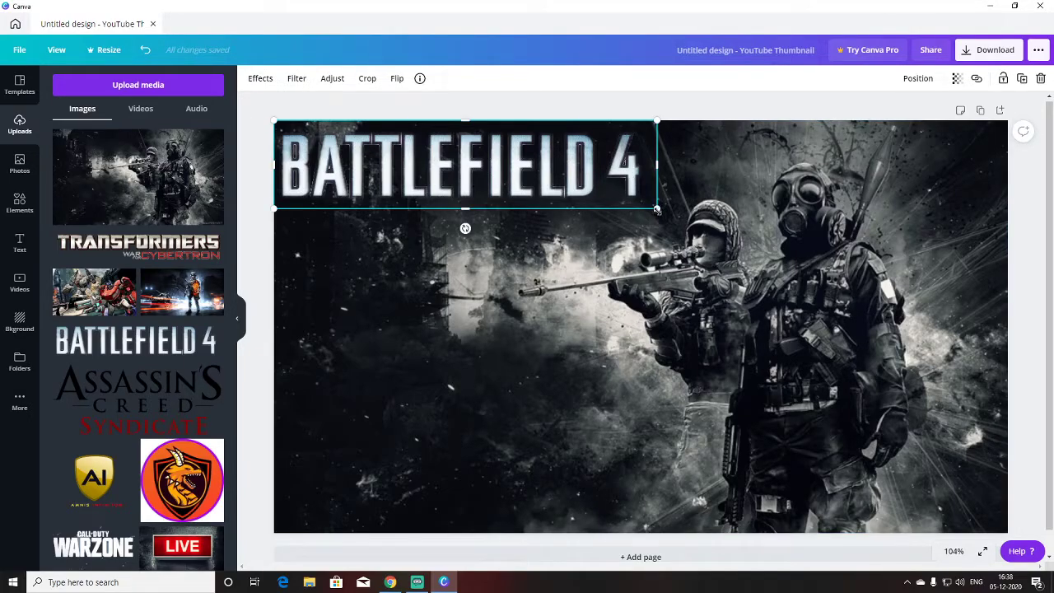
pyautogui.moveTo(657, 210); pyautogui.dragTo(688, 218)
pyautogui.moveTo(519, 162); pyautogui.dragTo(520, 160)
pyautogui.click(517, 285)
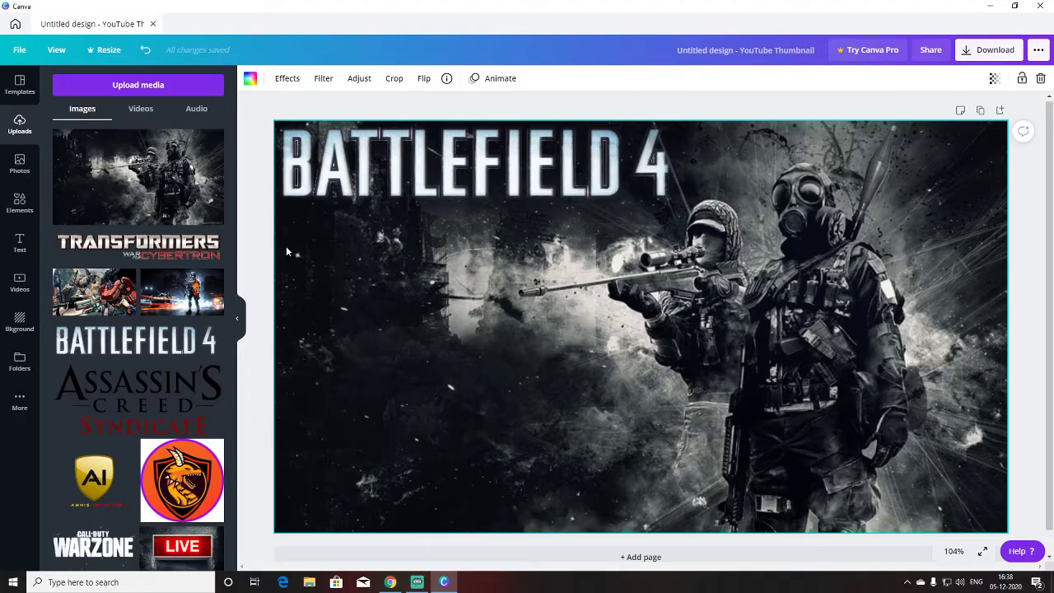
# Add a heading text box to the page and replace its placeholder text with "PART 3".
pyautogui.scroll(-1, 130, 215)
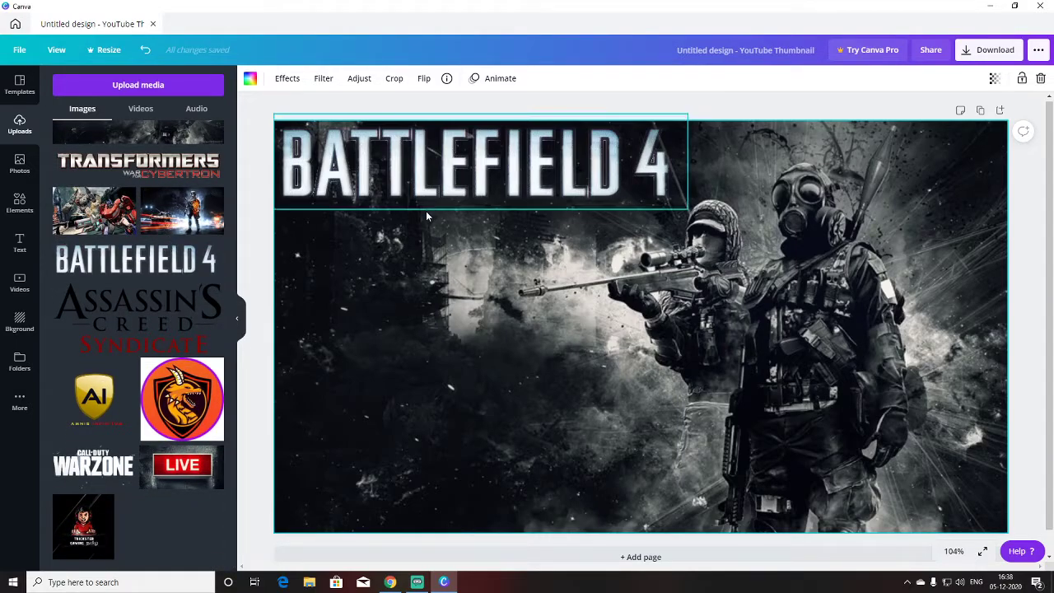
pyautogui.click(20, 243)
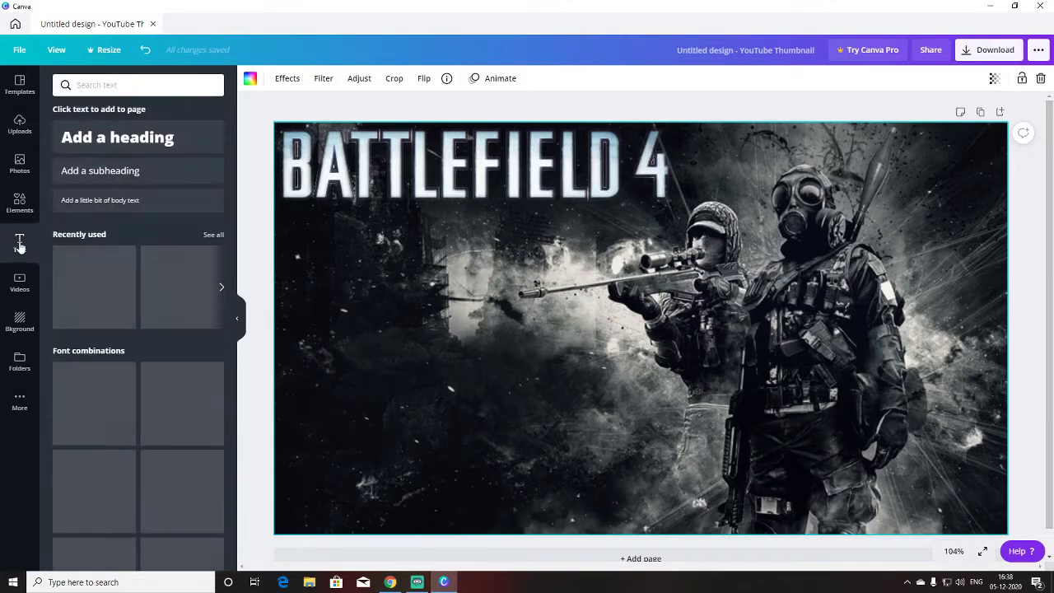
pyautogui.click(102, 146)
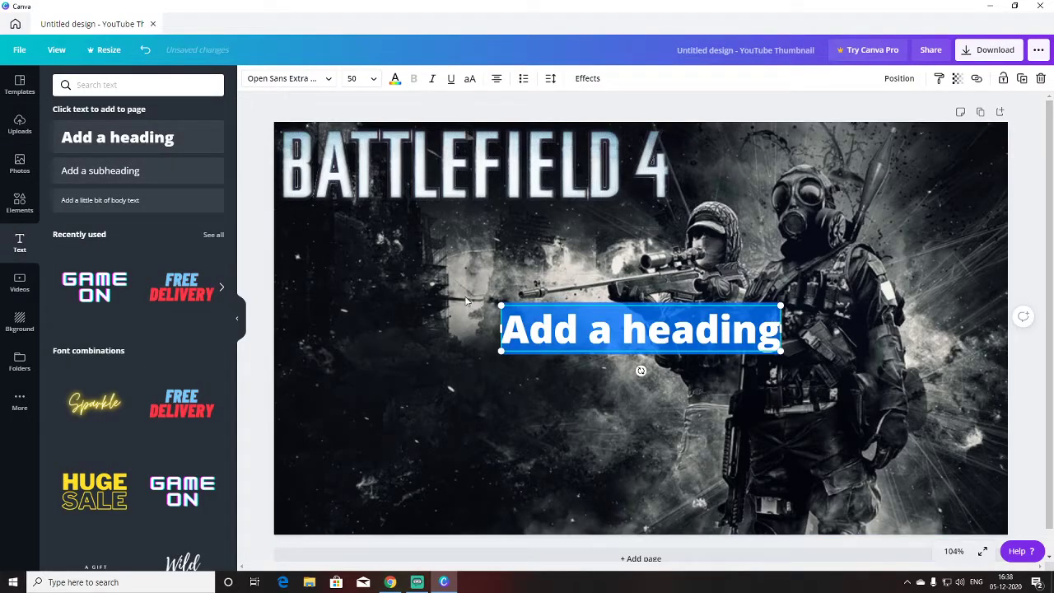
pyautogui.press('BackSpace')
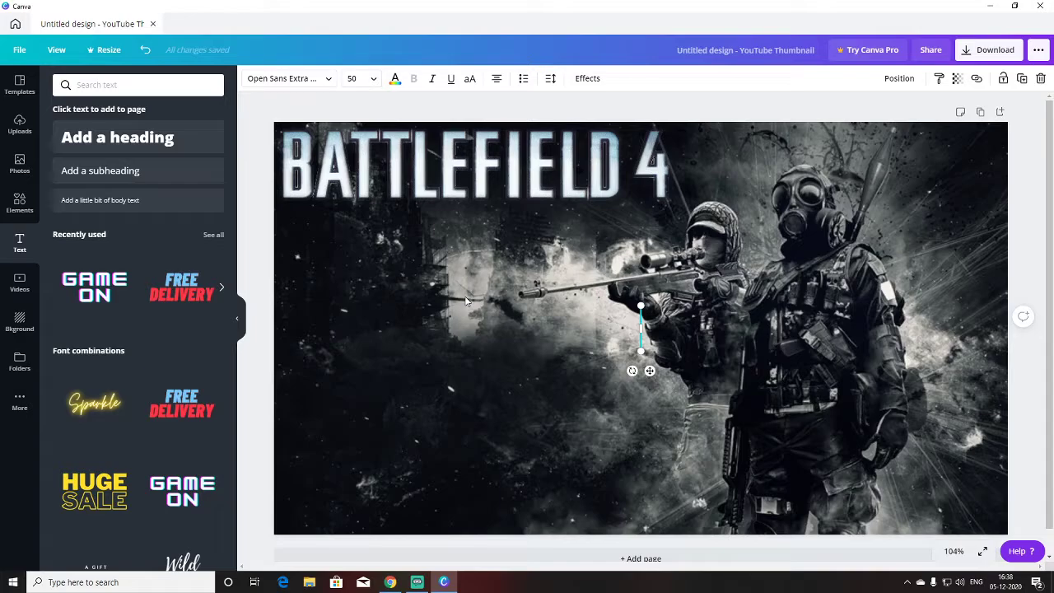
pyautogui.write('PART')
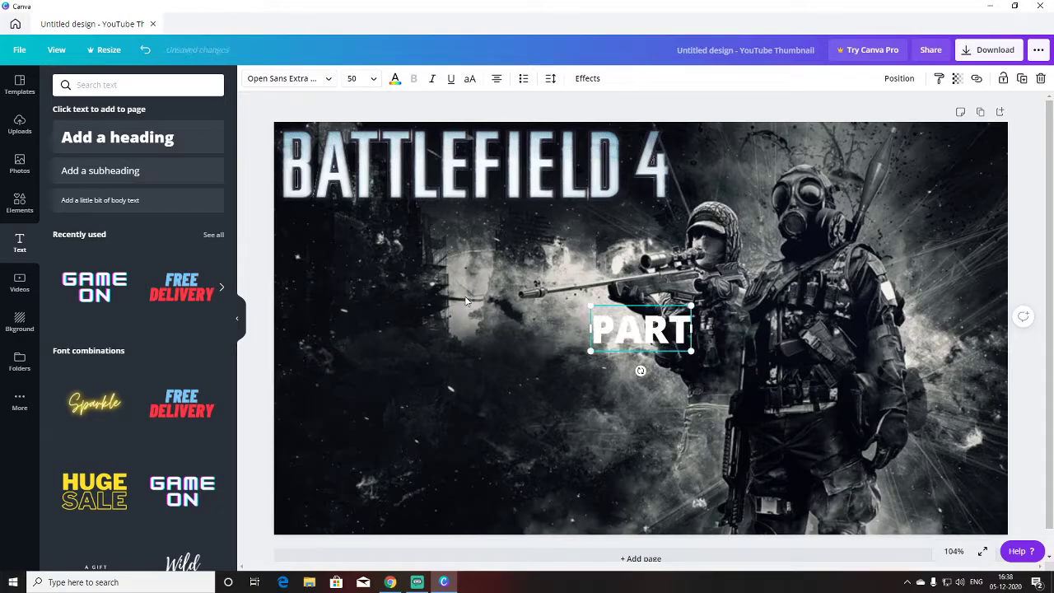
pyautogui.write(' 3')
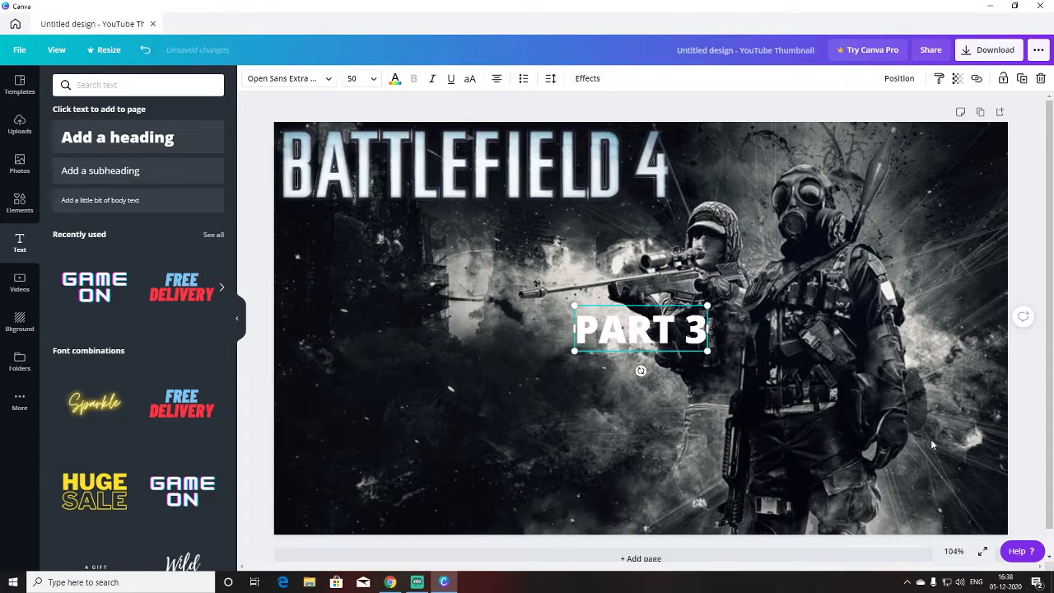
pyautogui.click(805, 214)
# Move the PART 3 heading below the Battlefield 4 logo, resize it to about 79.3 and tilt it so it rises to the right.
pyautogui.moveTo(642, 352); pyautogui.dragTo(454, 305)
pyautogui.moveTo(520, 303); pyautogui.dragTo(489, 282)
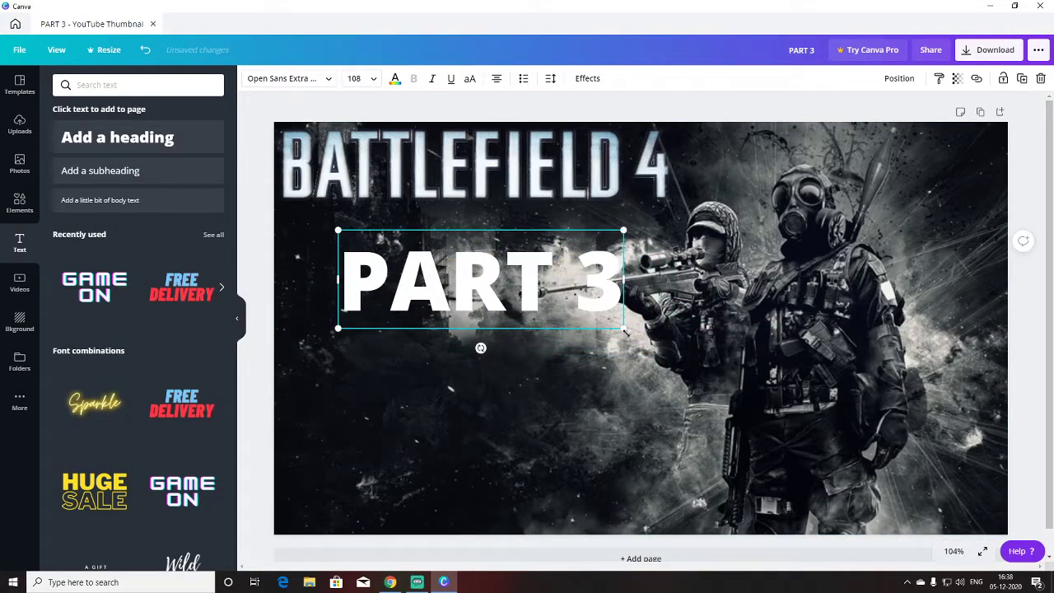
pyautogui.moveTo(624, 331); pyautogui.dragTo(547, 303)
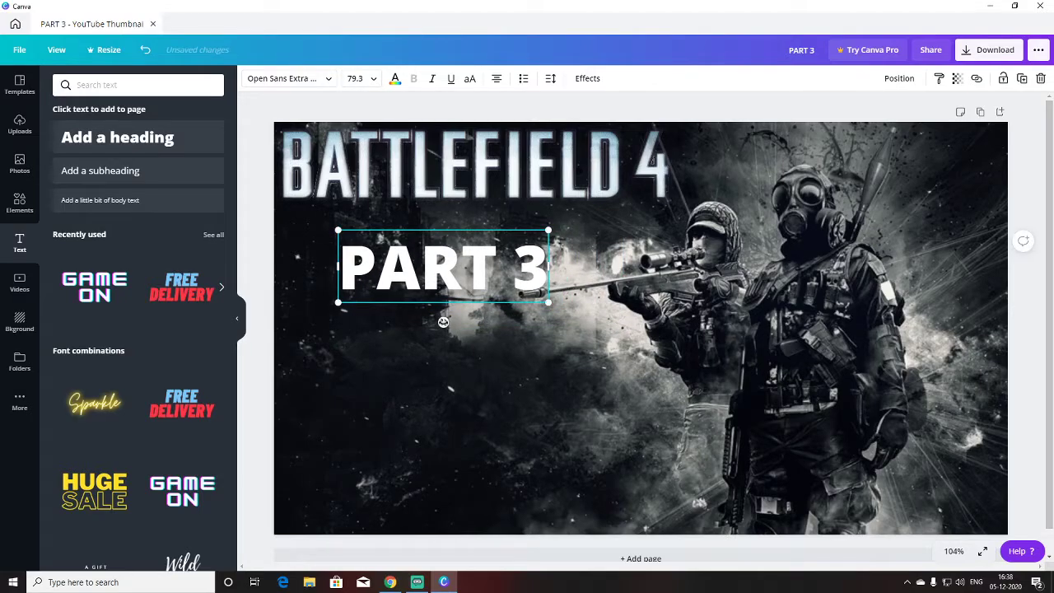
pyautogui.moveTo(443, 322); pyautogui.dragTo(475, 312)
pyautogui.moveTo(472, 248); pyautogui.dragTo(450, 295)
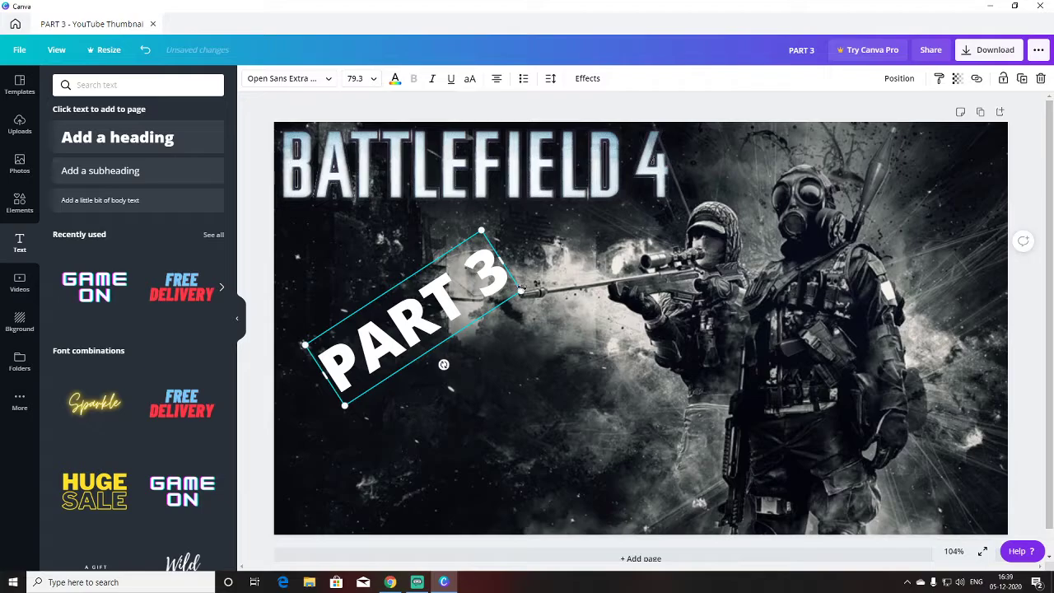
# Enlarge the tilted PART 3 heading to about size 128 and place it near the page's left edge under the logo.
pyautogui.moveTo(524, 291); pyautogui.dragTo(619, 273)
pyautogui.moveTo(524, 254)
pyautogui.mouseDown()
pyautogui.moveTo(500, 264)
pyautogui.moveTo(511, 256)
pyautogui.mouseUp()
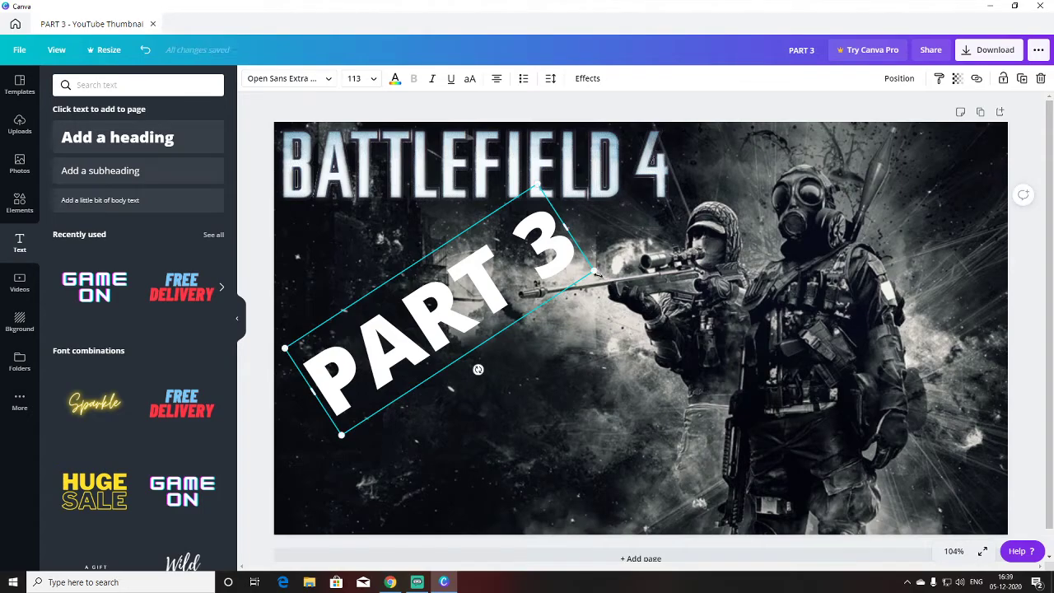
pyautogui.moveTo(597, 274); pyautogui.dragTo(628, 280)
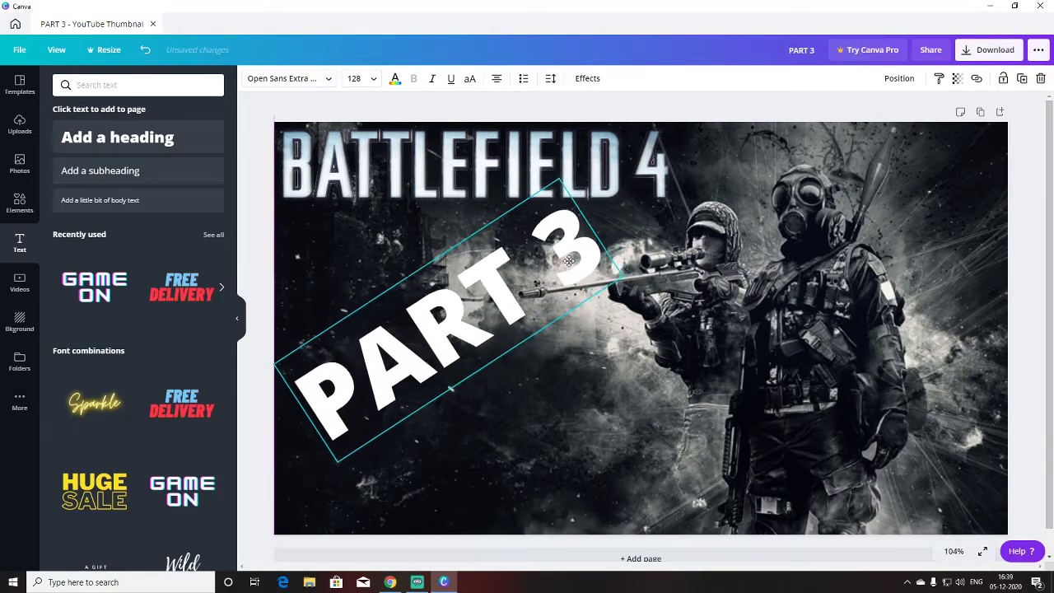
pyautogui.moveTo(573, 261); pyautogui.dragTo(563, 264)
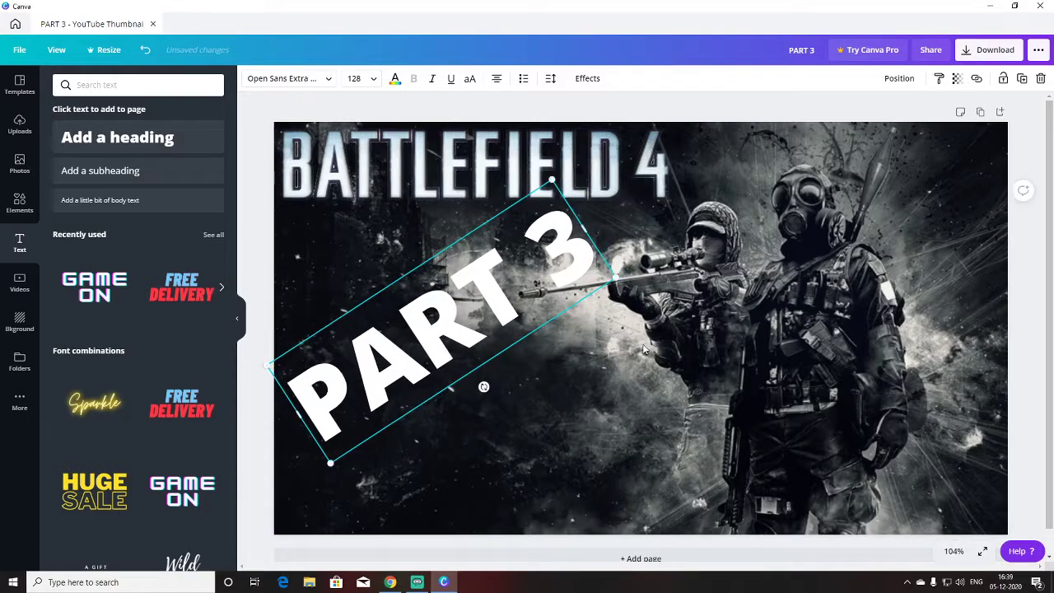
pyautogui.click(595, 346)
pyautogui.moveTo(503, 307); pyautogui.dragTo(497, 298)
pyautogui.click(583, 367)
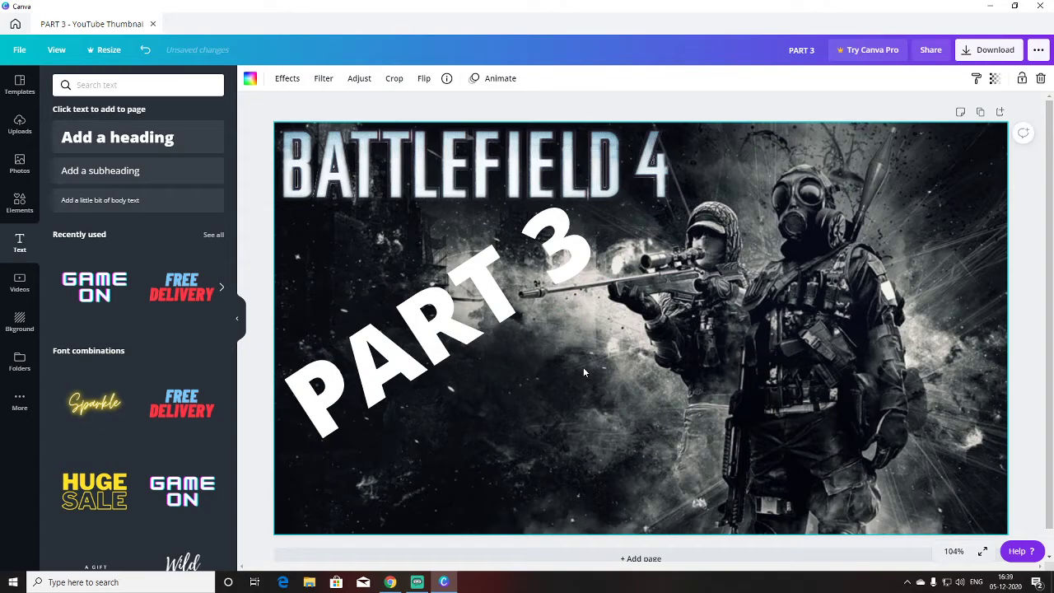
# Change the PART 3 heading's font to Bangers.
pyautogui.click(529, 318)
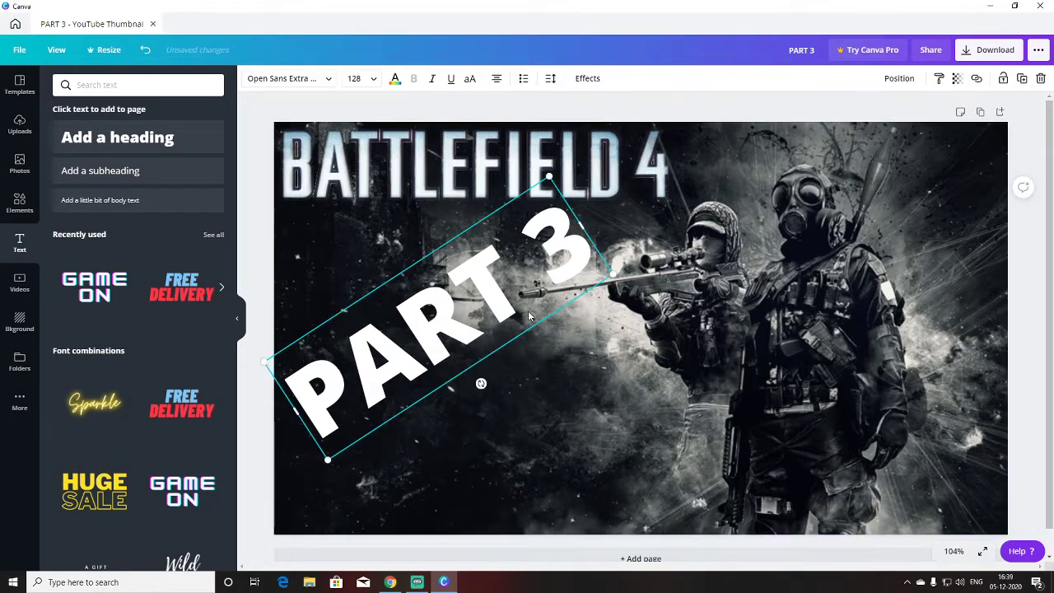
pyautogui.click(318, 86)
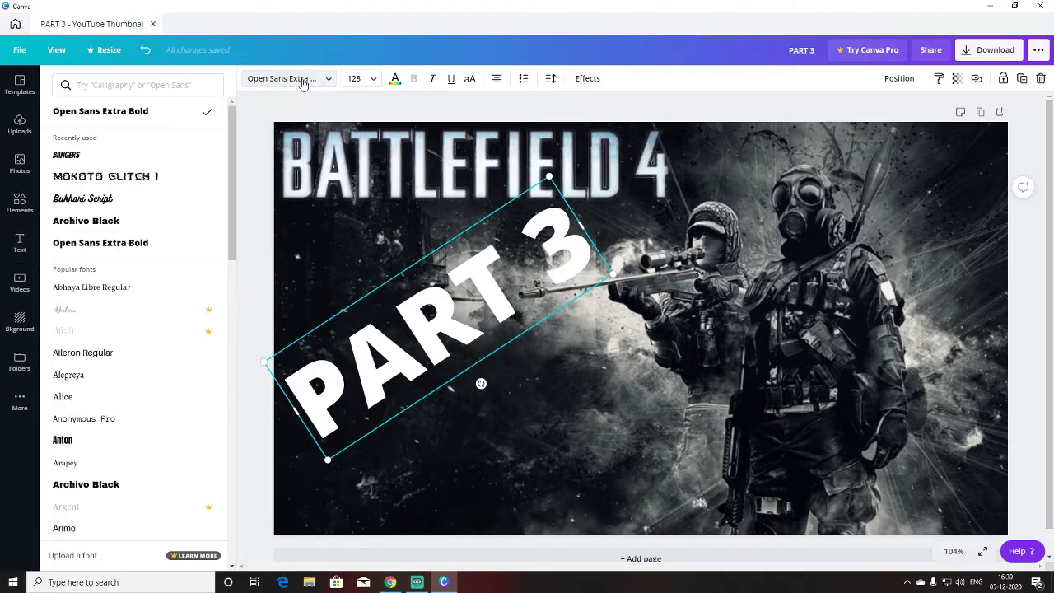
pyautogui.click(98, 159)
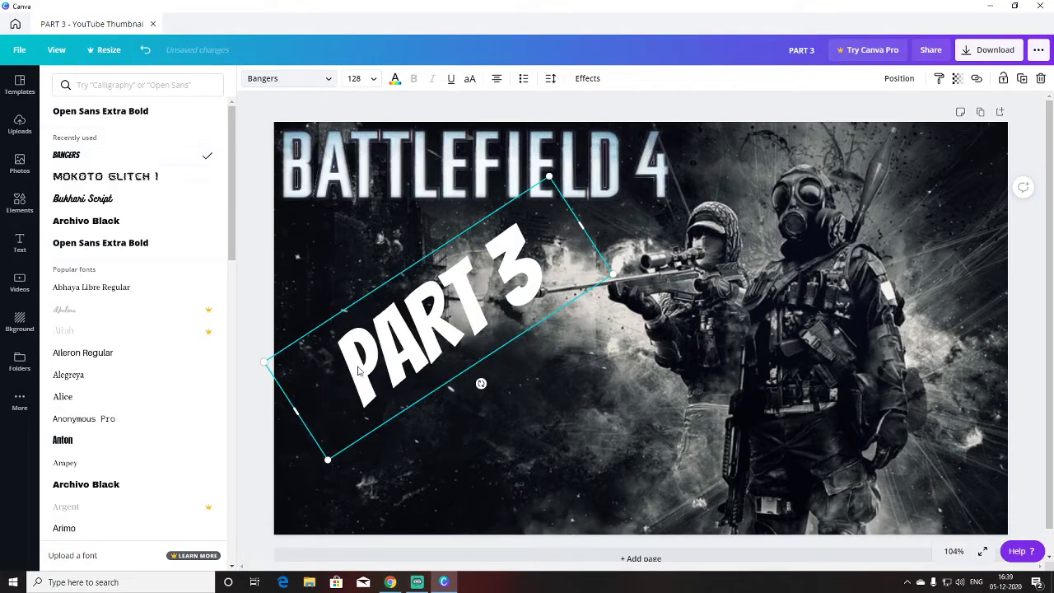
# Try the Mokoto Glitch 1 font on the heading, fitted on one line at about size 90.2, and return to Bangers.
pyautogui.click(105, 176)
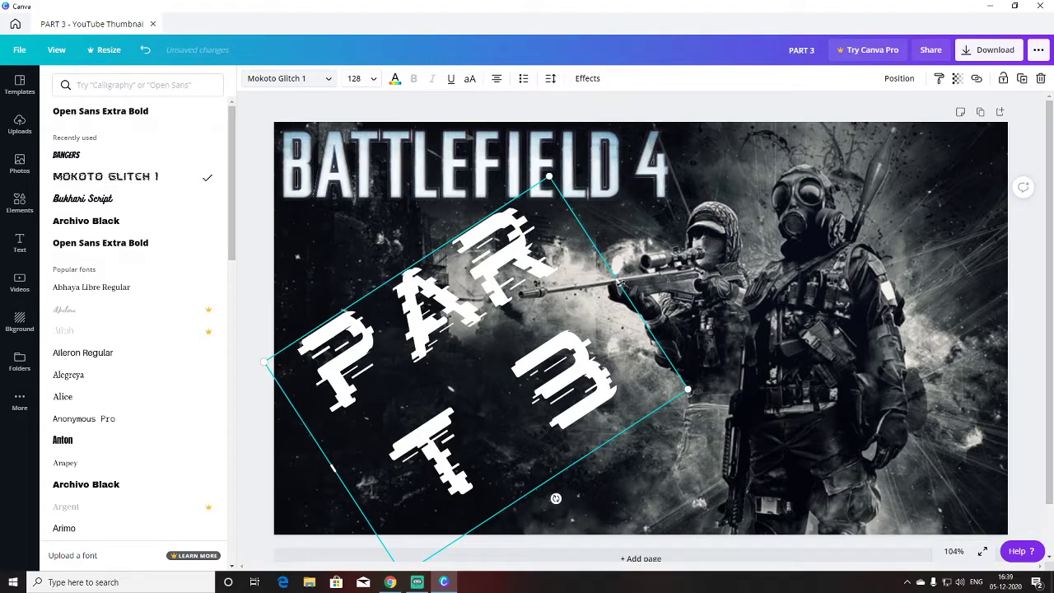
pyautogui.moveTo(620, 281); pyautogui.dragTo(716, 186)
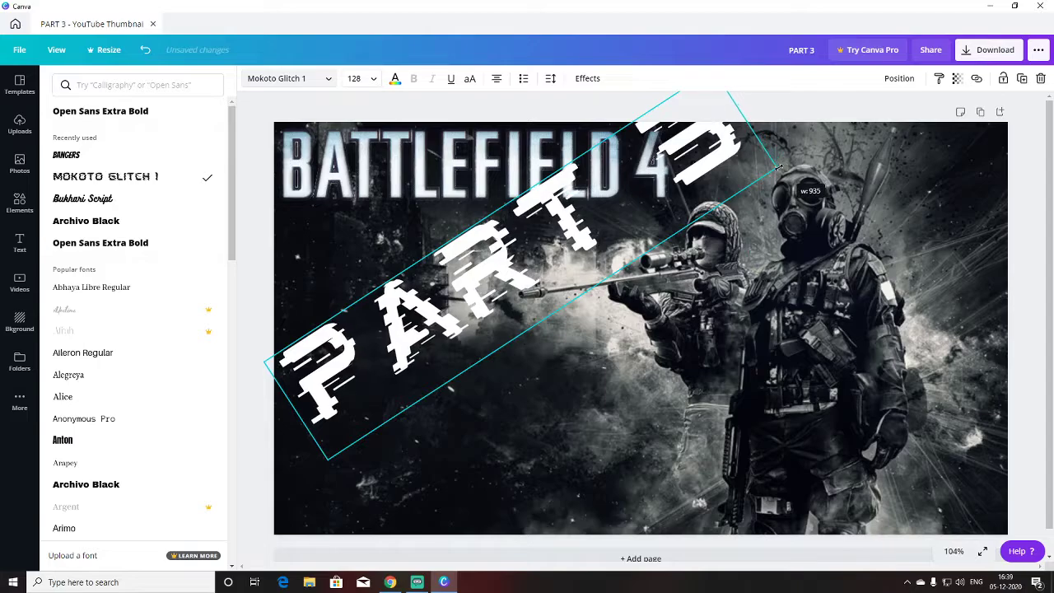
pyautogui.moveTo(776, 168); pyautogui.dragTo(630, 268)
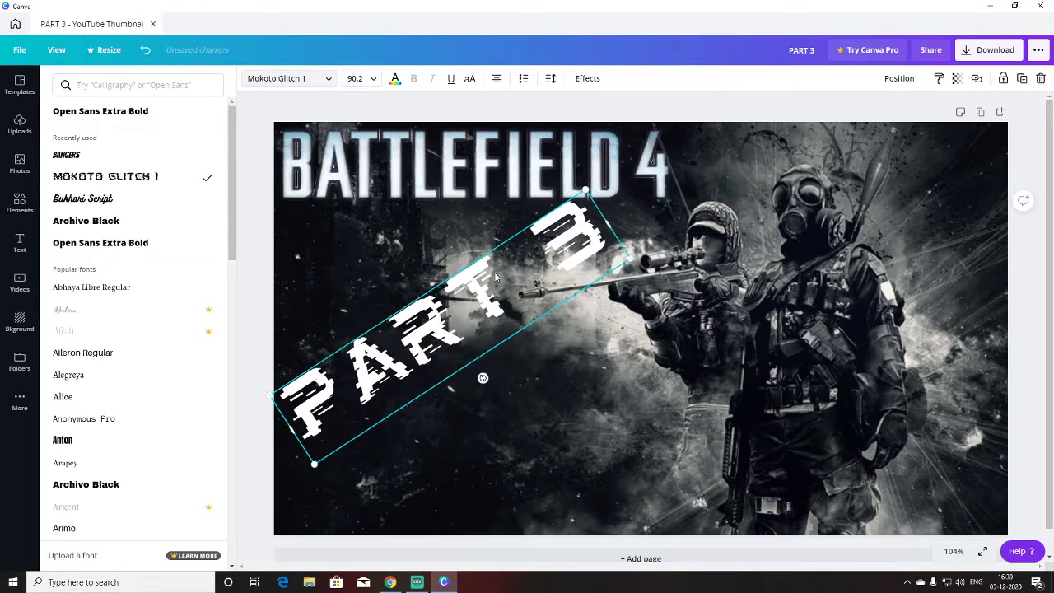
pyautogui.moveTo(495, 279); pyautogui.dragTo(498, 280)
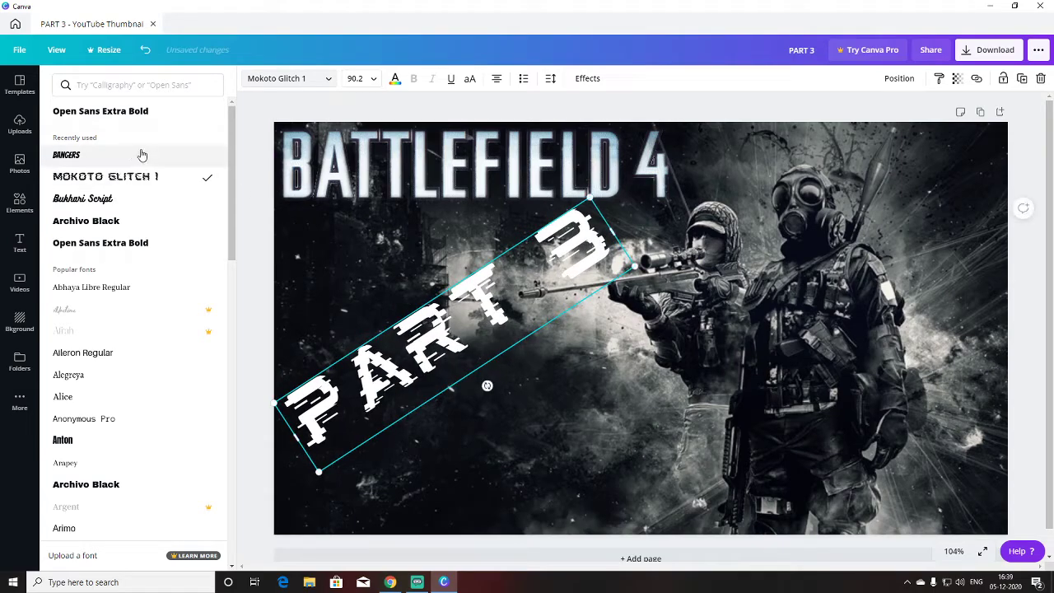
pyautogui.click(117, 158)
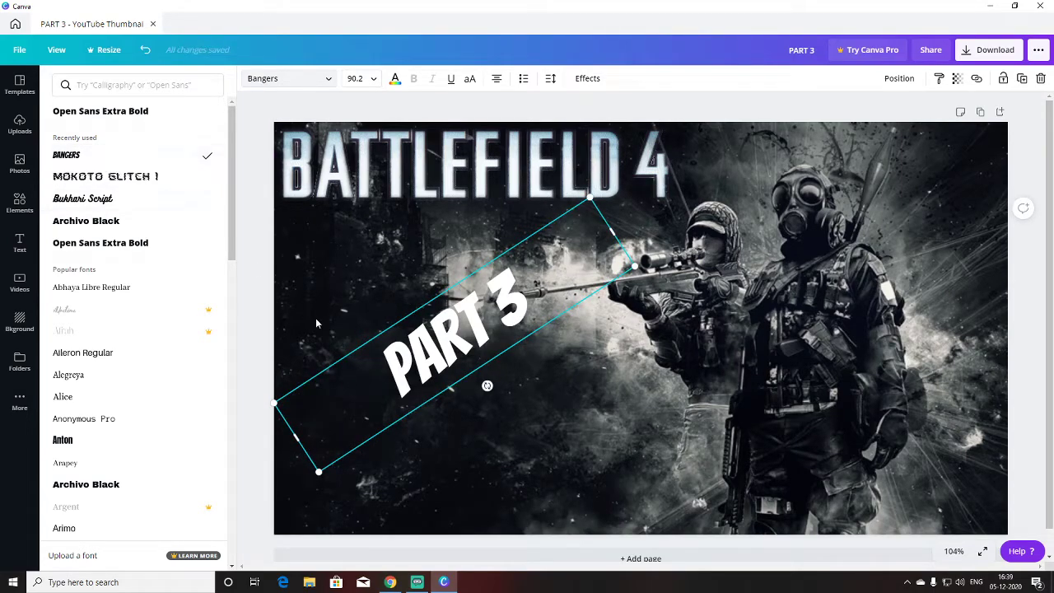
# Enlarge the Bangers PART 3 heading to about size 131 and place it below the logo in the page's left half.
pyautogui.moveTo(437, 341); pyautogui.dragTo(428, 314)
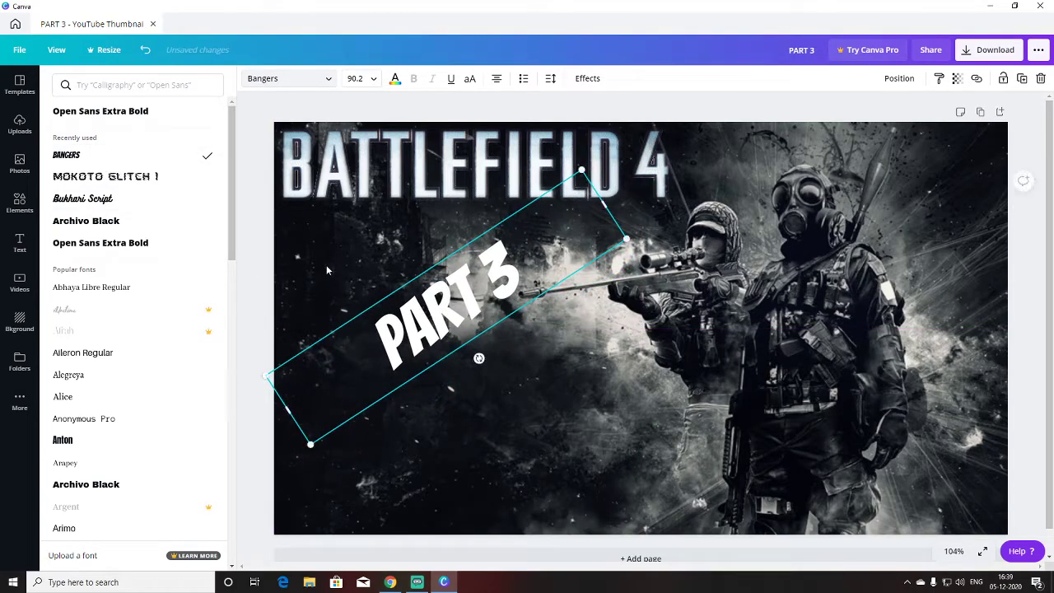
pyautogui.press('Escape')
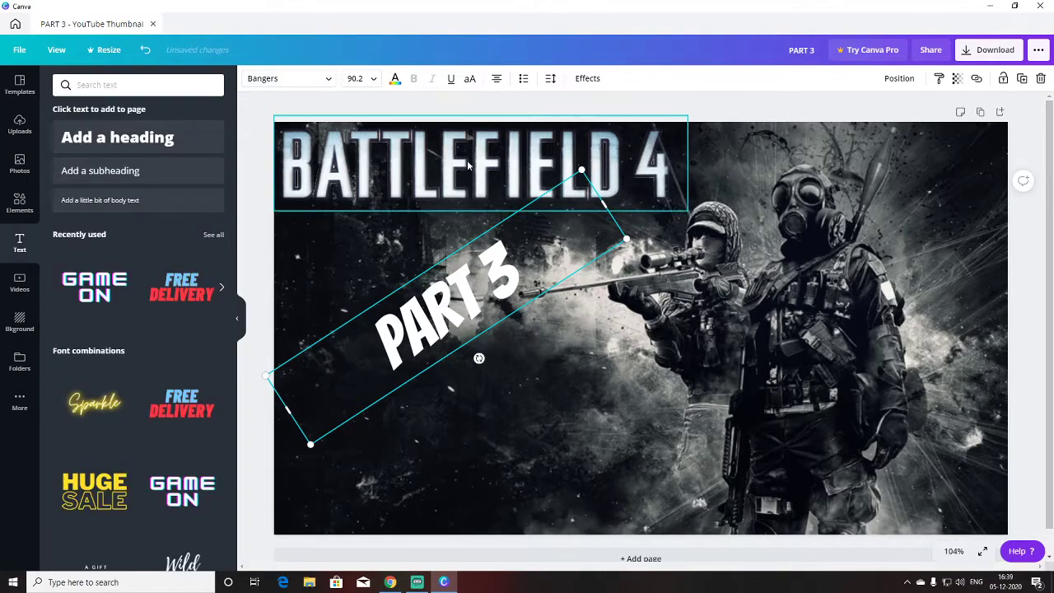
pyautogui.moveTo(461, 314); pyautogui.dragTo(445, 314)
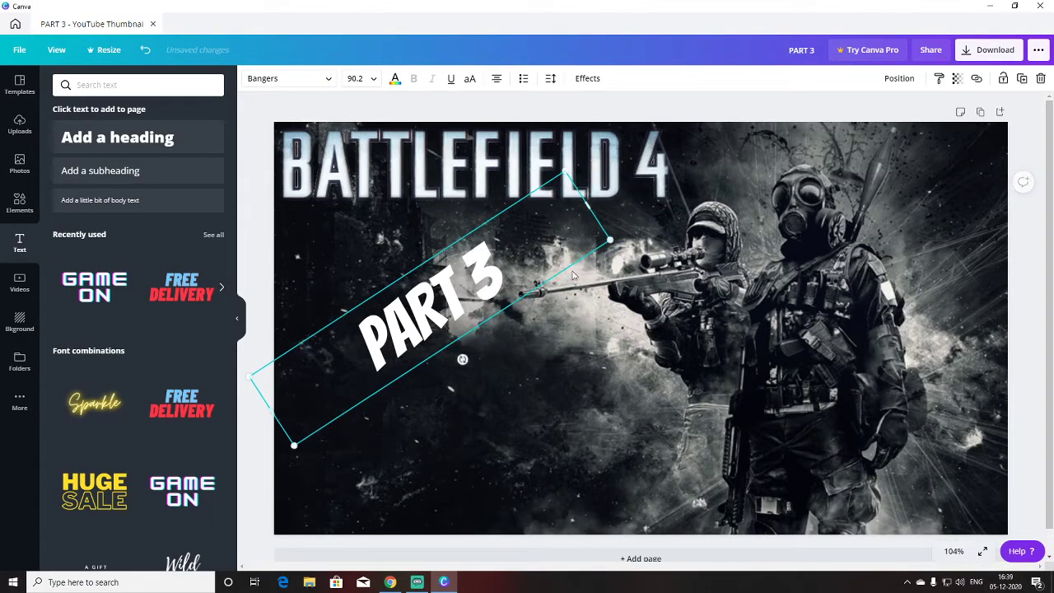
pyautogui.moveTo(612, 240); pyautogui.dragTo(700, 193)
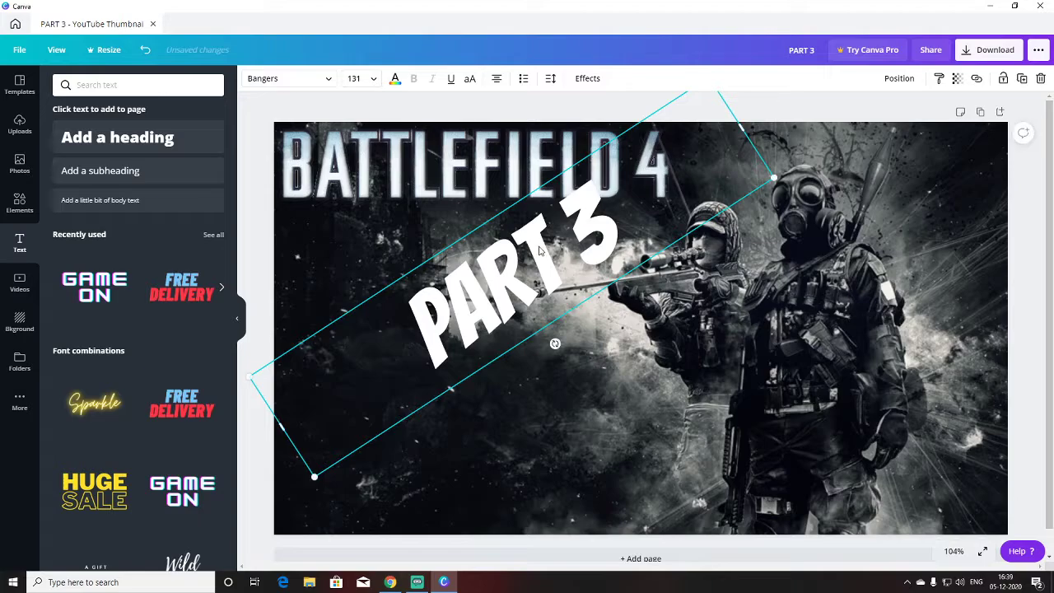
pyautogui.moveTo(541, 249); pyautogui.dragTo(443, 281)
pyautogui.click(531, 373)
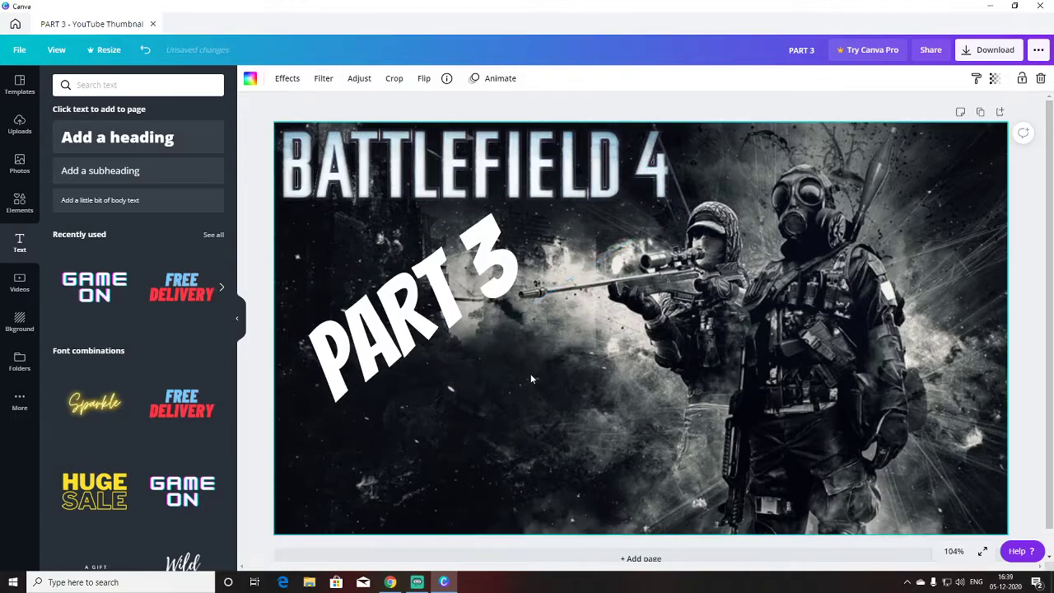
# Try the Glitch effect on the PART 3 heading with offset 100, direction 180 and the cyan and red colours.
pyautogui.click(463, 293)
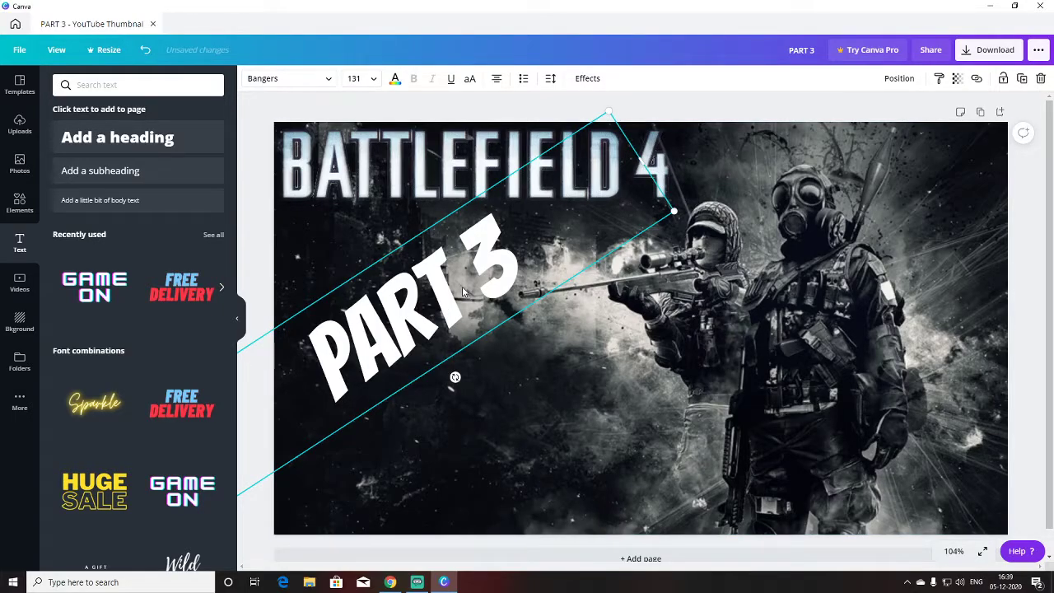
pyautogui.click(589, 80)
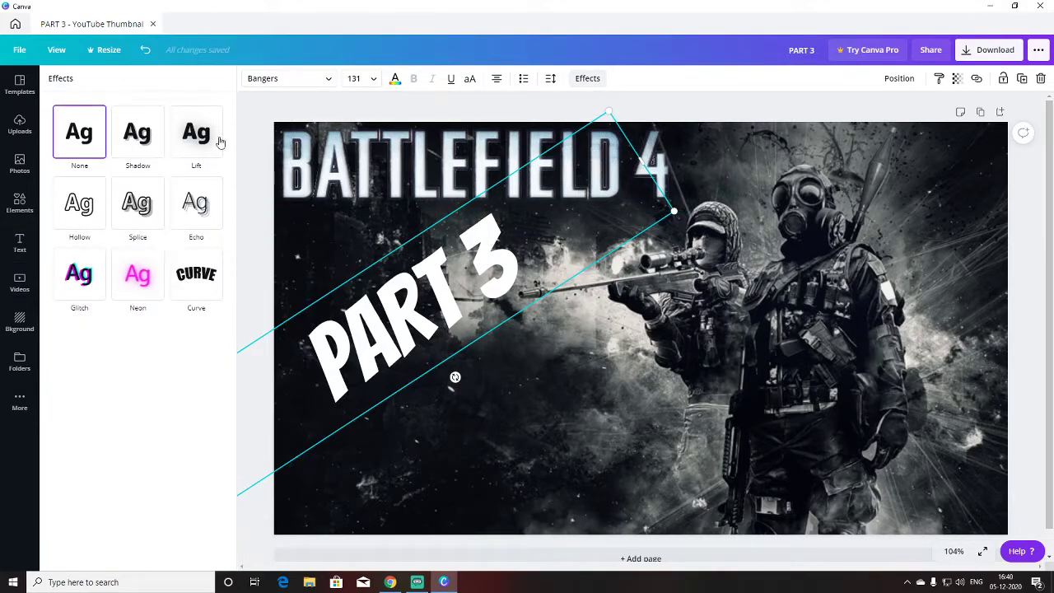
pyautogui.click(88, 288)
pyautogui.moveTo(104, 343); pyautogui.dragTo(223, 340)
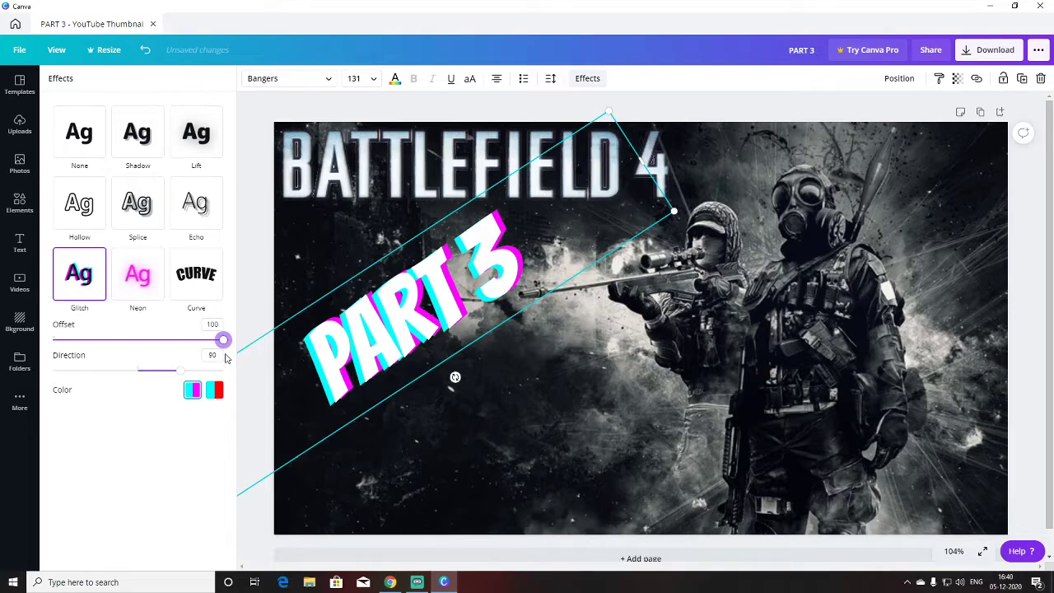
pyautogui.click(214, 390)
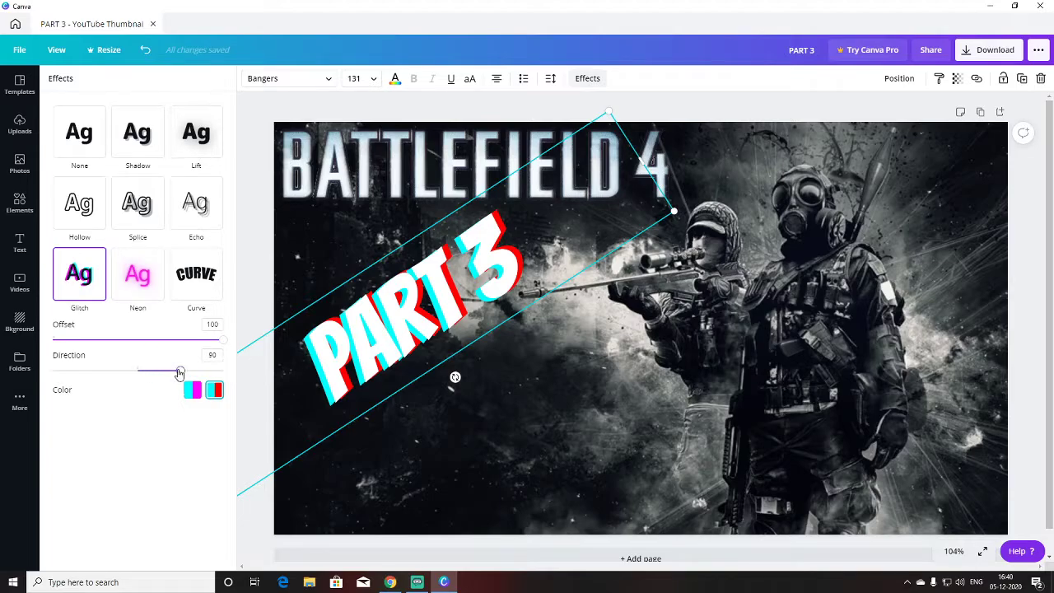
pyautogui.moveTo(180, 373); pyautogui.dragTo(230, 379)
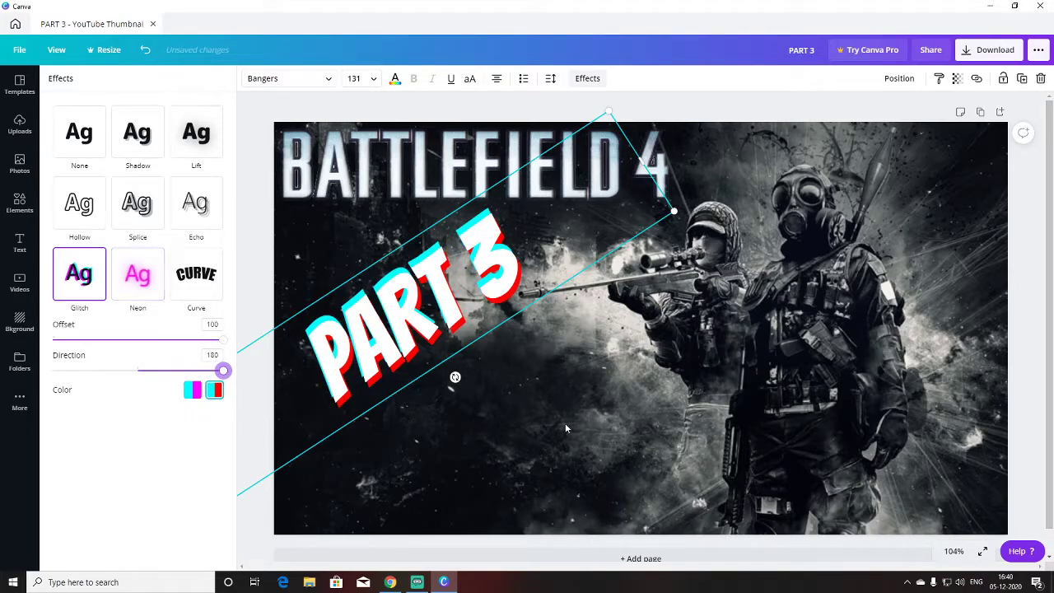
# Apply the Neon effect at intensity 100 to the PART 3 heading and colour it dark violet from the default colours.
pyautogui.click(138, 276)
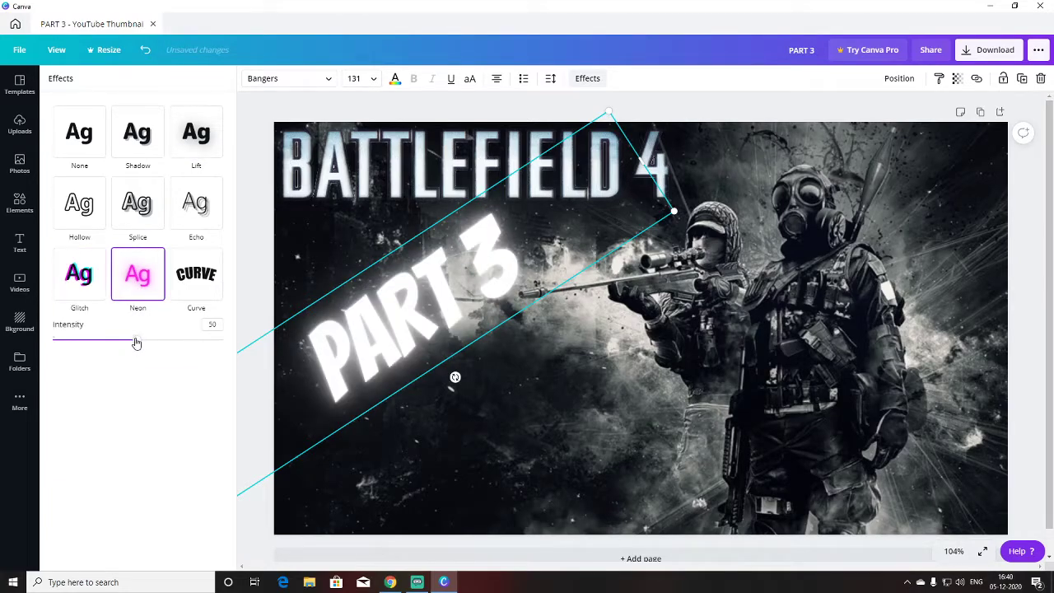
pyautogui.moveTo(136, 343); pyautogui.dragTo(224, 343)
pyautogui.click(394, 79)
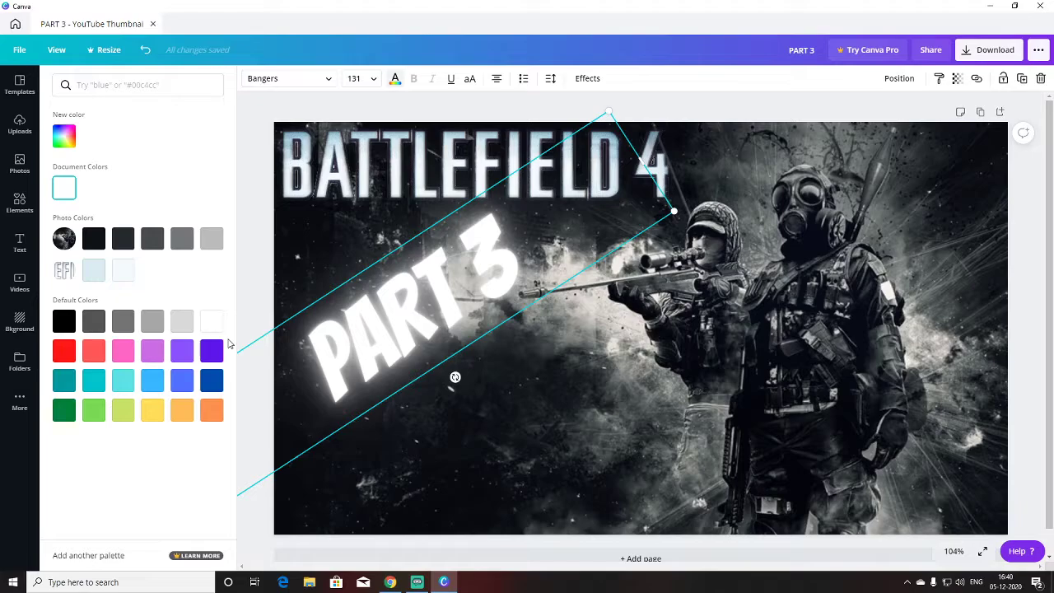
pyautogui.click(211, 350)
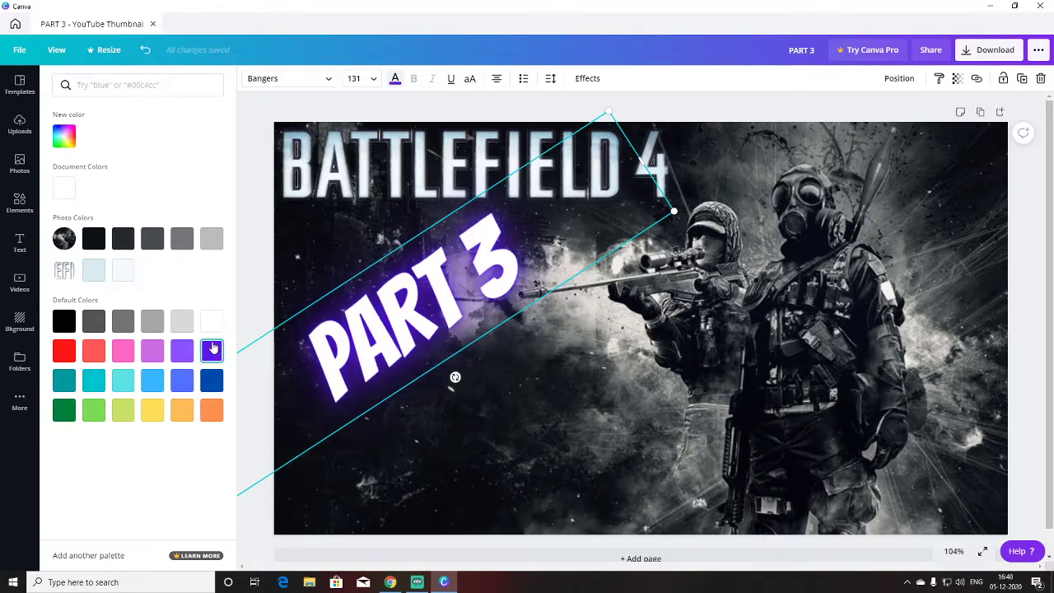
pyautogui.click(587, 79)
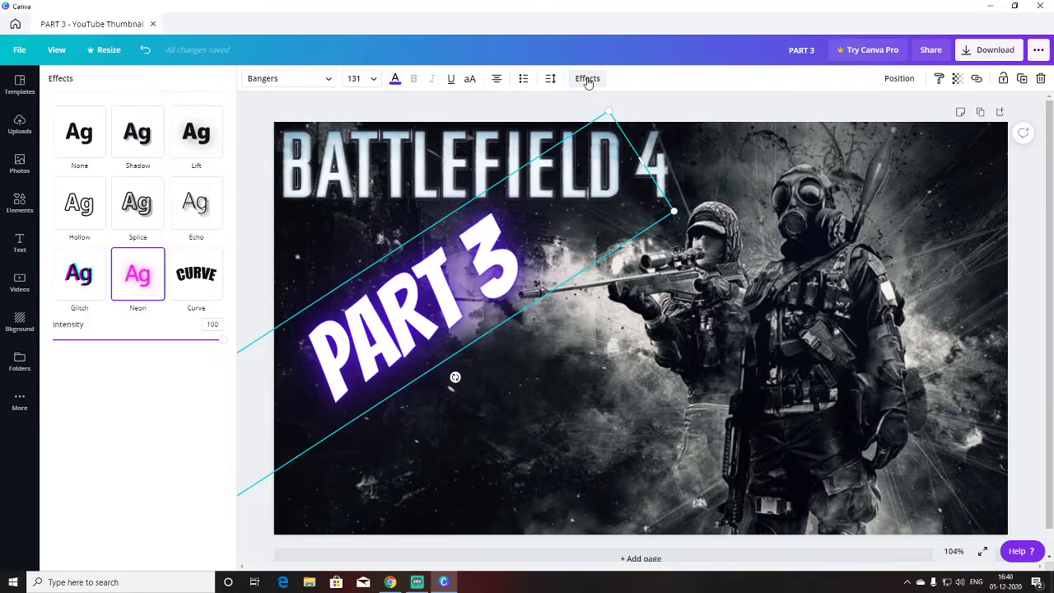
# Remove the Neon effect from the PART 3 heading and try Shadow with offset 87 and Lift at intensity 100.
pyautogui.click(86, 157)
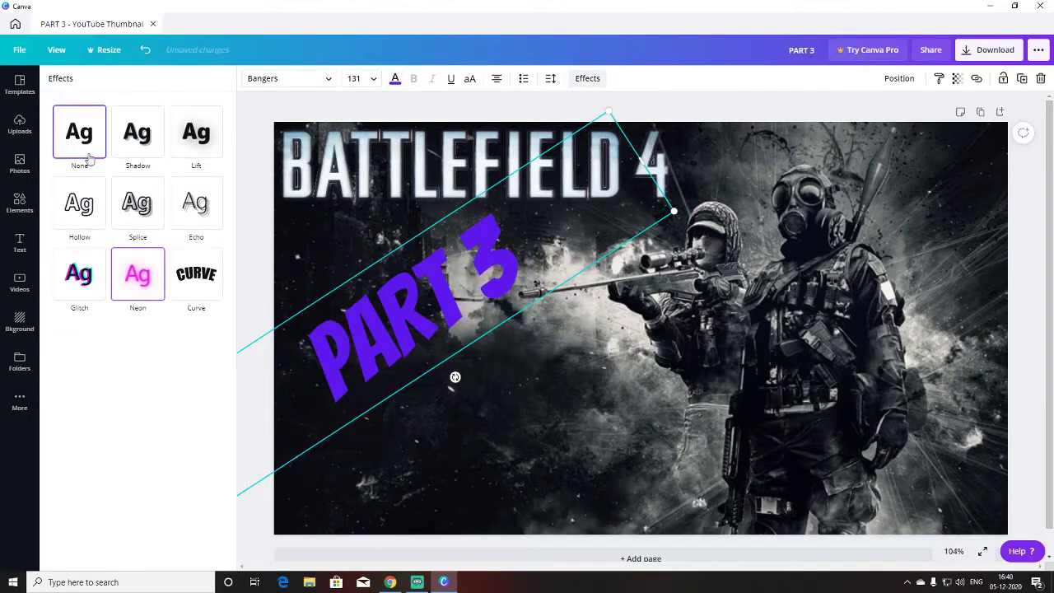
pyautogui.click(150, 142)
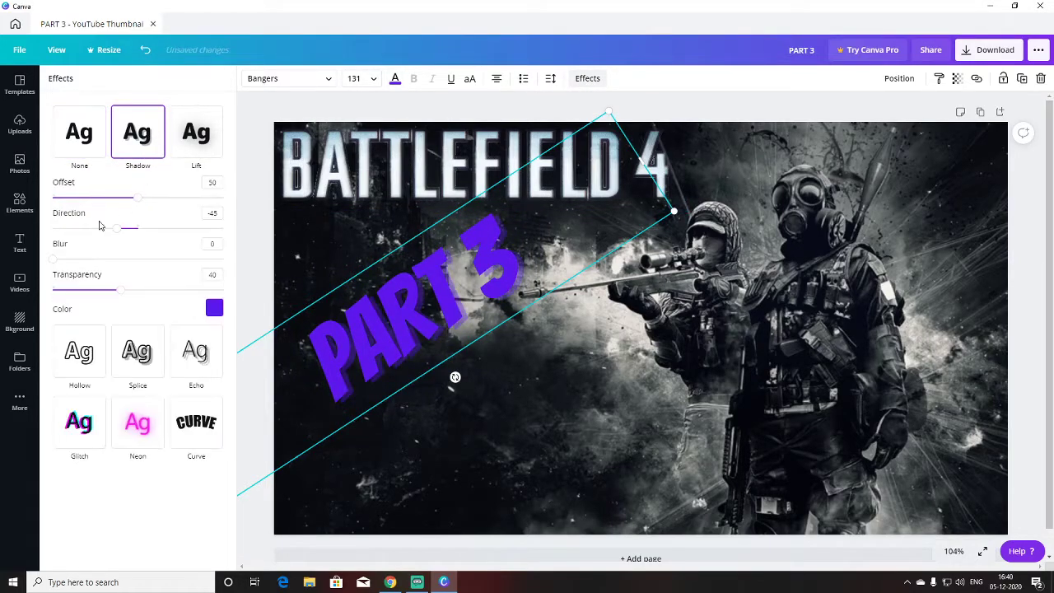
pyautogui.moveTo(140, 199); pyautogui.dragTo(207, 208)
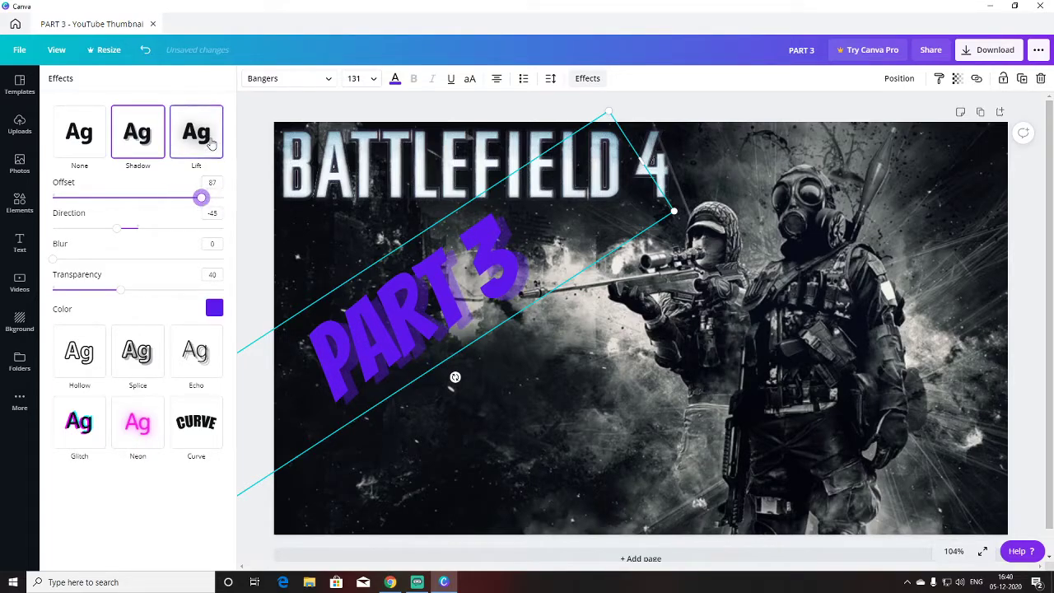
pyautogui.click(210, 144)
pyautogui.moveTo(137, 202); pyautogui.dragTo(233, 216)
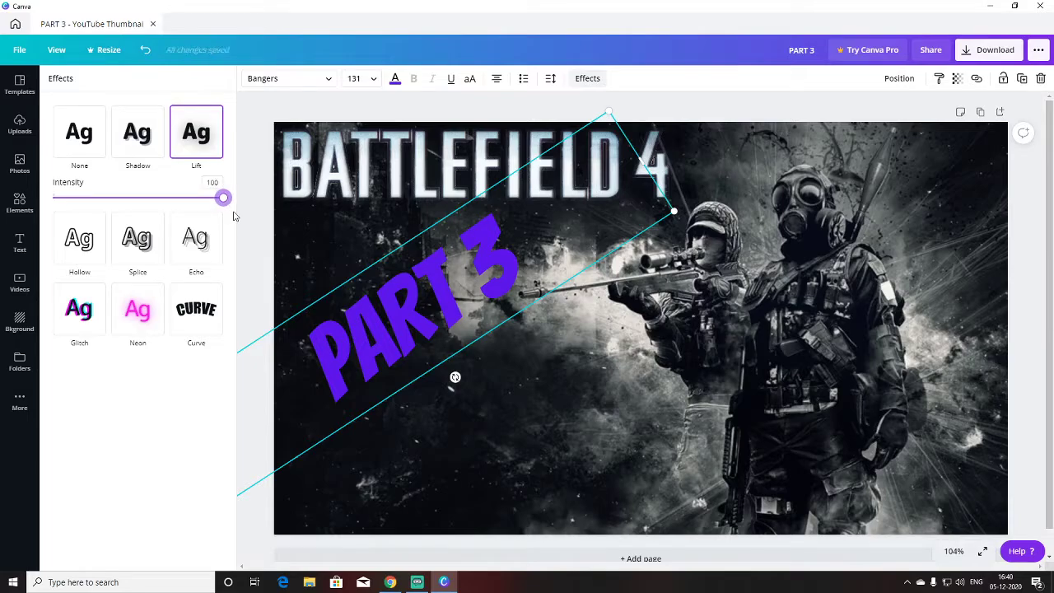
# Try the Hollow effect at thickness 75, Splice, and Echo with offset 68 on the PART 3 heading.
pyautogui.click(74, 243)
pyautogui.moveTo(138, 274); pyautogui.dragTo(182, 279)
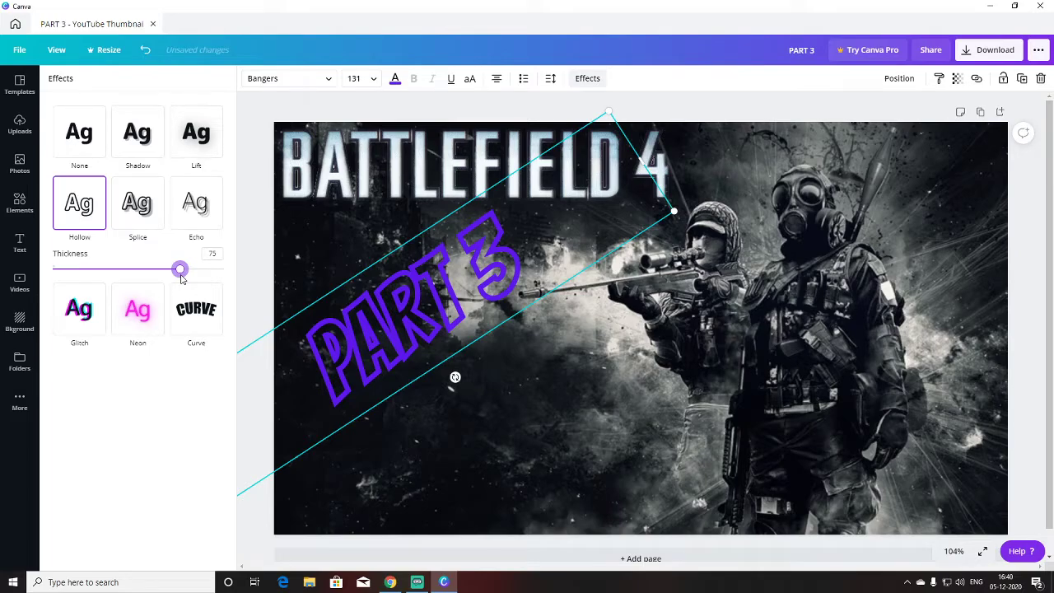
pyautogui.click(140, 211)
pyautogui.moveTo(141, 273); pyautogui.dragTo(170, 276)
pyautogui.click(212, 223)
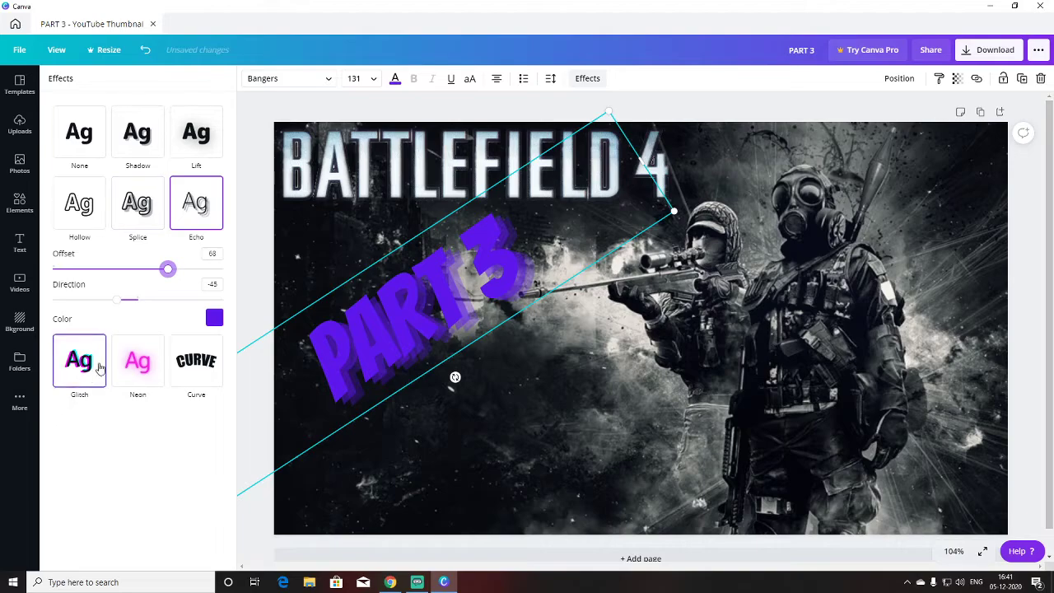
# Try the Curve effect on the PART 3 heading at 100 and flattened to 0, and the Glitch effect at its default settings.
pyautogui.click(196, 360)
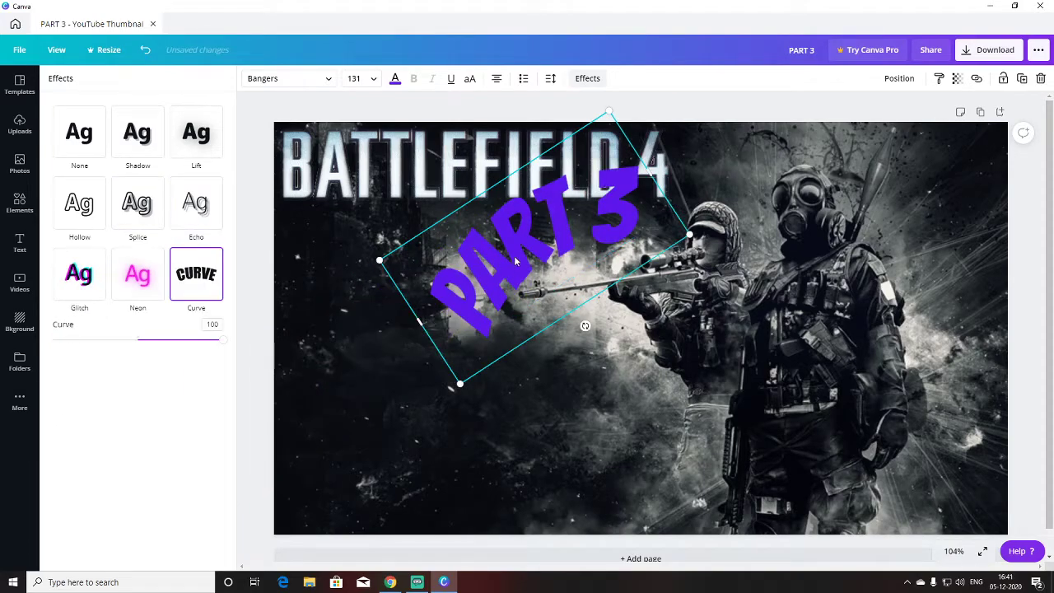
pyautogui.moveTo(517, 262); pyautogui.dragTo(405, 322)
pyautogui.moveTo(214, 343); pyautogui.dragTo(140, 350)
pyautogui.moveTo(362, 345); pyautogui.dragTo(449, 294)
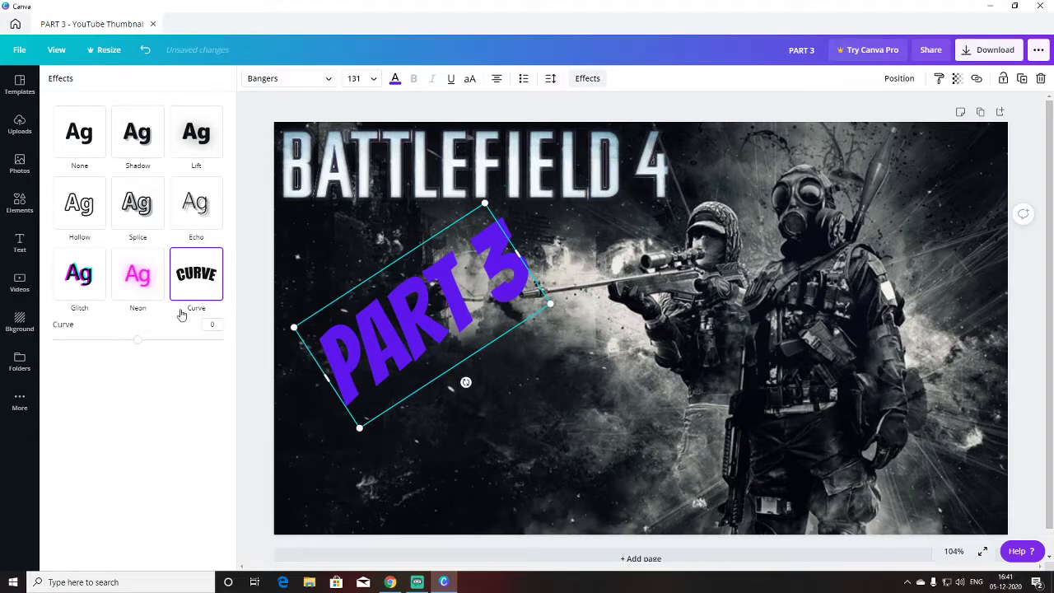
pyautogui.click(96, 284)
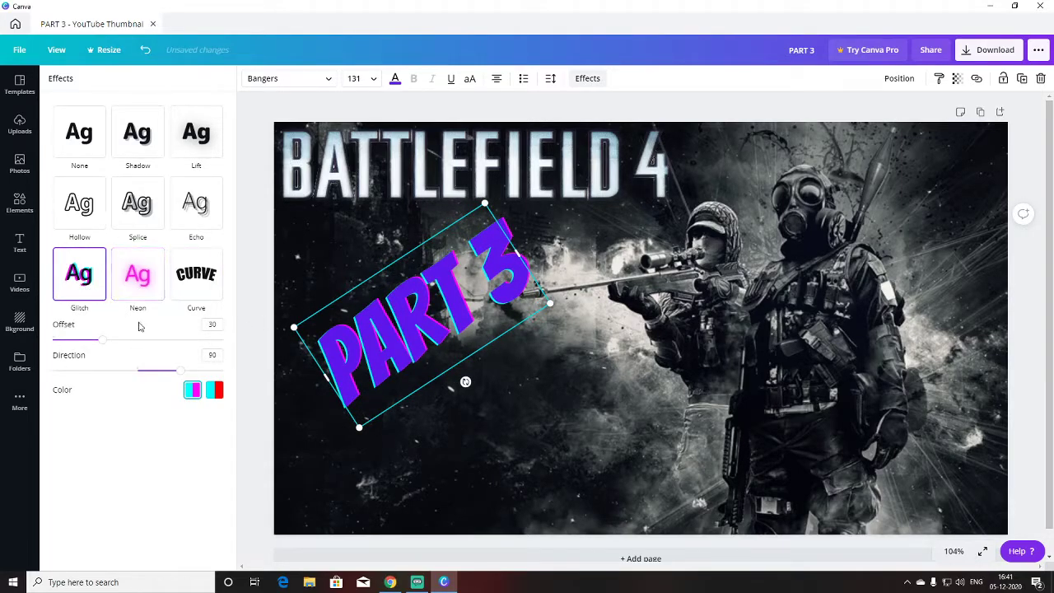
# Apply the Neon effect at intensity 100 to the PART 3 heading and enlarge it to about size 160 below the logo.
pyautogui.click(135, 280)
pyautogui.moveTo(131, 341); pyautogui.dragTo(236, 360)
pyautogui.moveTo(387, 346)
pyautogui.mouseDown()
pyautogui.moveTo(404, 329)
pyautogui.moveTo(378, 349)
pyautogui.mouseUp()
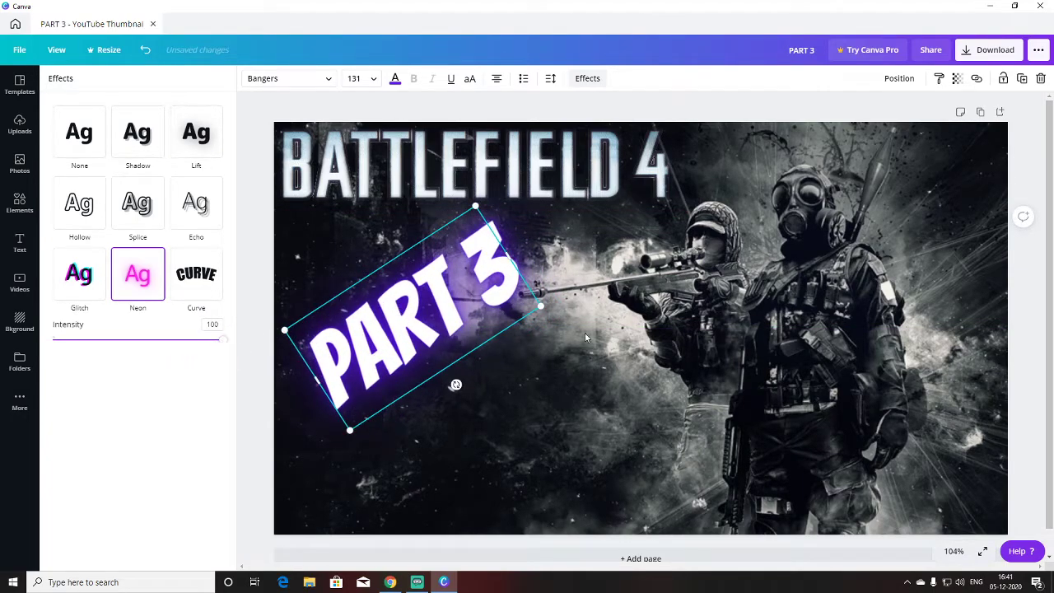
pyautogui.moveTo(543, 305); pyautogui.dragTo(580, 316)
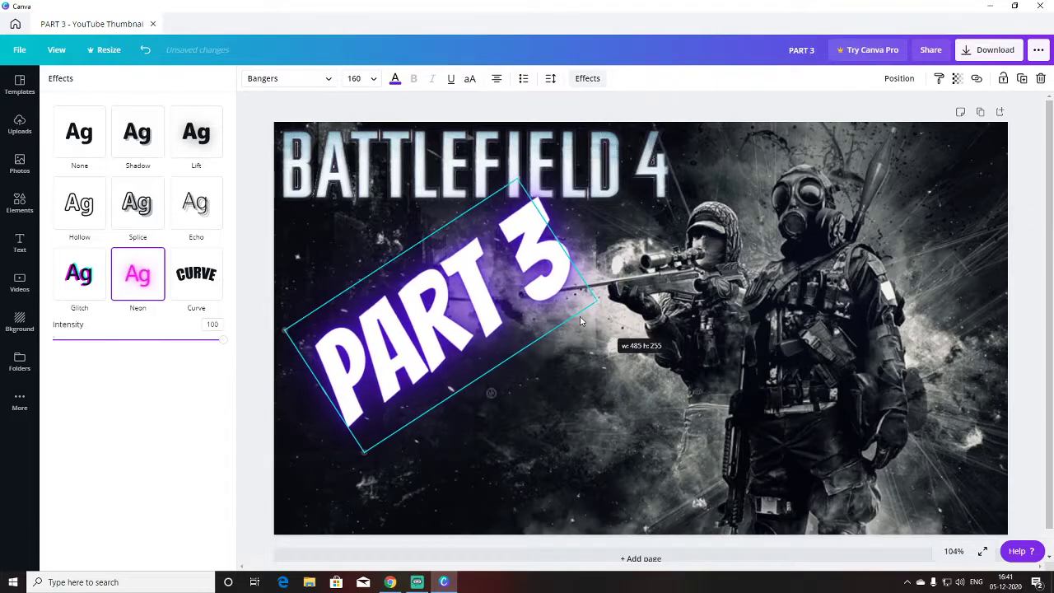
pyautogui.moveTo(474, 284); pyautogui.dragTo(458, 297)
pyautogui.click(585, 380)
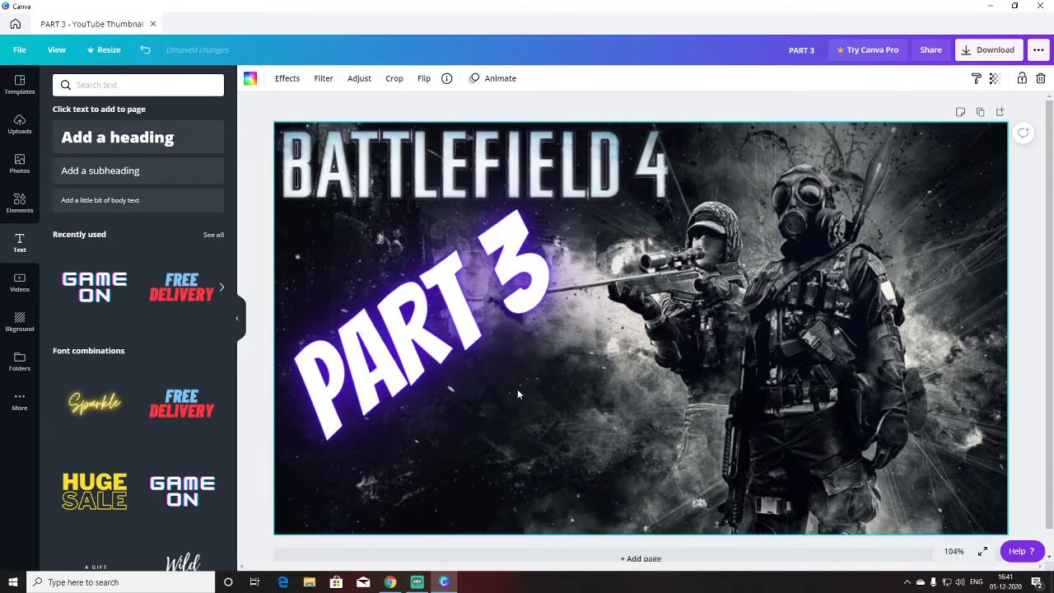
# Add a new heading to the page with the text TAMIL.
pyautogui.click(117, 136)
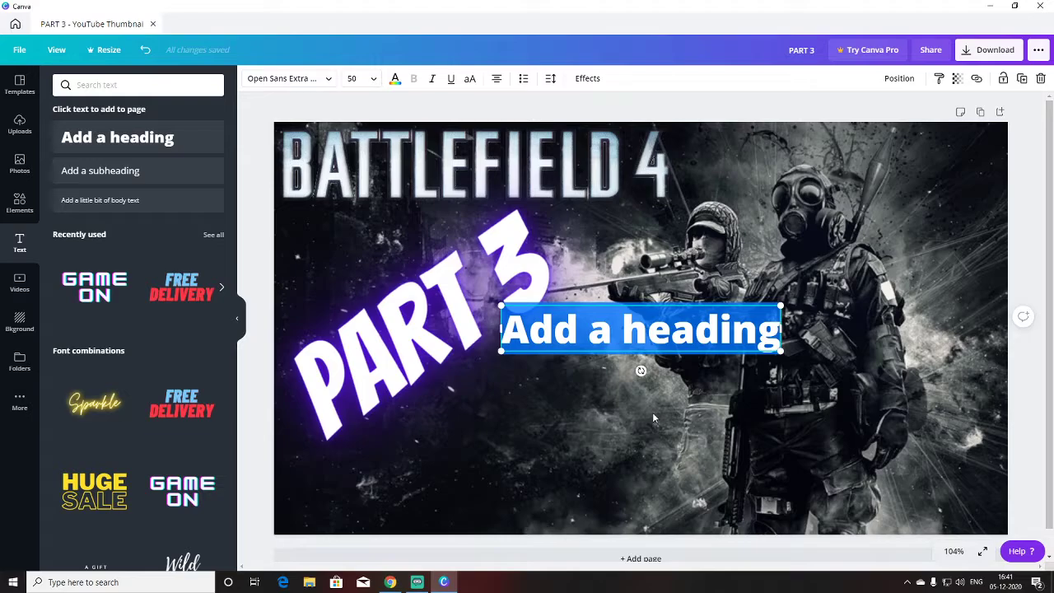
pyautogui.press('BackSpace')
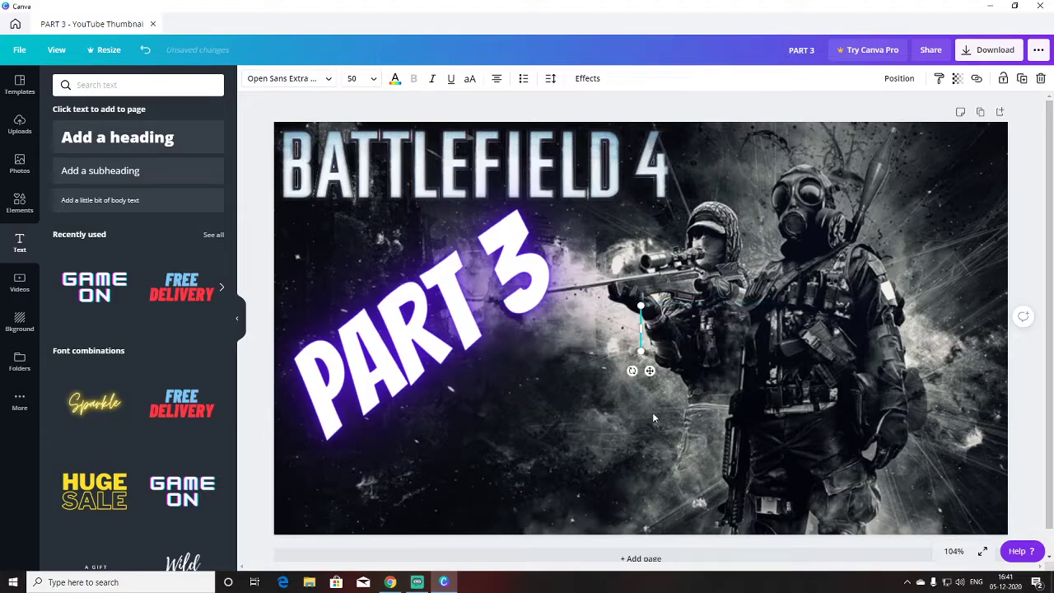
pyautogui.write('TAMIO')
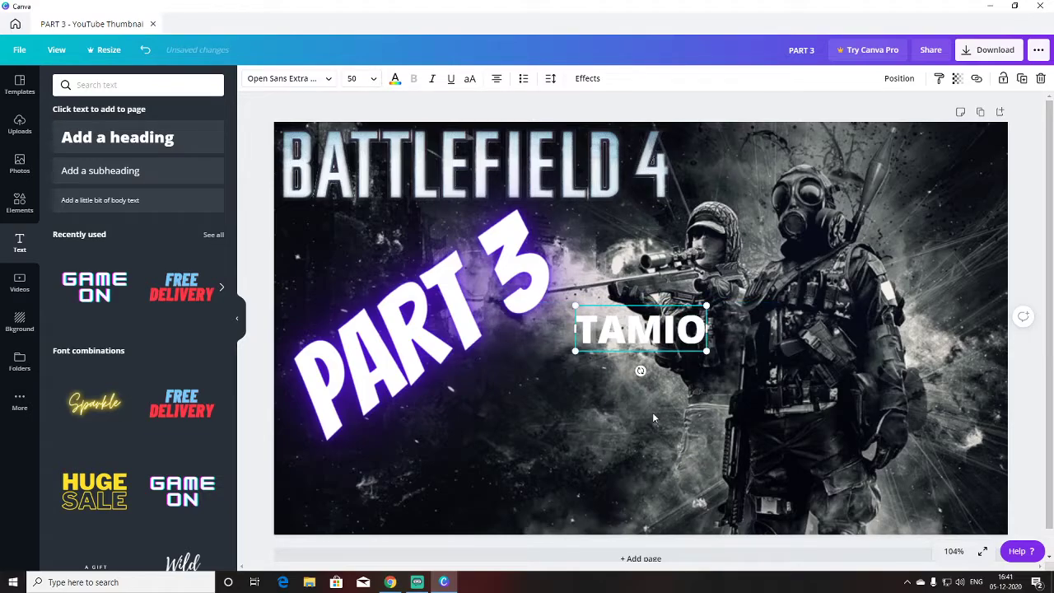
pyautogui.press('BackSpace')
pyautogui.write('L')
pyautogui.click(775, 305)
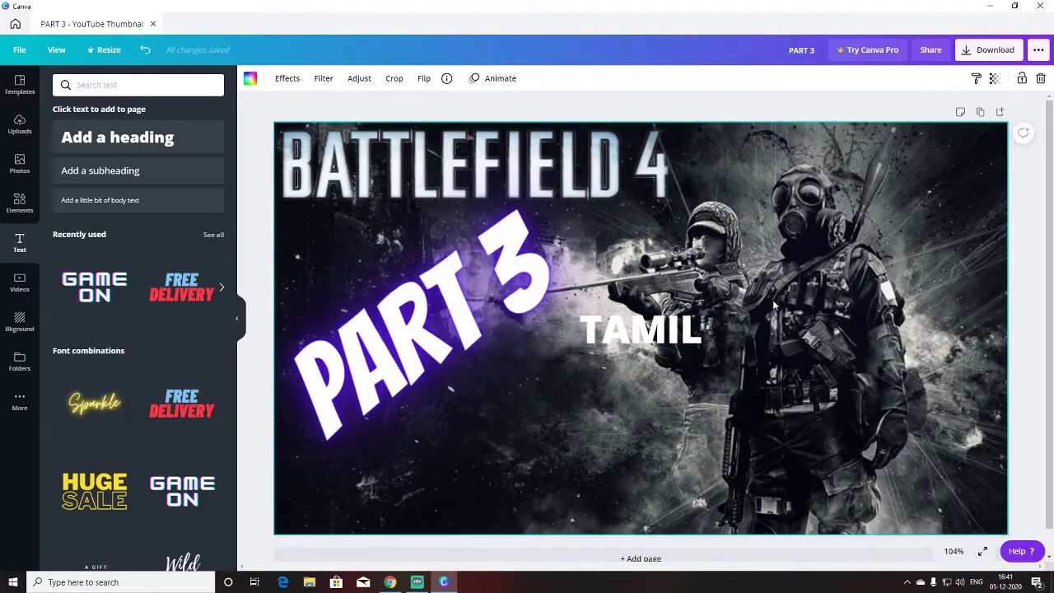
# Place the TAMIL heading below PART 3, tilt it to a similar angle and enlarge it to about size 73.5.
pyautogui.moveTo(641, 329); pyautogui.dragTo(500, 427)
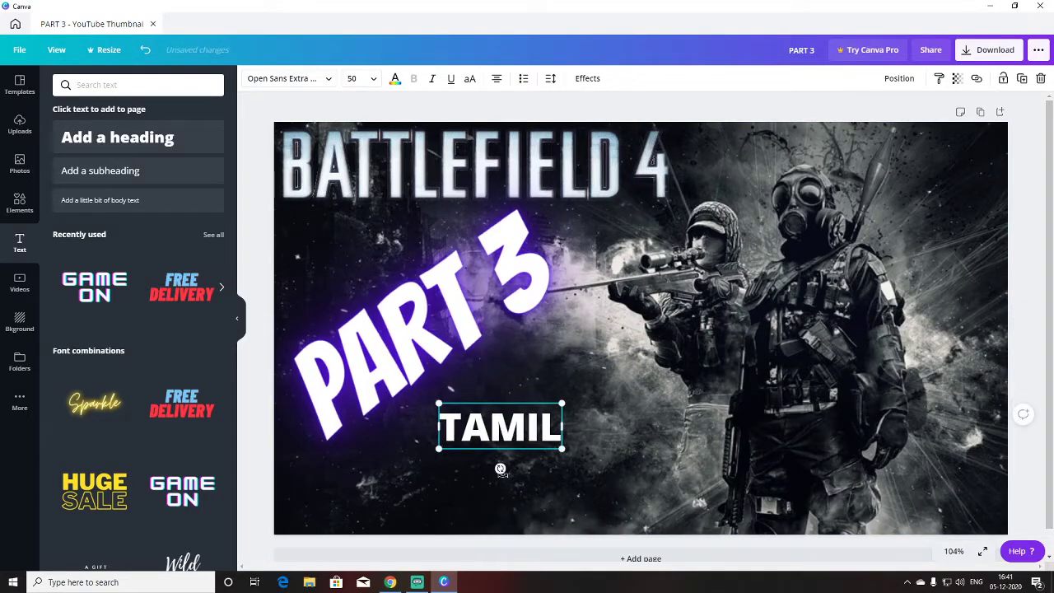
pyautogui.moveTo(500, 469); pyautogui.dragTo(516, 450)
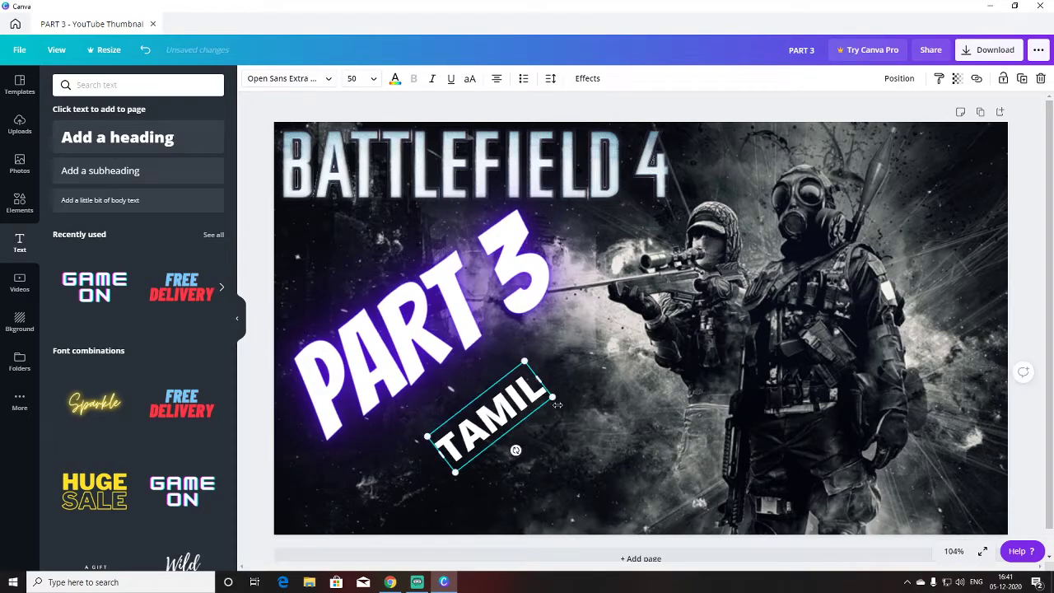
pyautogui.moveTo(553, 396); pyautogui.dragTo(580, 392)
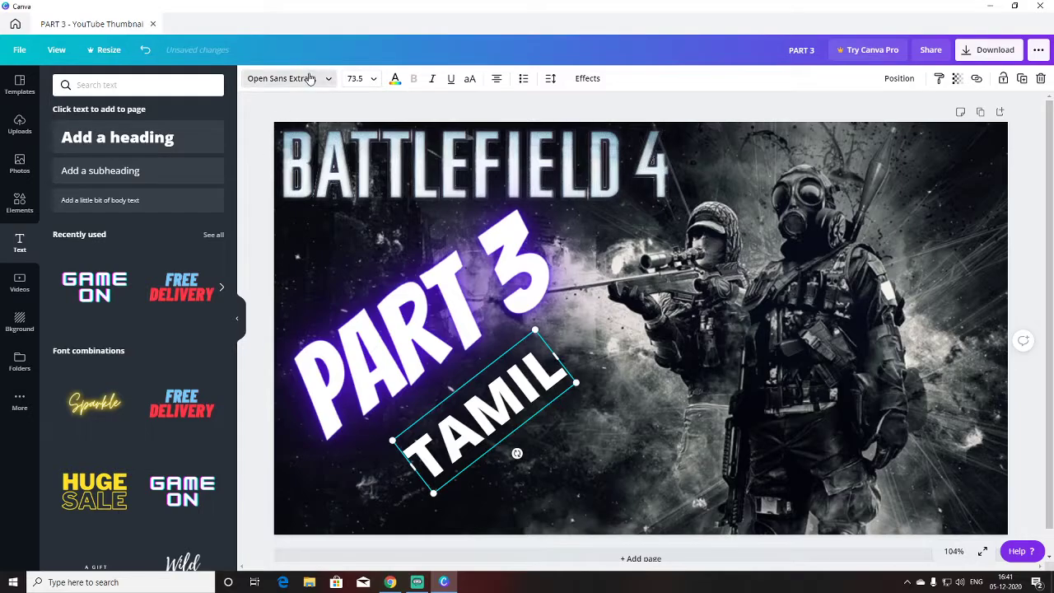
# Set the TAMIL heading in Mokoto Glitch 1, widen it to fit one line and align its tilt and position beneath PART 3.
pyautogui.click(304, 78)
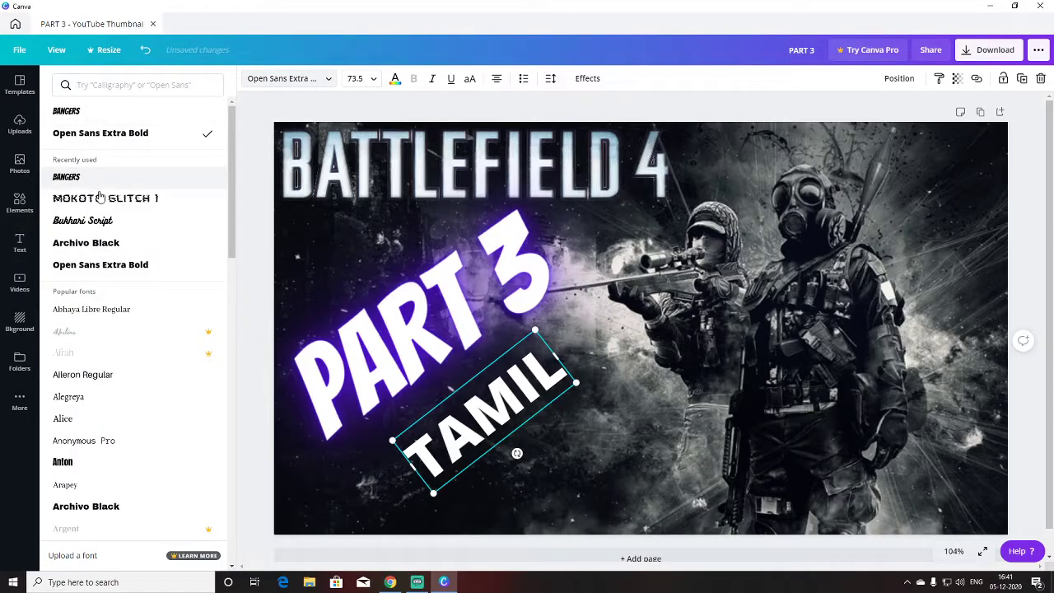
pyautogui.click(99, 198)
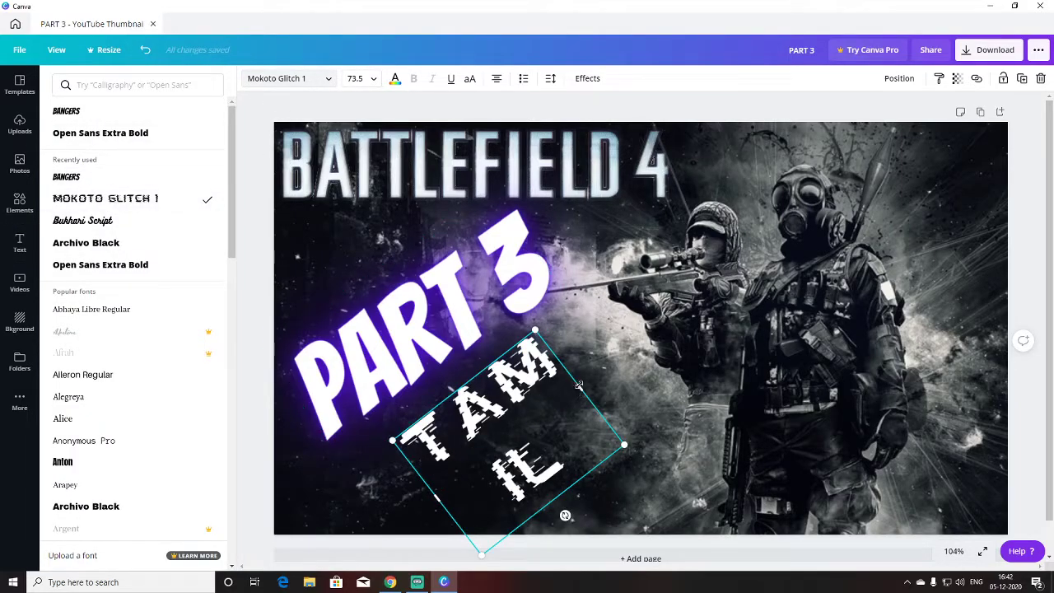
pyautogui.moveTo(579, 384); pyautogui.dragTo(642, 354)
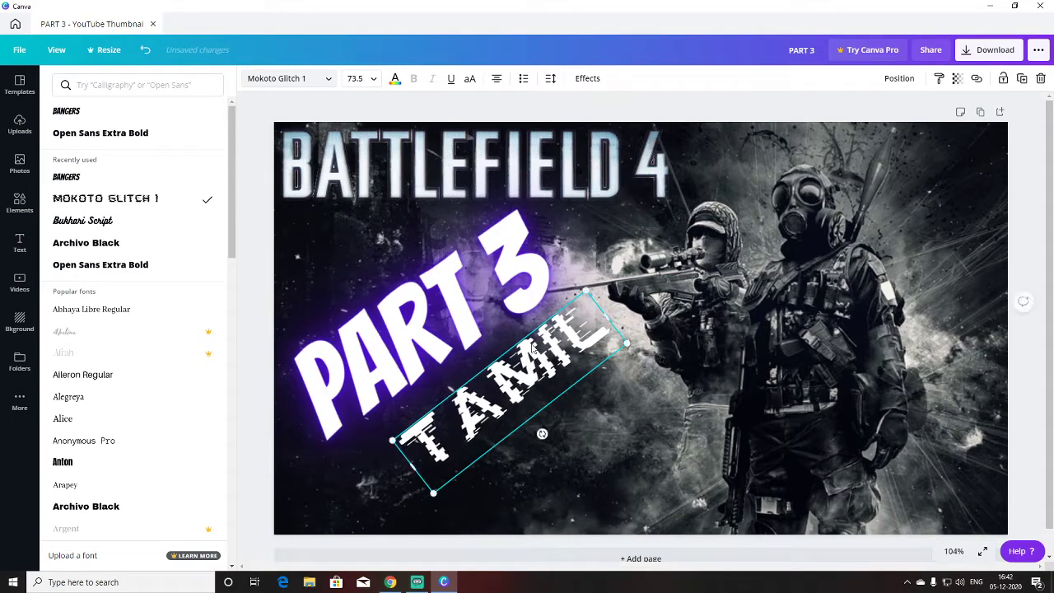
pyautogui.moveTo(532, 347); pyautogui.dragTo(509, 360)
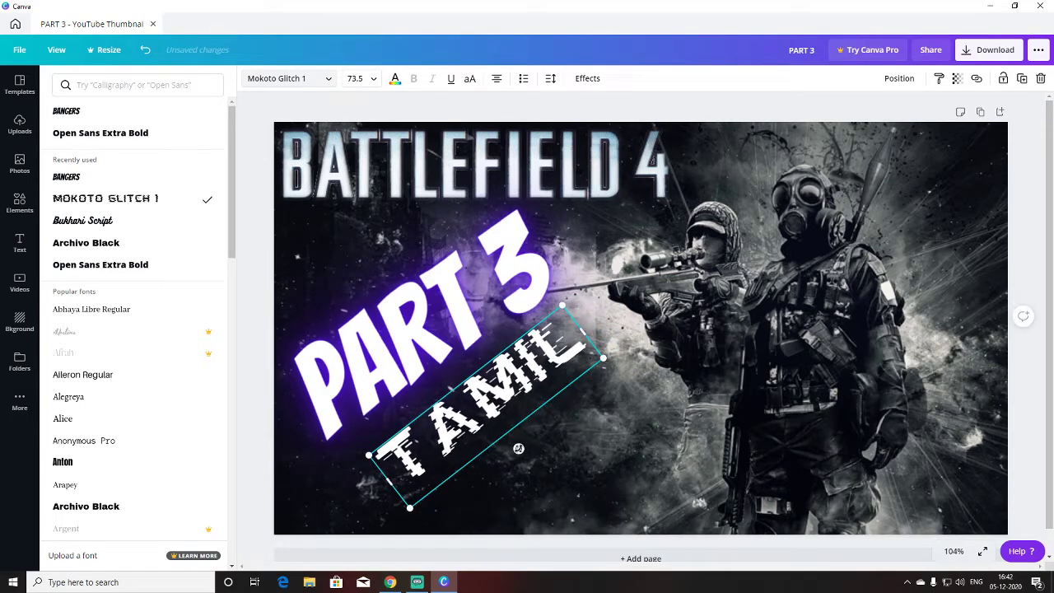
pyautogui.moveTo(518, 448); pyautogui.dragTo(518, 450)
pyautogui.moveTo(540, 384); pyautogui.dragTo(536, 389)
# Colour the TAMIL heading orange and apply the Glitch effect with offset 100, direction 180 and the cyan and magenta colours.
pyautogui.click(396, 79)
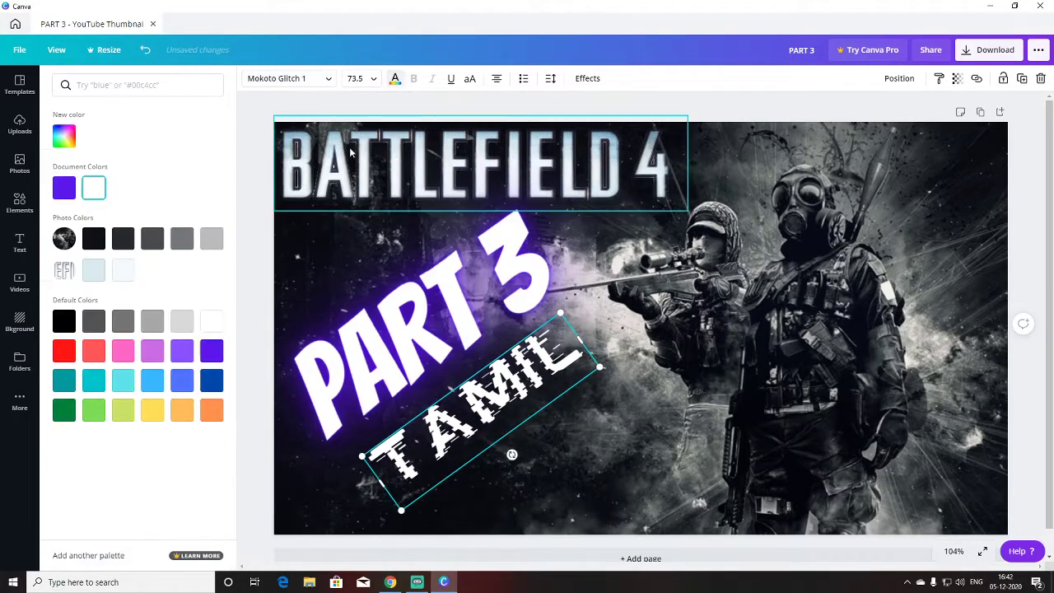
pyautogui.click(213, 411)
pyautogui.click(588, 79)
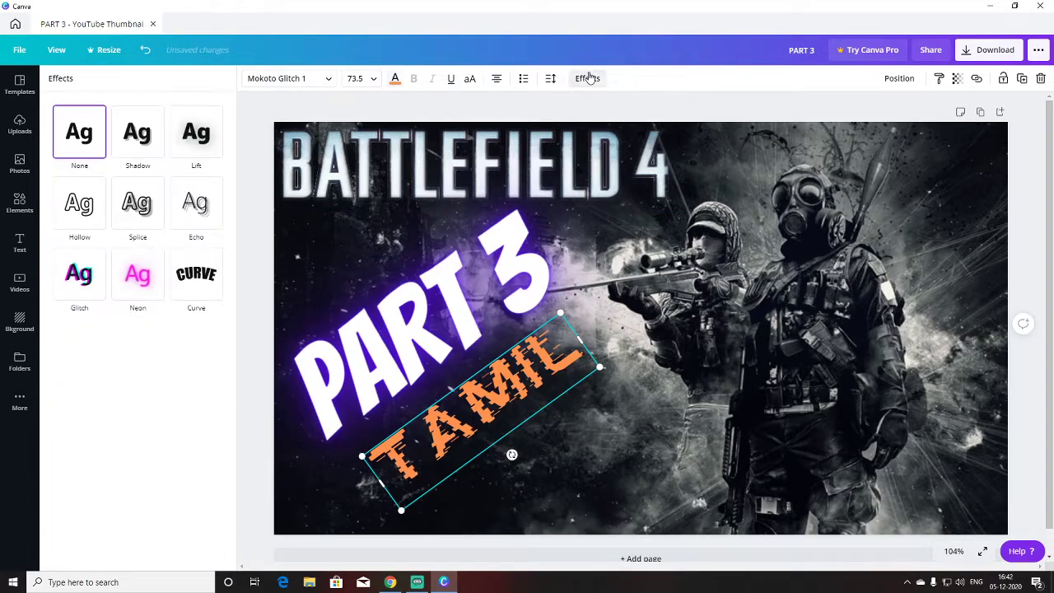
pyautogui.click(79, 285)
pyautogui.moveTo(115, 348); pyautogui.dragTo(249, 385)
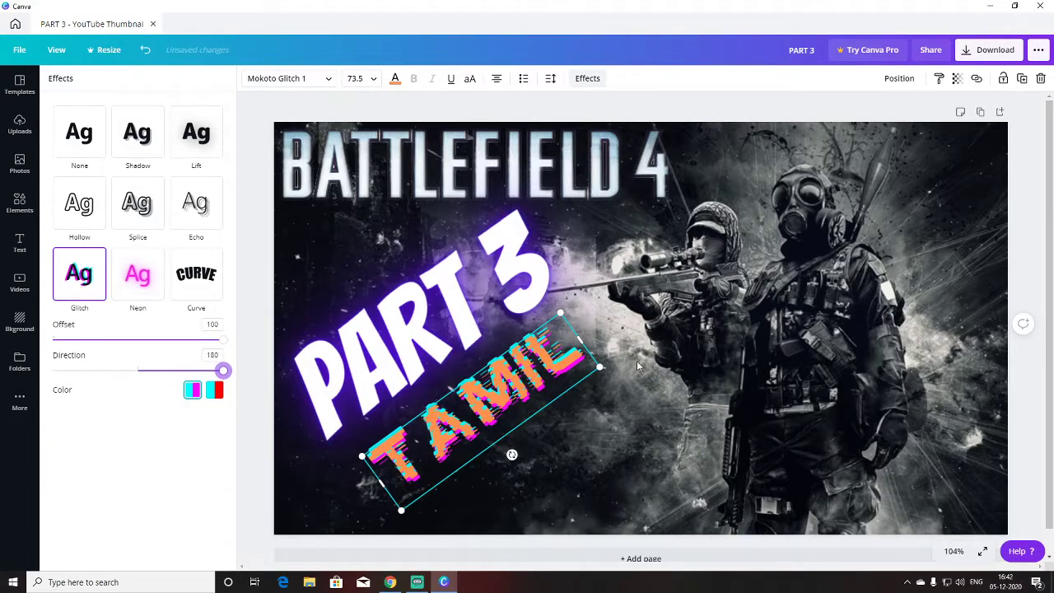
pyautogui.click(704, 103)
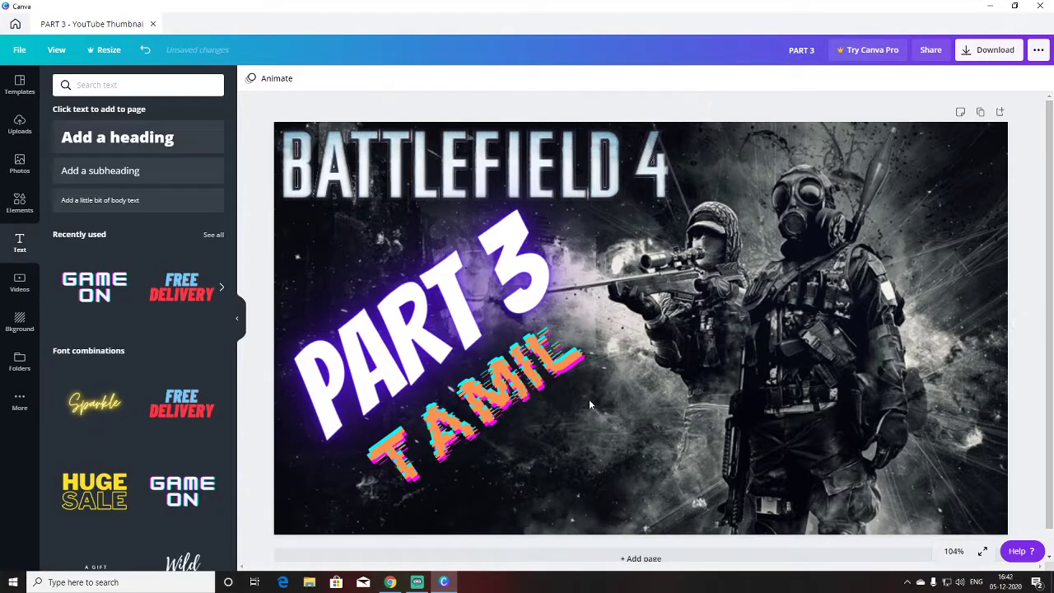
pyautogui.click(527, 387)
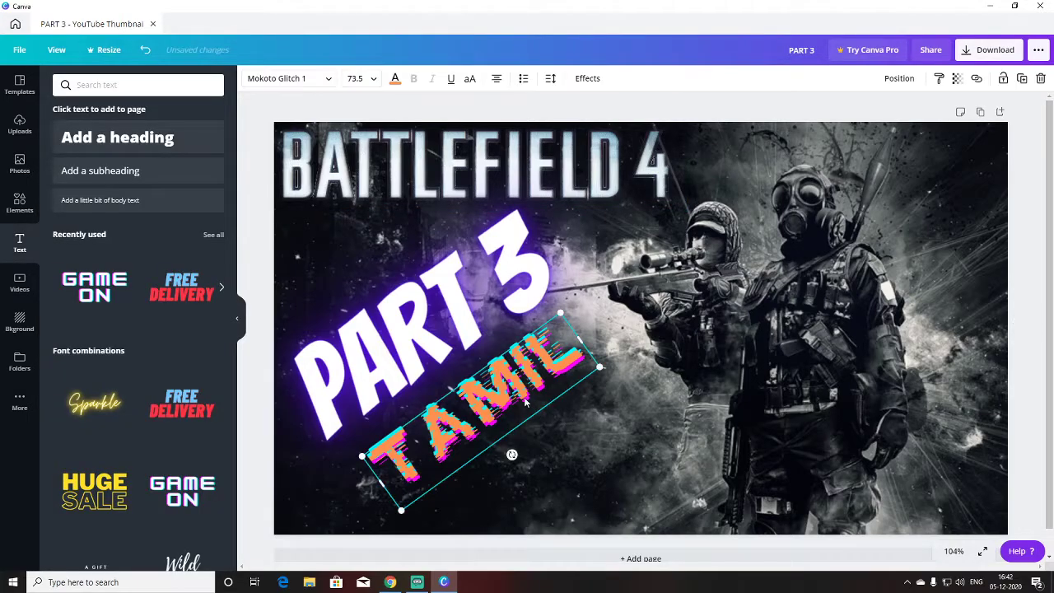
pyautogui.click(643, 111)
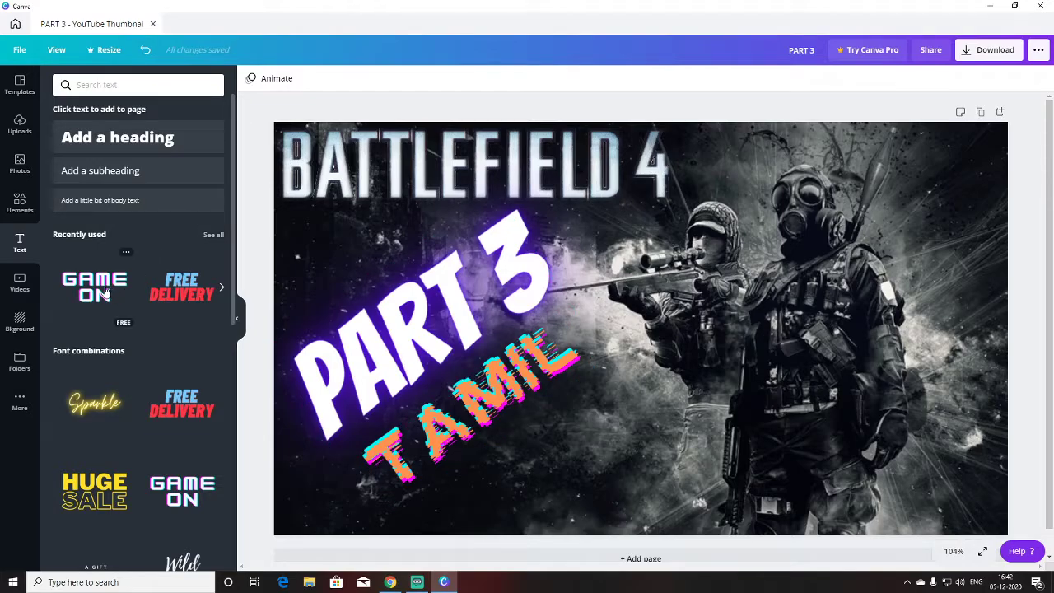
# Look through the font combinations and add the recently used GAME ON text style to the page.
pyautogui.scroll(-2, 105, 290)
pyautogui.scroll(2, 113, 217)
pyautogui.scroll(-1, 111, 310)
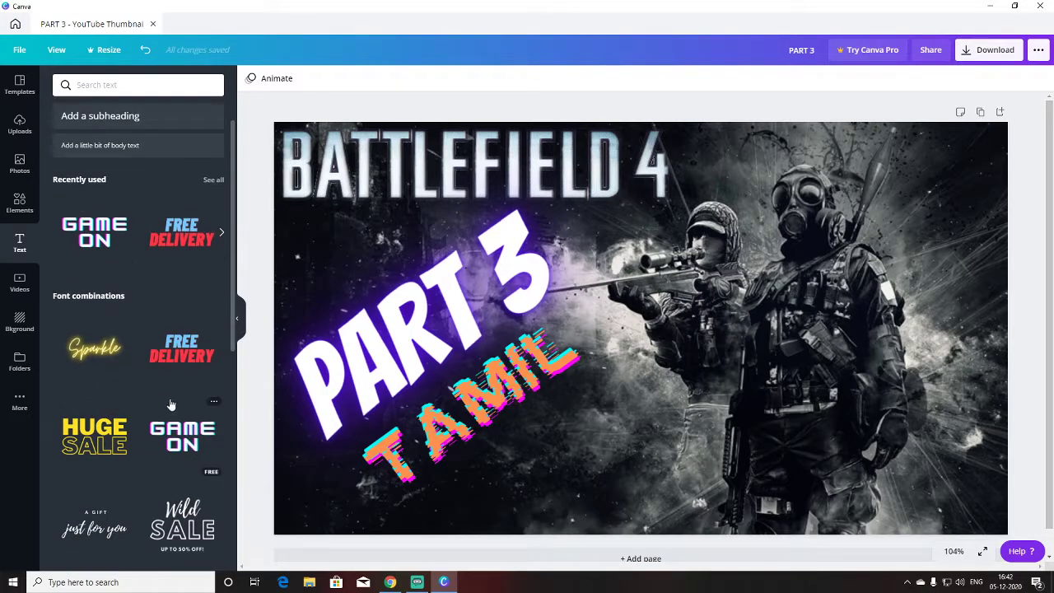
pyautogui.scroll(-8, 172, 404)
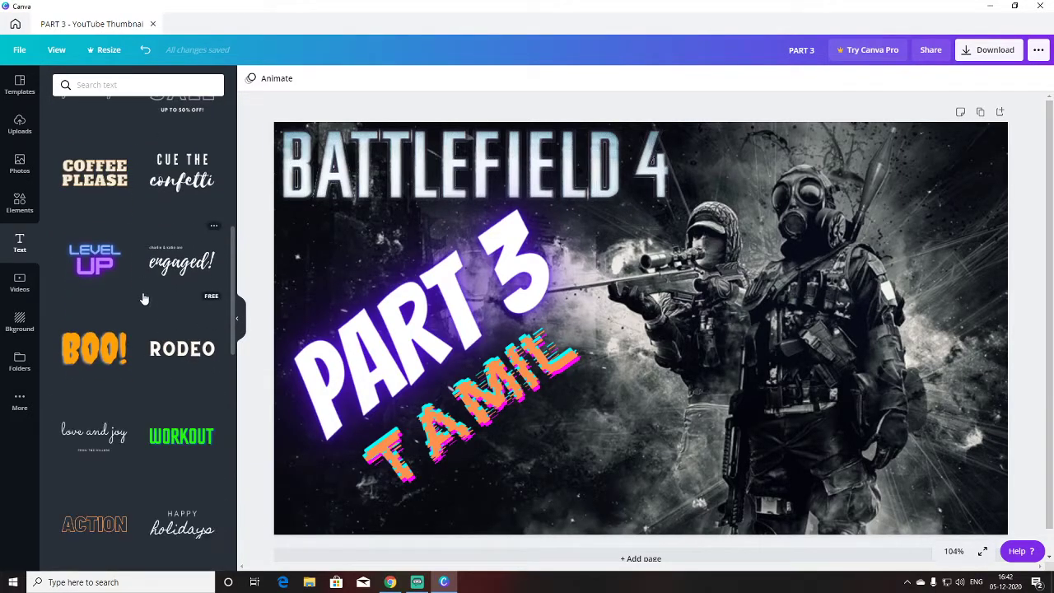
pyautogui.scroll(-3, 152, 412)
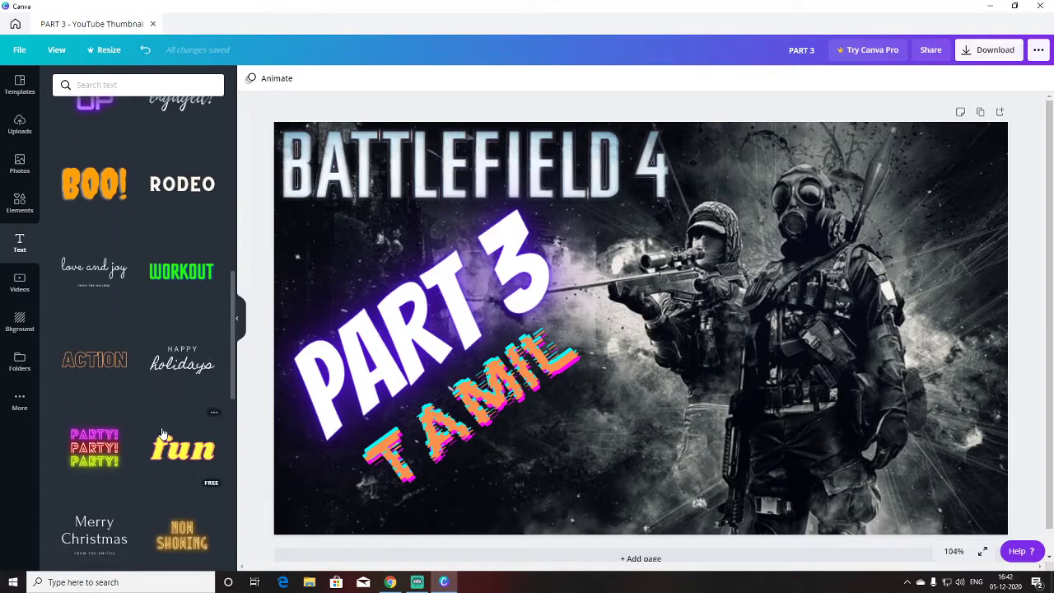
pyautogui.scroll(-8, 164, 445)
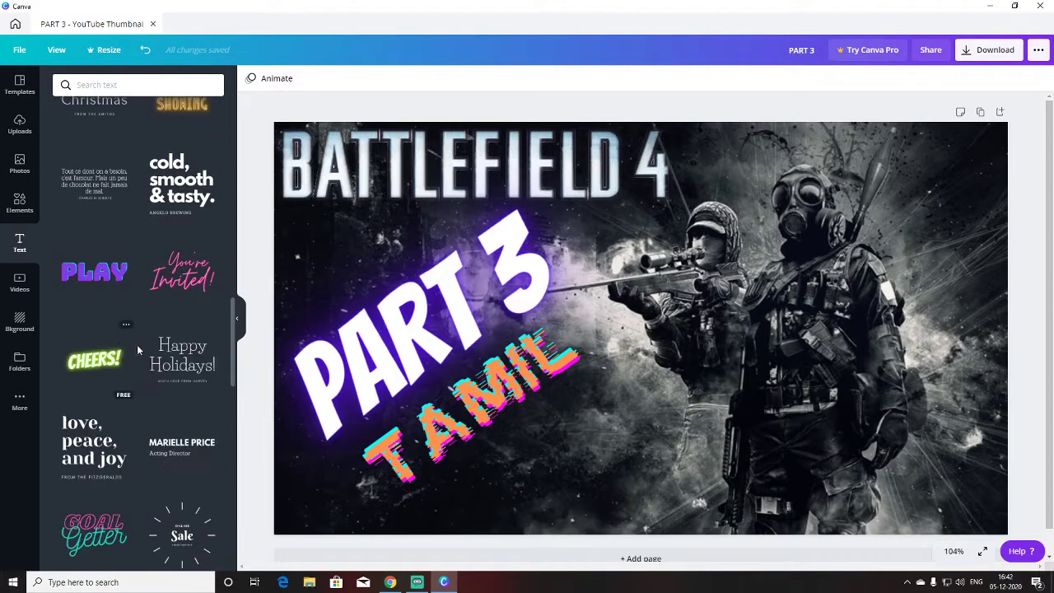
pyautogui.scroll(1, 137, 354)
pyautogui.scroll(-1, 123, 371)
pyautogui.scroll(5, 107, 383)
pyautogui.scroll(10, 120, 338)
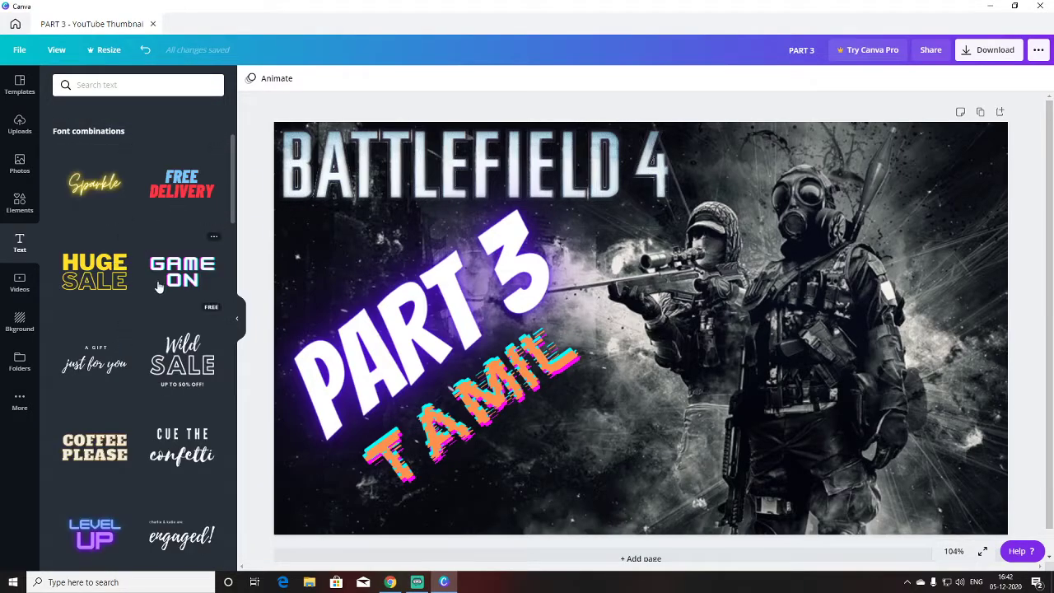
pyautogui.scroll(3, 124, 296)
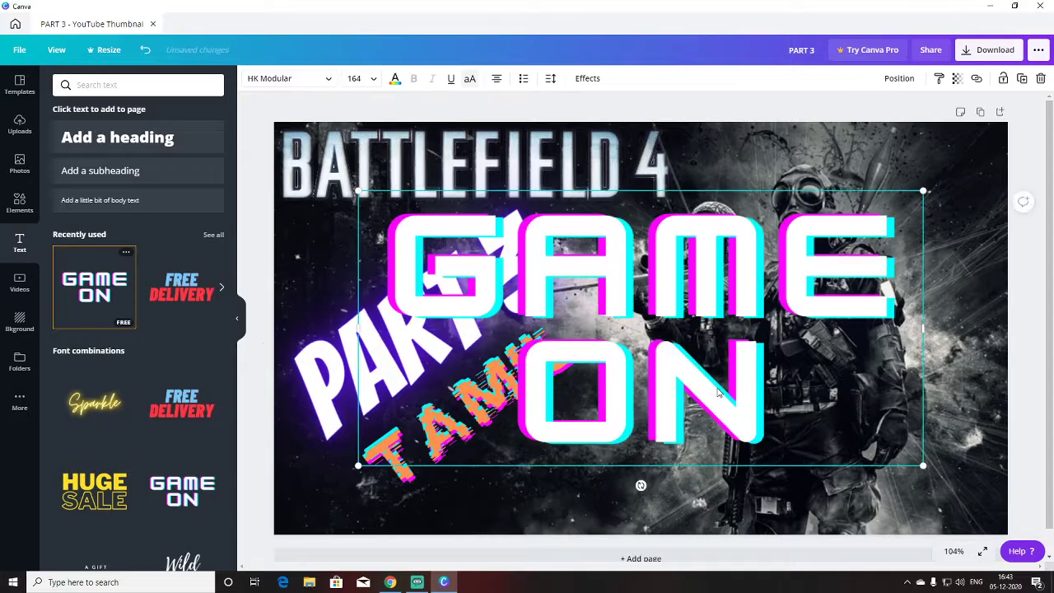
# Shrink the GAME ON text and place it in the page's upper-right corner.
pyautogui.moveTo(931, 452); pyautogui.dragTo(556, 289)
pyautogui.moveTo(464, 243); pyautogui.dragTo(855, 182)
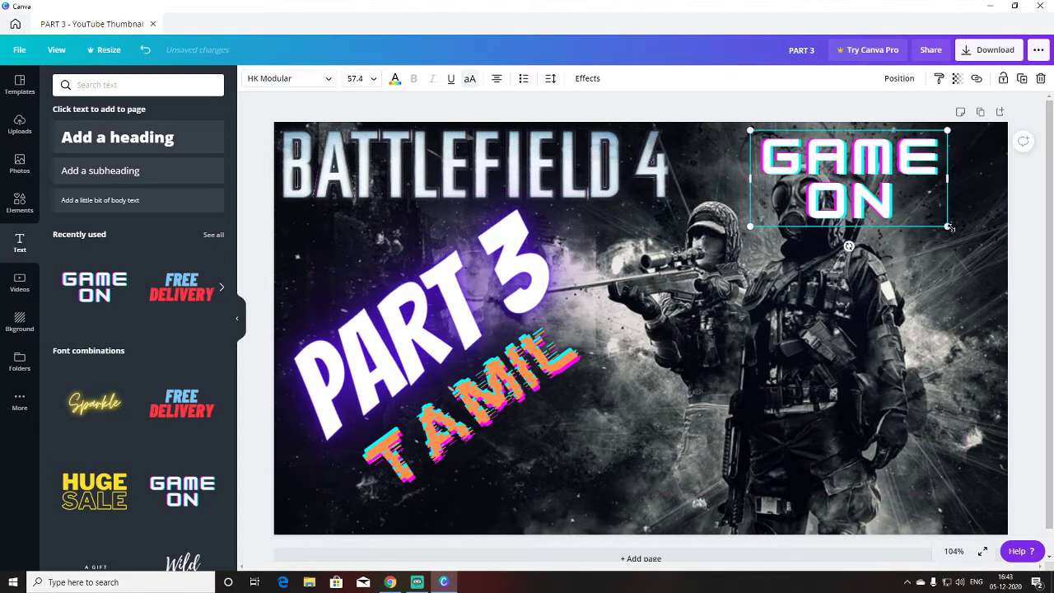
pyautogui.moveTo(950, 227); pyautogui.dragTo(881, 193)
pyautogui.moveTo(824, 164); pyautogui.dragTo(950, 159)
pyautogui.click(962, 232)
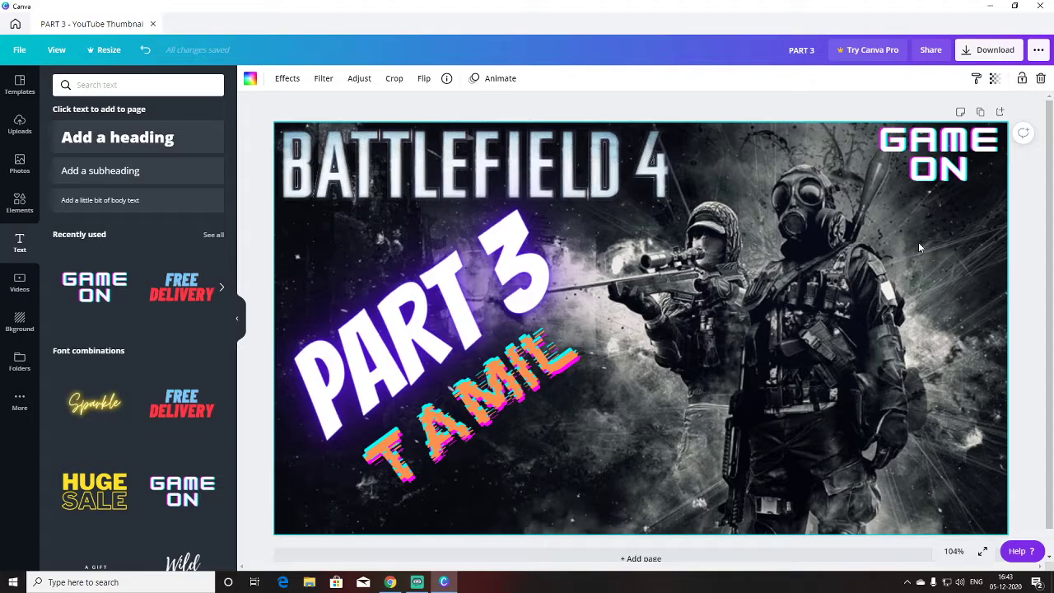
# Shift the PART 3 and TAMIL headings slightly up and to the left, keeping TAMIL beneath PART 3.
pyautogui.moveTo(479, 298); pyautogui.dragTo(456, 288)
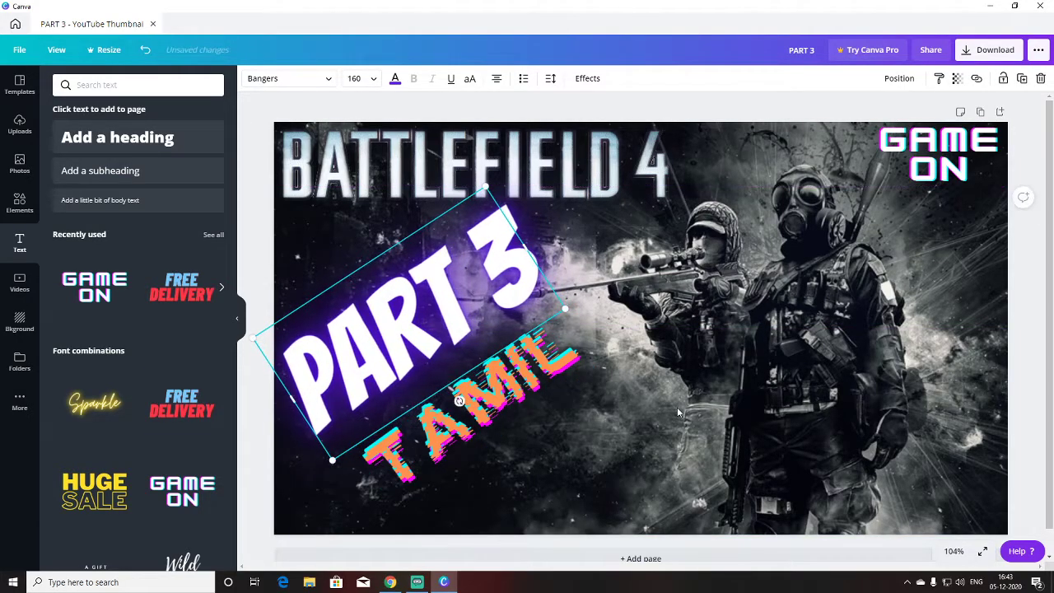
pyautogui.click(460, 402)
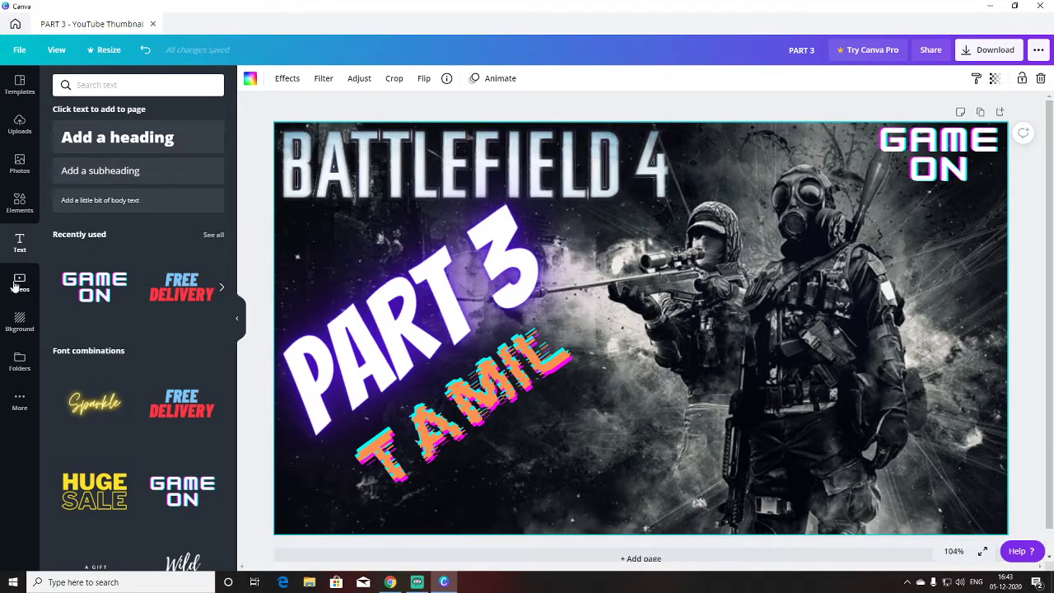
# Add the uploaded Trickster Gaming logo, shrunk to a small square in the page's lower-right corner.
pyautogui.click(20, 123)
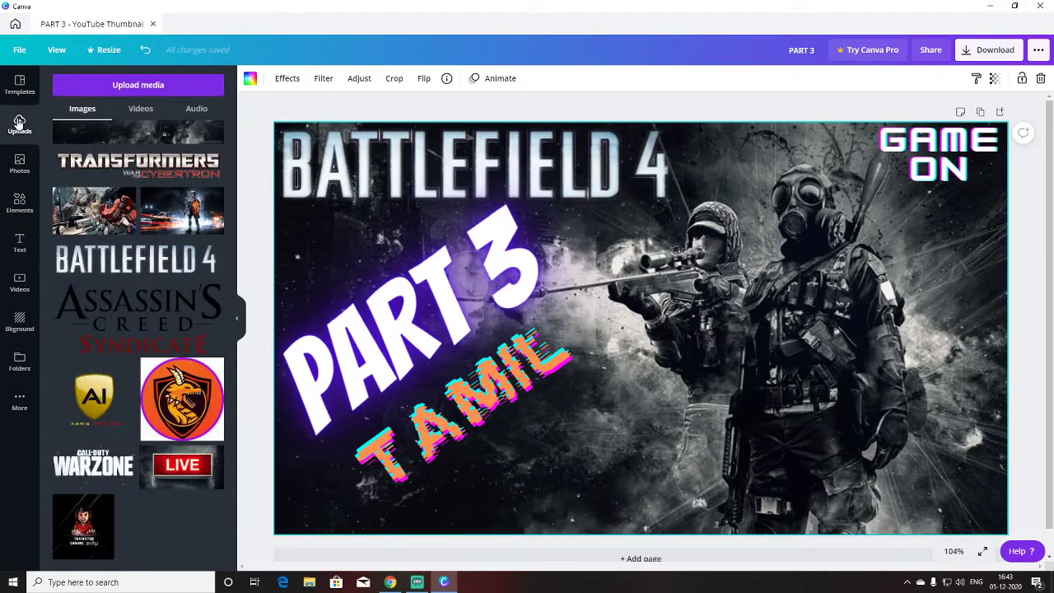
pyautogui.scroll(1, 129, 161)
pyautogui.scroll(-1, 115, 329)
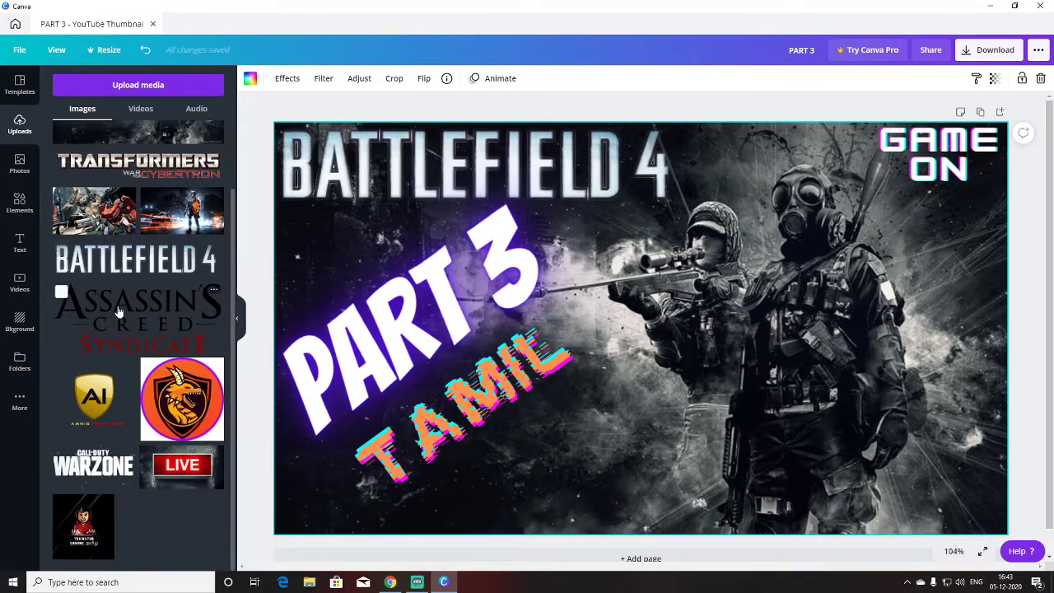
pyautogui.click(97, 526)
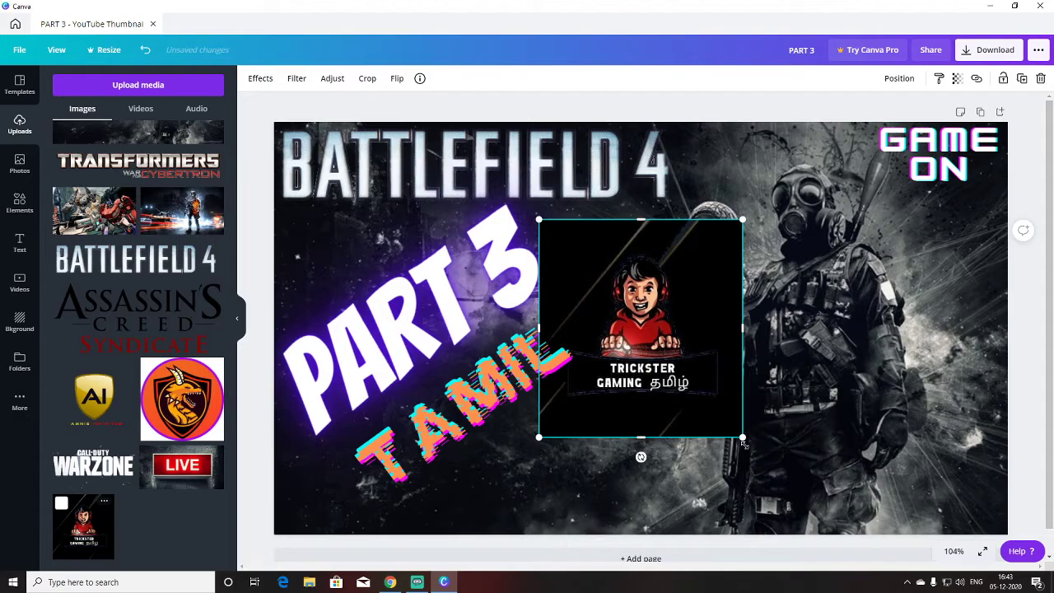
pyautogui.moveTo(743, 443); pyautogui.dragTo(990, 516)
pyautogui.click(980, 441)
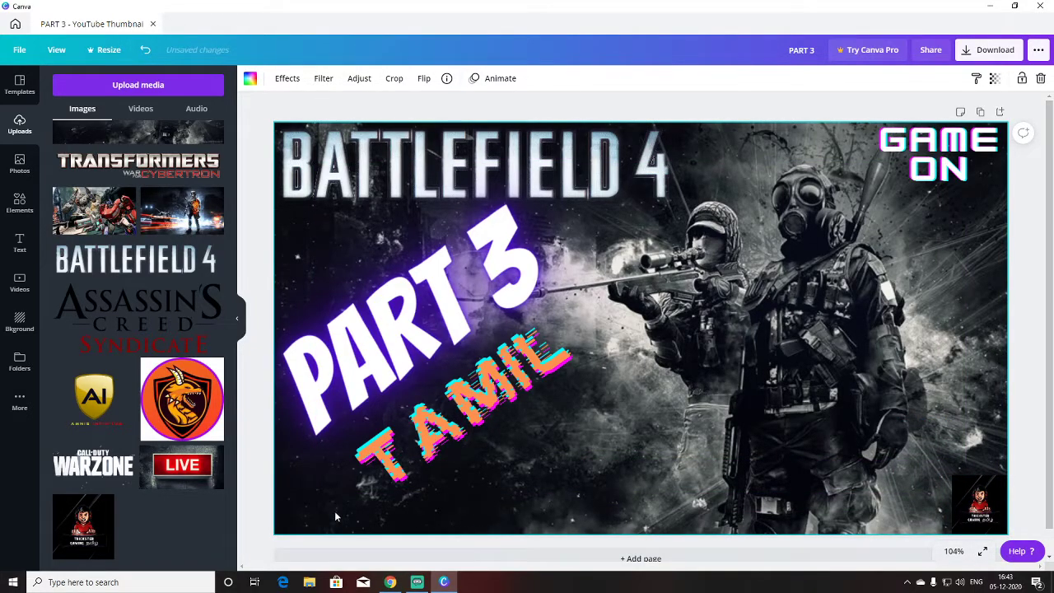
# Try out the uploaded red LIVE sign image on the page and delete it.
pyautogui.click(181, 467)
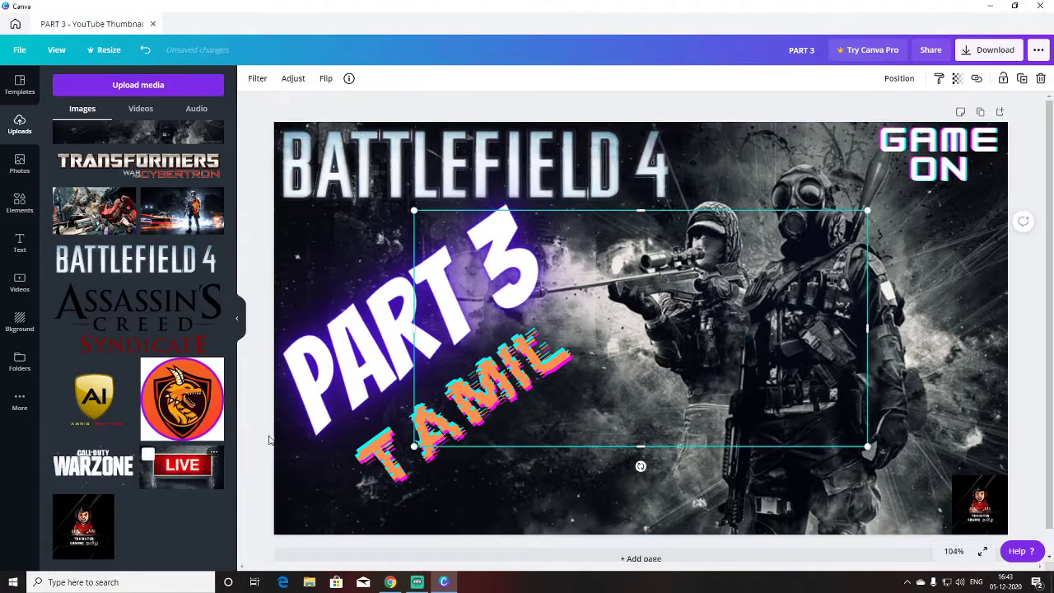
pyautogui.moveTo(864, 435); pyautogui.dragTo(918, 420)
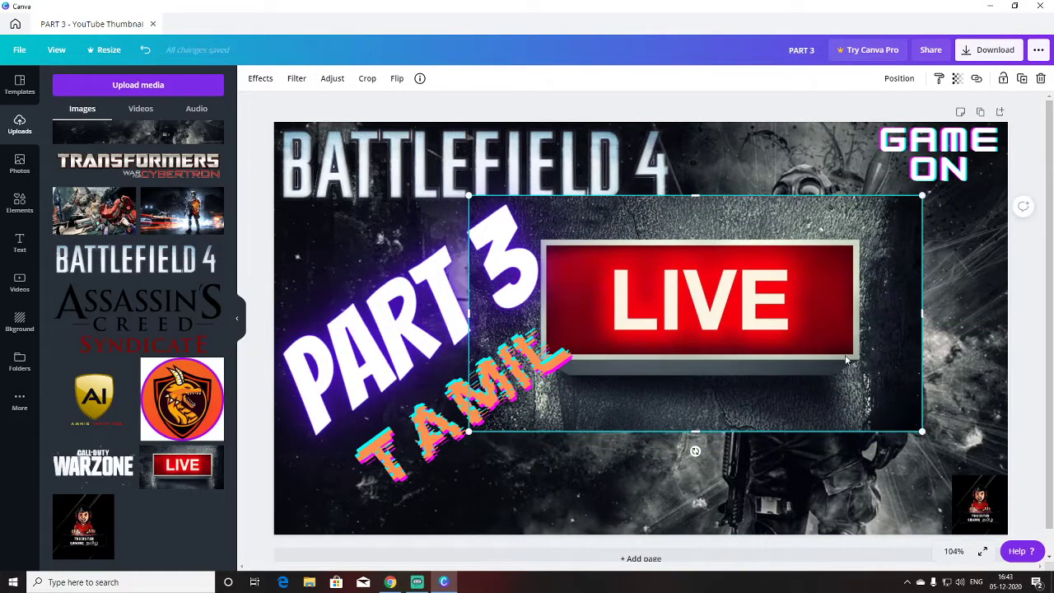
pyautogui.rightClick(823, 344)
pyautogui.click(839, 394)
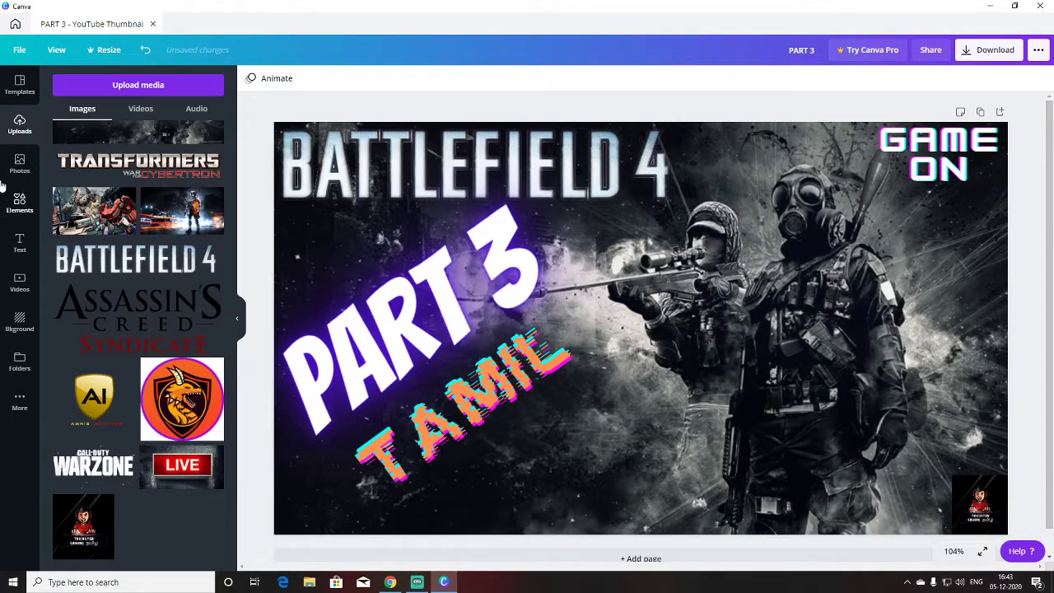
# Add a heading reading LIVE and place it below the GAME ON text.
pyautogui.click(20, 242)
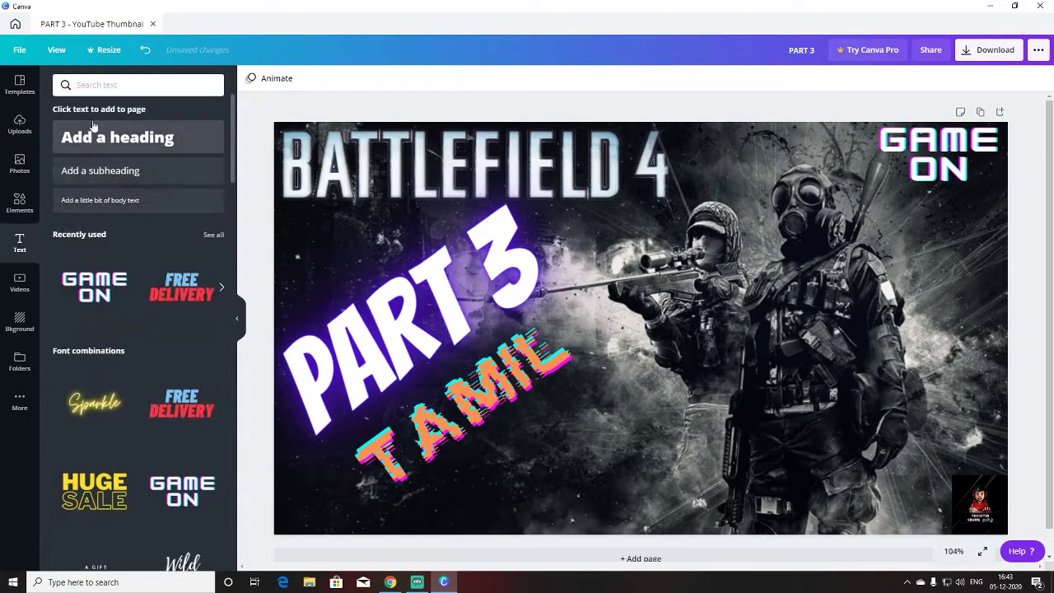
pyautogui.click(114, 148)
pyautogui.write('LI')
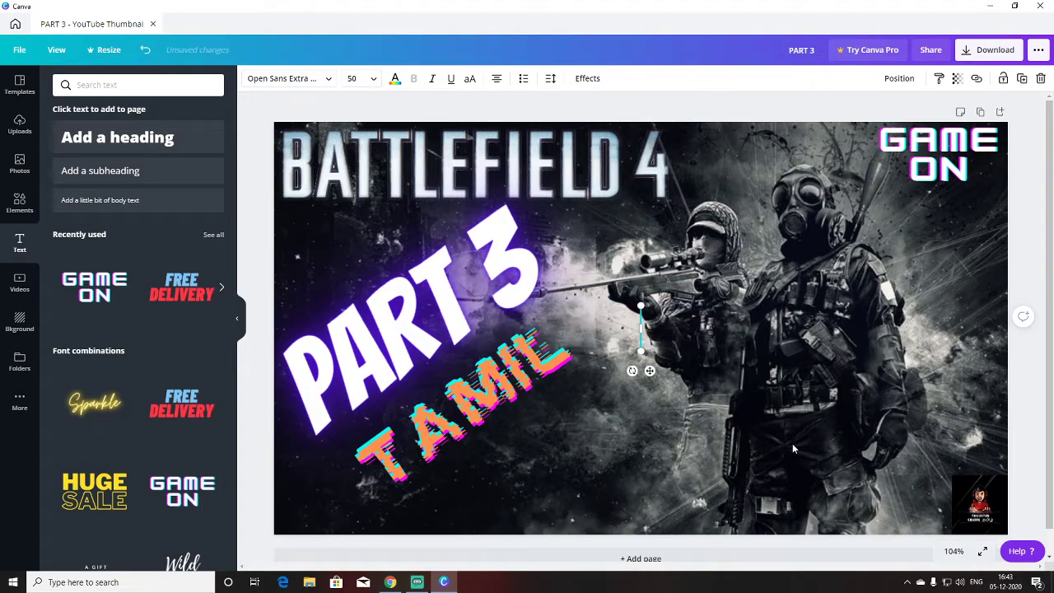
pyautogui.write('VE')
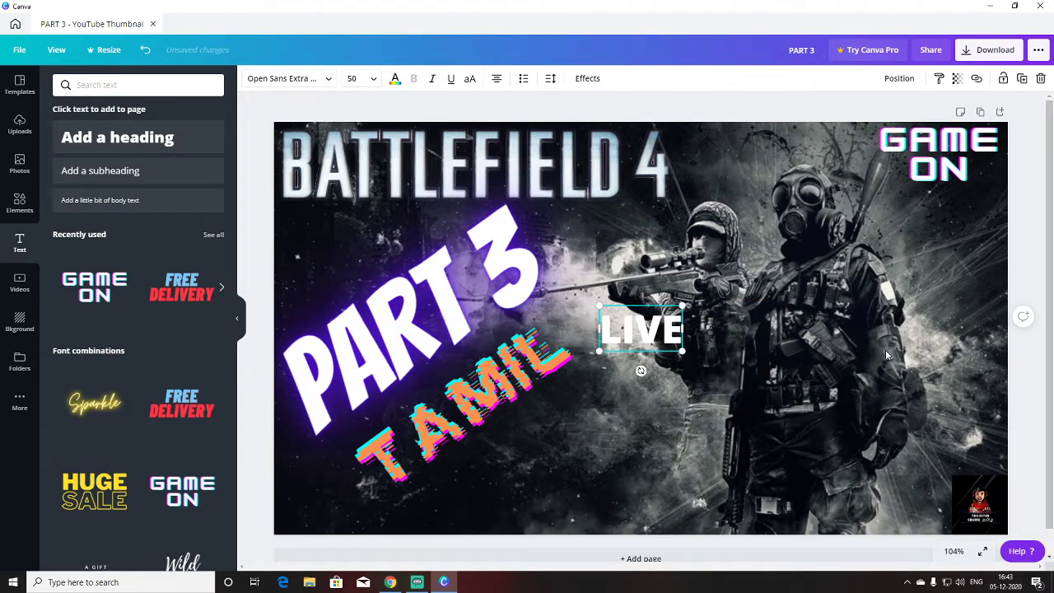
pyautogui.click(699, 349)
pyautogui.moveTo(651, 329); pyautogui.dragTo(954, 244)
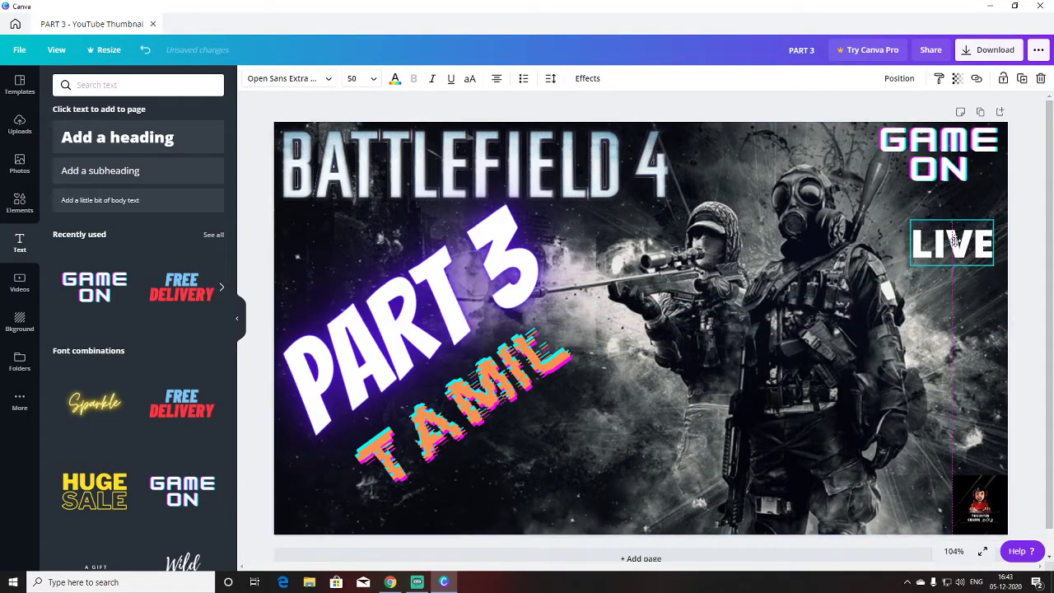
# Colour the LIVE heading bright red from the default colours.
pyautogui.click(396, 78)
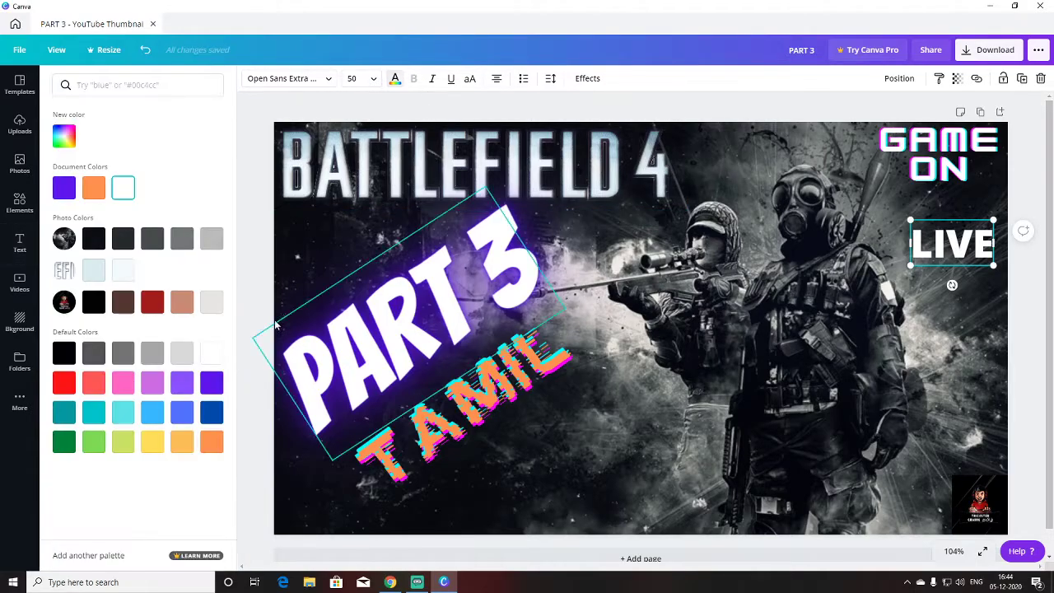
pyautogui.click(64, 382)
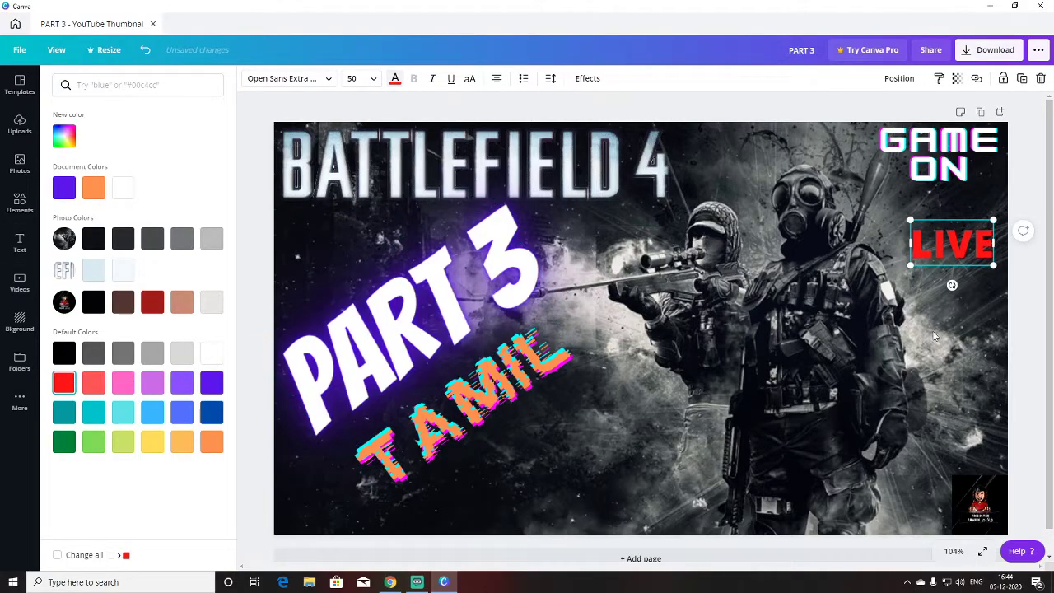
pyautogui.click(961, 326)
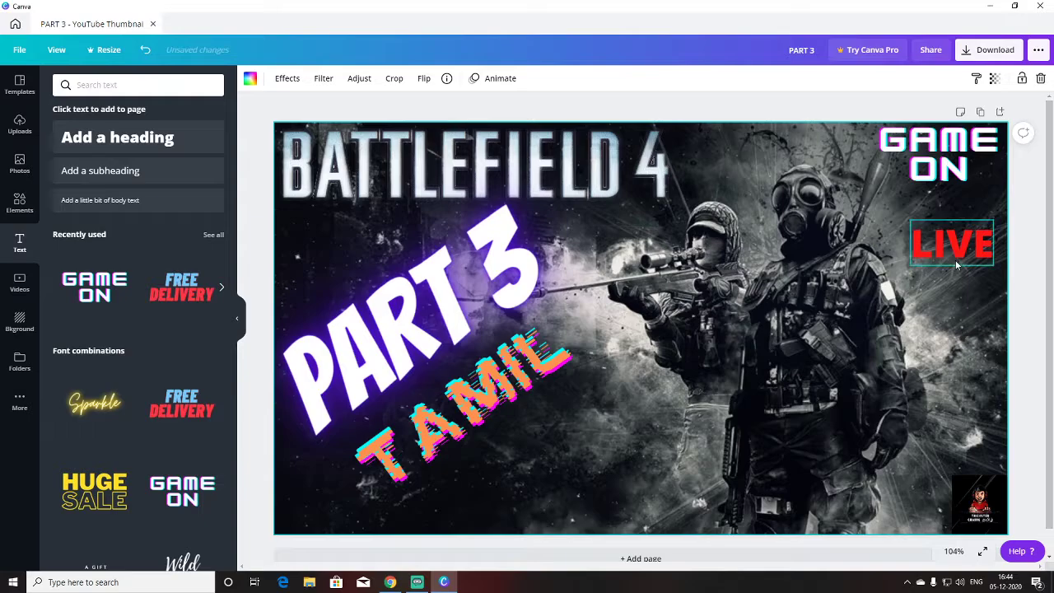
# Move the LIVE heading into the page's upper-right corner in place of the GAME ON text and delete GAME ON.
pyautogui.moveTo(956, 259); pyautogui.dragTo(954, 248)
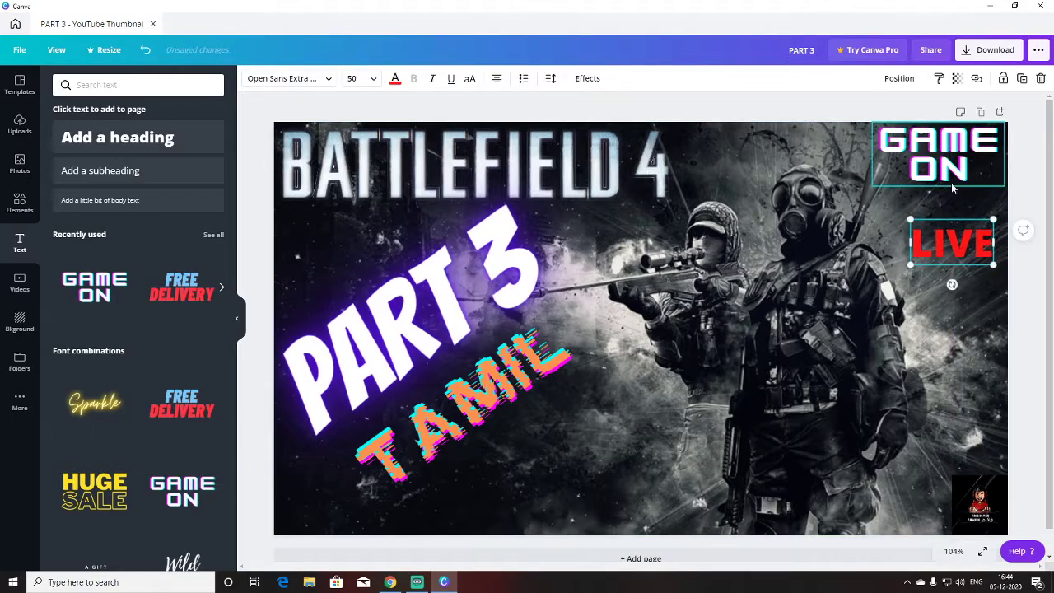
pyautogui.moveTo(939, 157); pyautogui.dragTo(824, 352)
pyautogui.moveTo(951, 241); pyautogui.dragTo(960, 141)
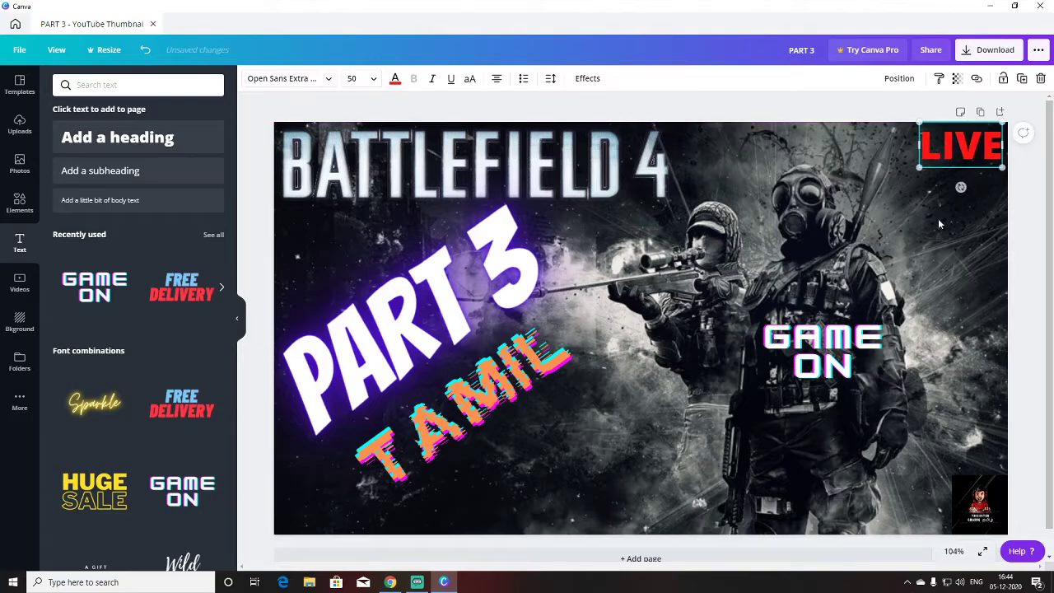
pyautogui.rightClick(834, 363)
pyautogui.click(861, 419)
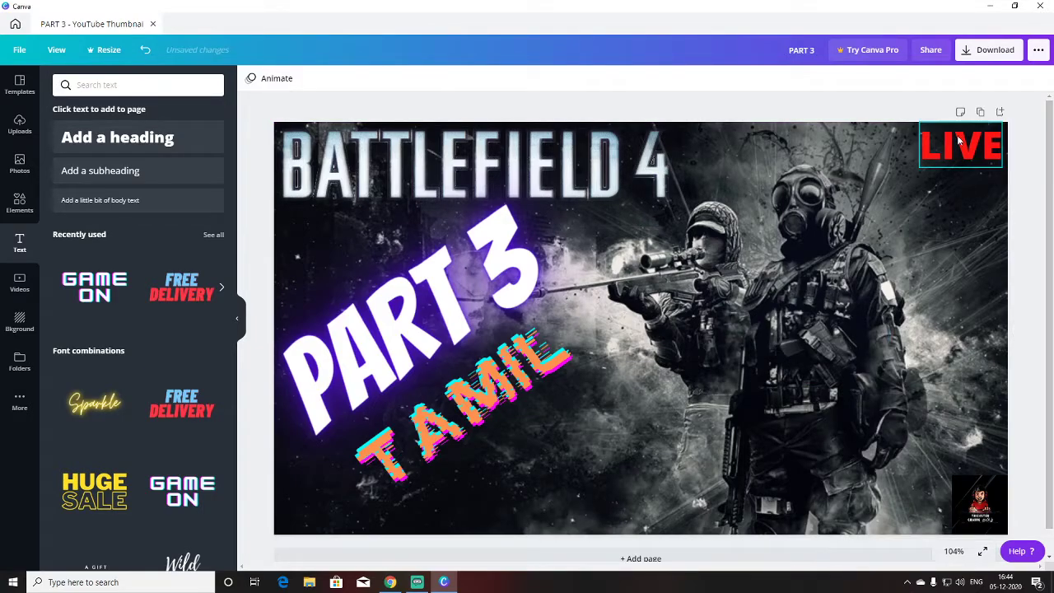
# Add the recently used rounded square outline, shrink it and fit it into the upper-right corner, moving LIVE out of the way.
pyautogui.click(23, 203)
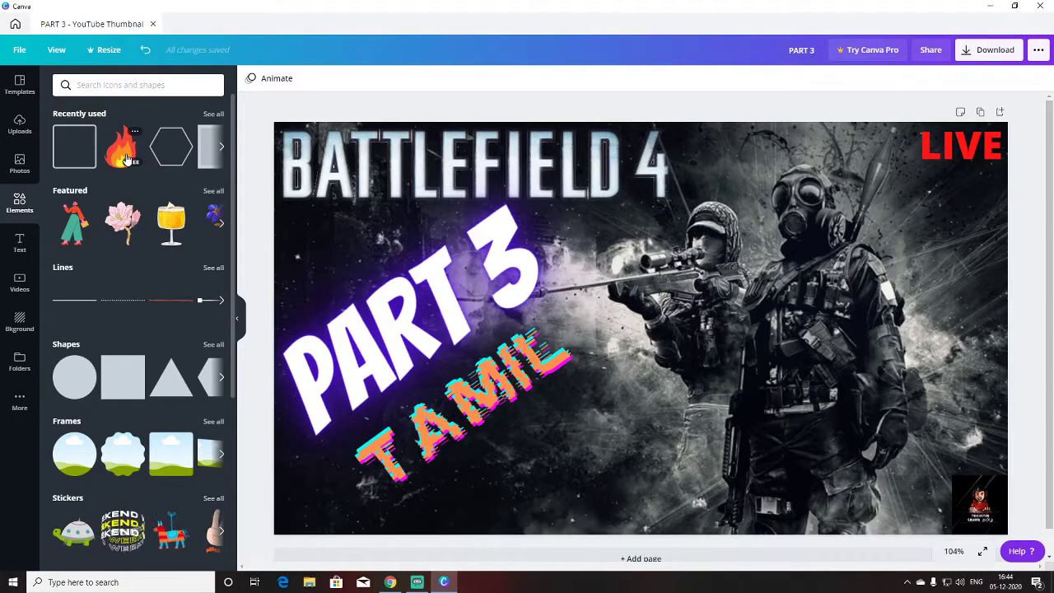
pyautogui.click(82, 150)
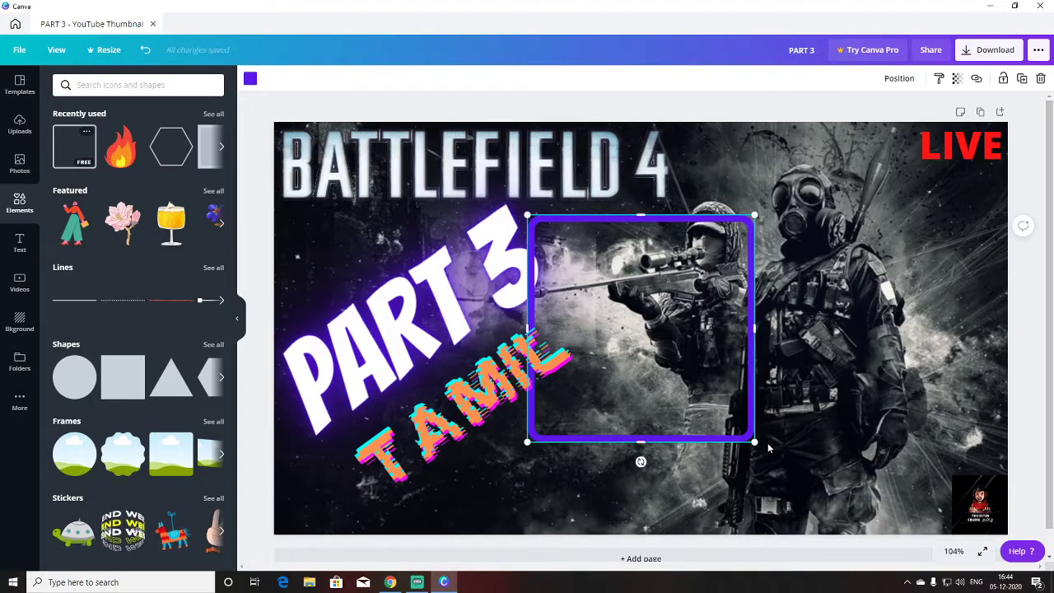
pyautogui.moveTo(723, 409); pyautogui.dragTo(596, 284)
pyautogui.moveTo(550, 247); pyautogui.dragTo(942, 238)
pyautogui.moveTo(906, 191); pyautogui.dragTo(831, 179)
pyautogui.click(937, 171)
pyautogui.moveTo(937, 170); pyautogui.dragTo(917, 264)
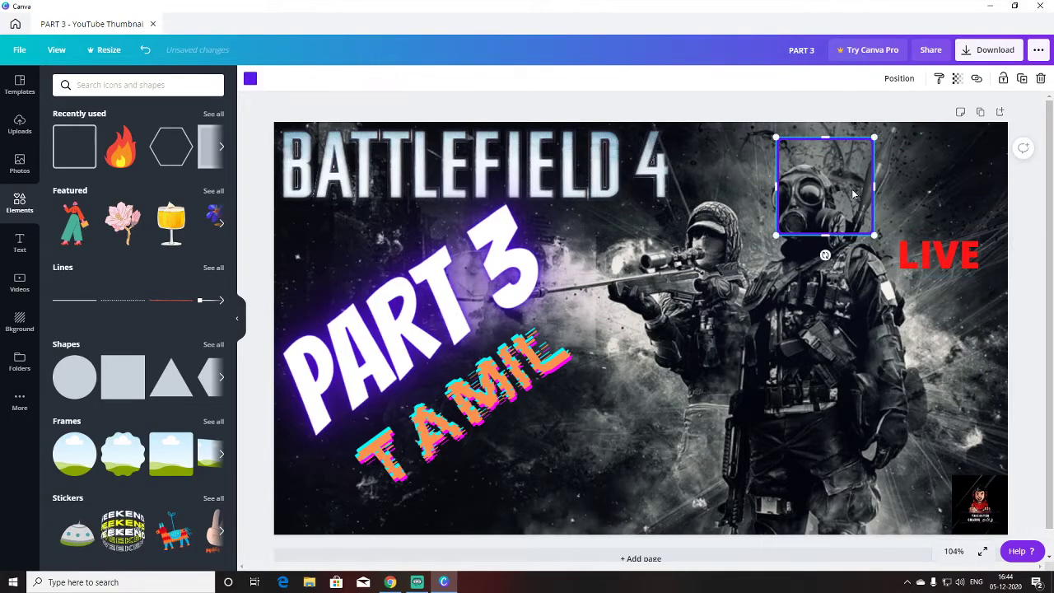
pyautogui.moveTo(857, 190); pyautogui.dragTo(984, 176)
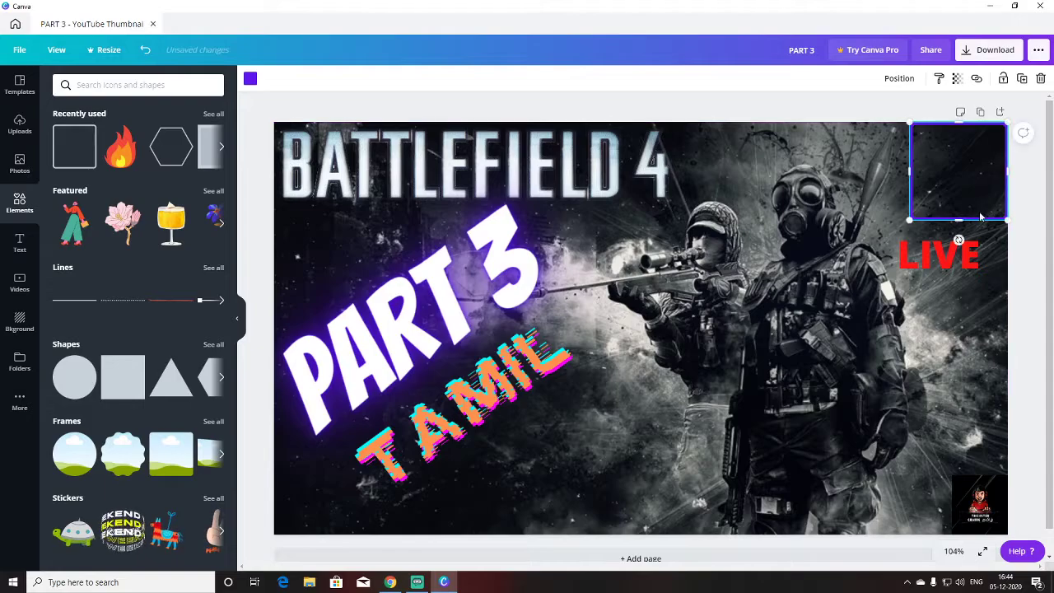
# Place the LIVE heading inside the purple outline and reduce the outline's height to fit closely around the text.
pyautogui.click(937, 255)
pyautogui.moveTo(936, 255); pyautogui.dragTo(957, 167)
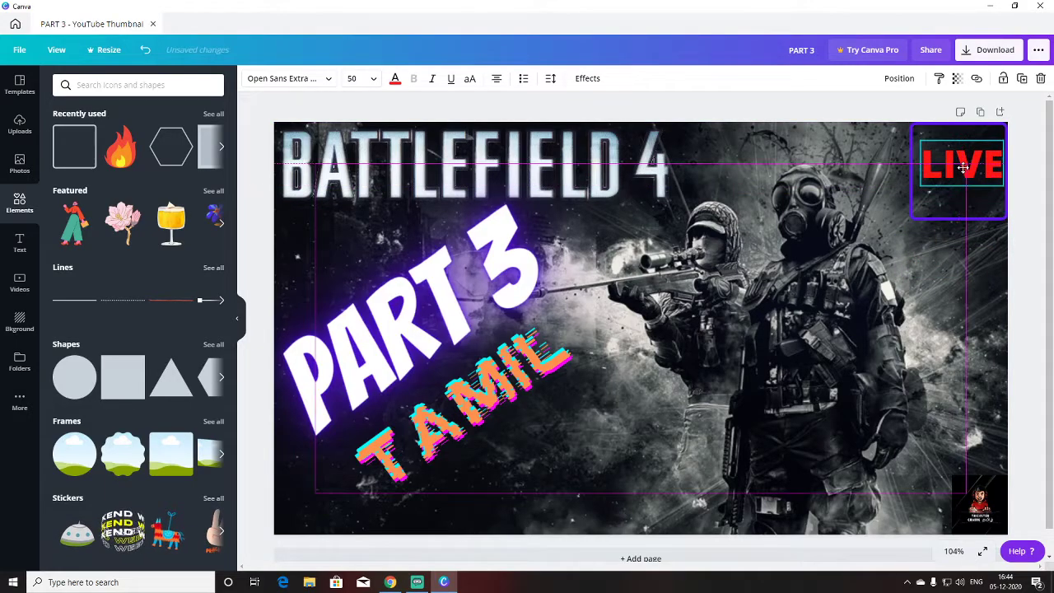
pyautogui.click(960, 215)
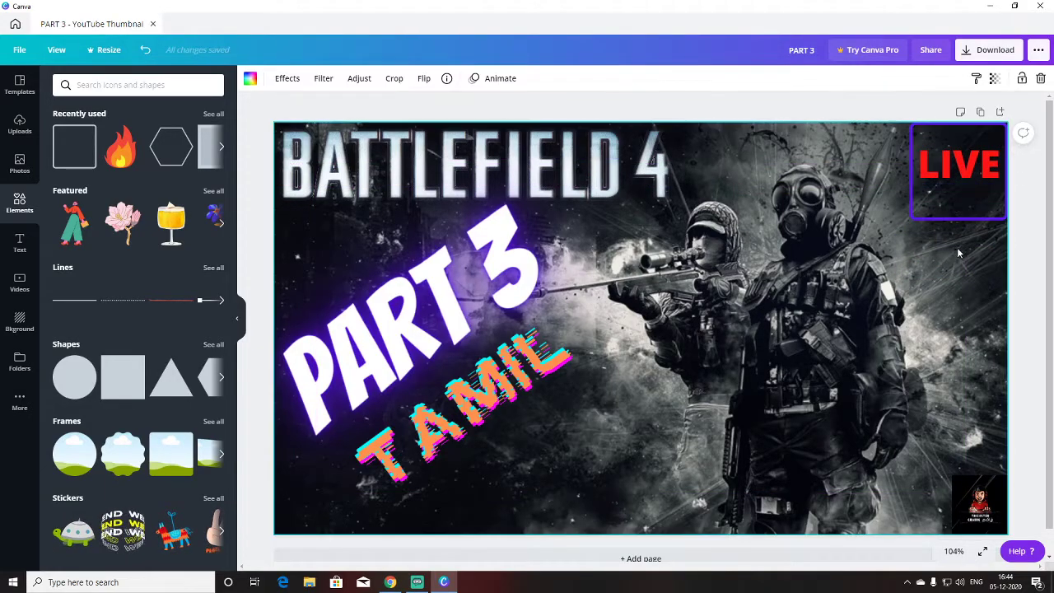
pyautogui.moveTo(959, 219); pyautogui.dragTo(960, 187)
pyautogui.moveTo(959, 122); pyautogui.dragTo(959, 141)
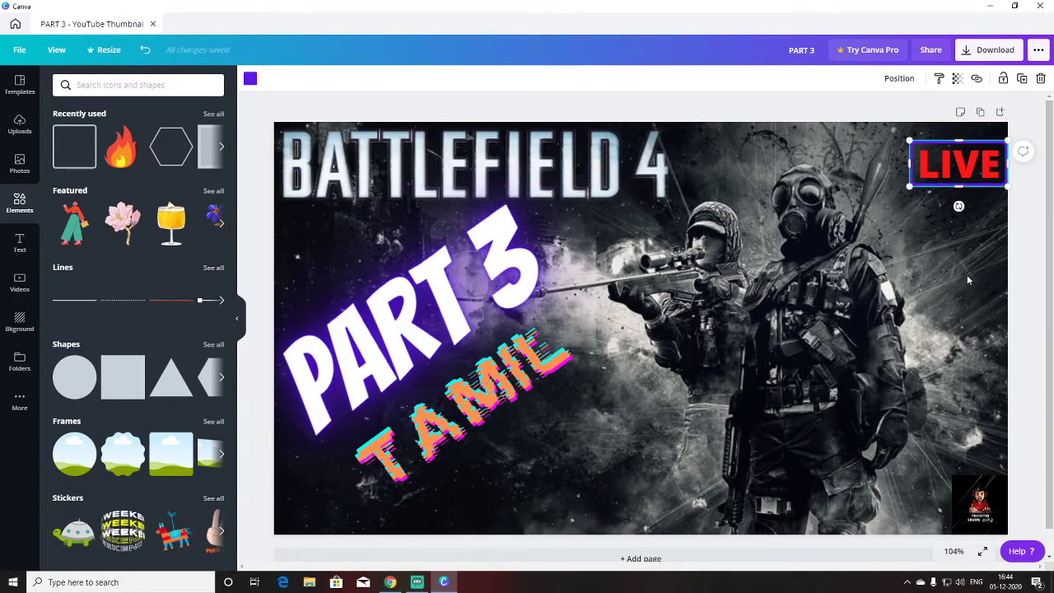
pyautogui.click(972, 254)
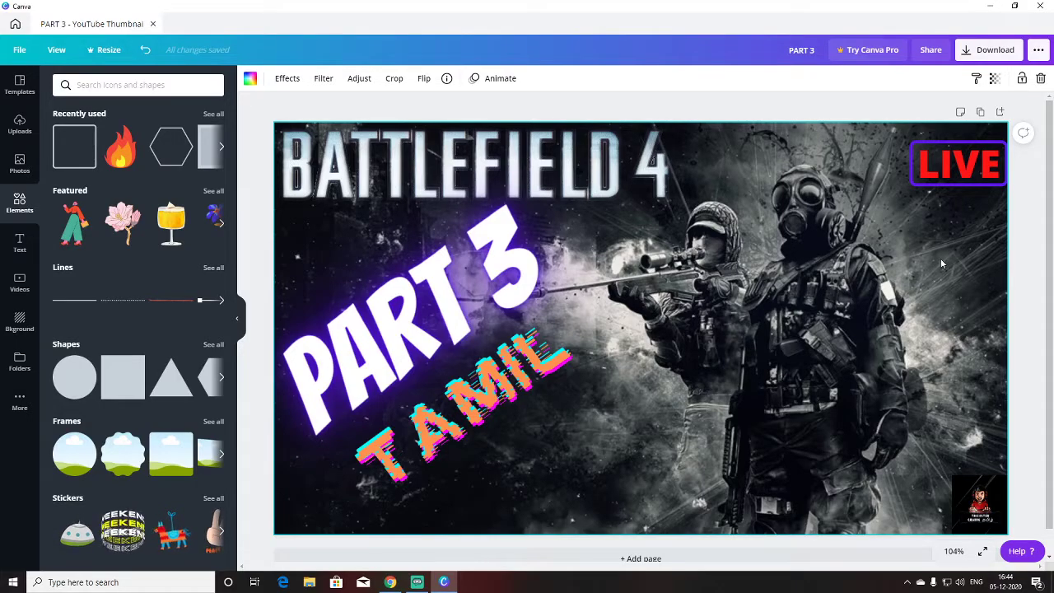
pyautogui.moveTo(966, 163); pyautogui.dragTo(966, 163)
pyautogui.click(968, 250)
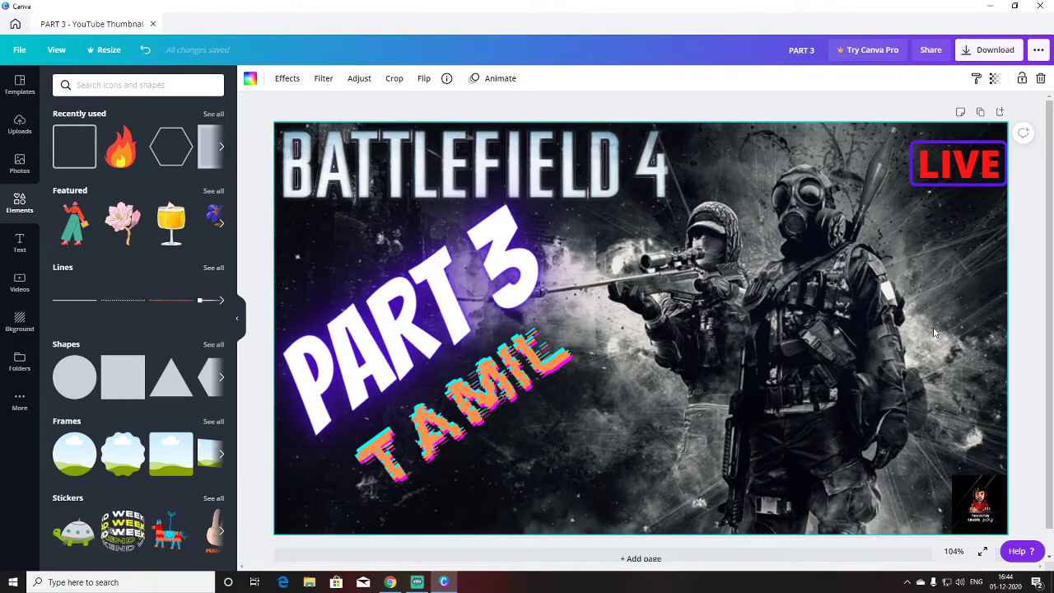
# Try out the flame graphic beside the TAMIL heading and delete it.
pyautogui.click(123, 148)
pyautogui.moveTo(679, 344); pyautogui.dragTo(660, 423)
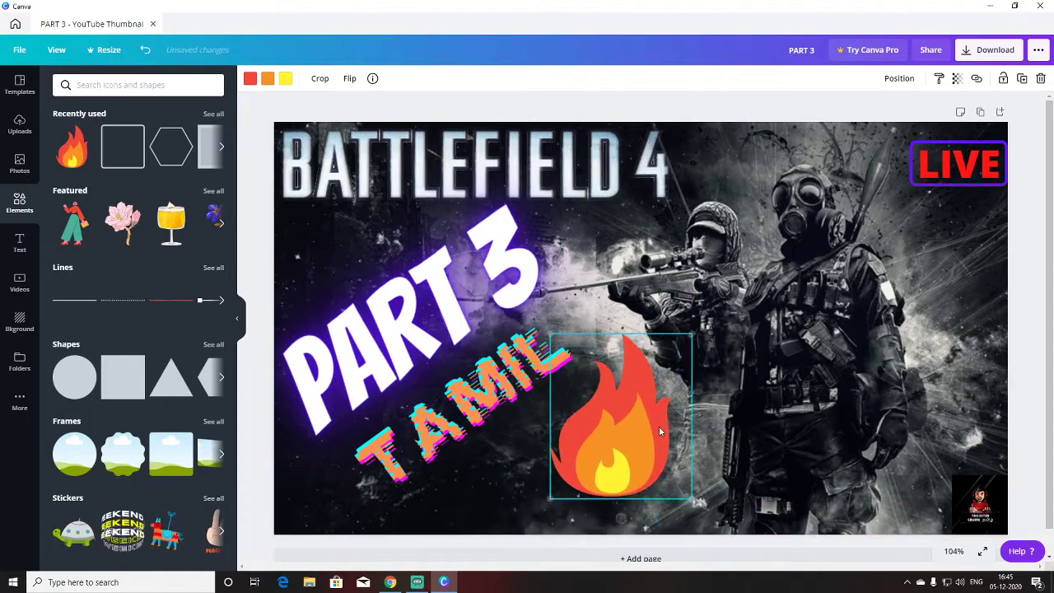
pyautogui.rightClick(661, 423)
pyautogui.click(664, 425)
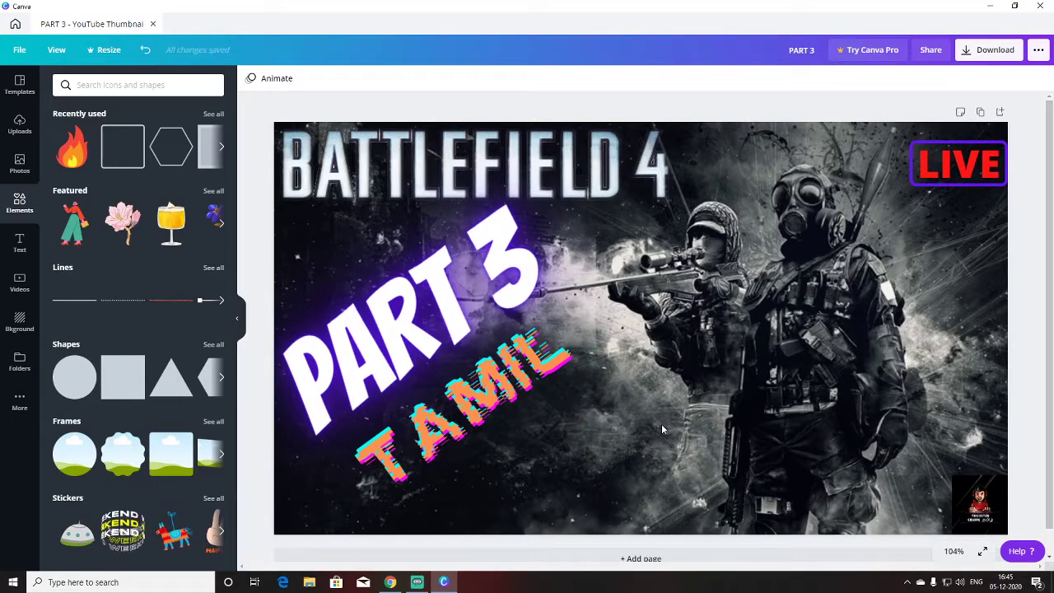
# Try out the animated WEEKEND sticker on the page and delete it.
pyautogui.click(109, 536)
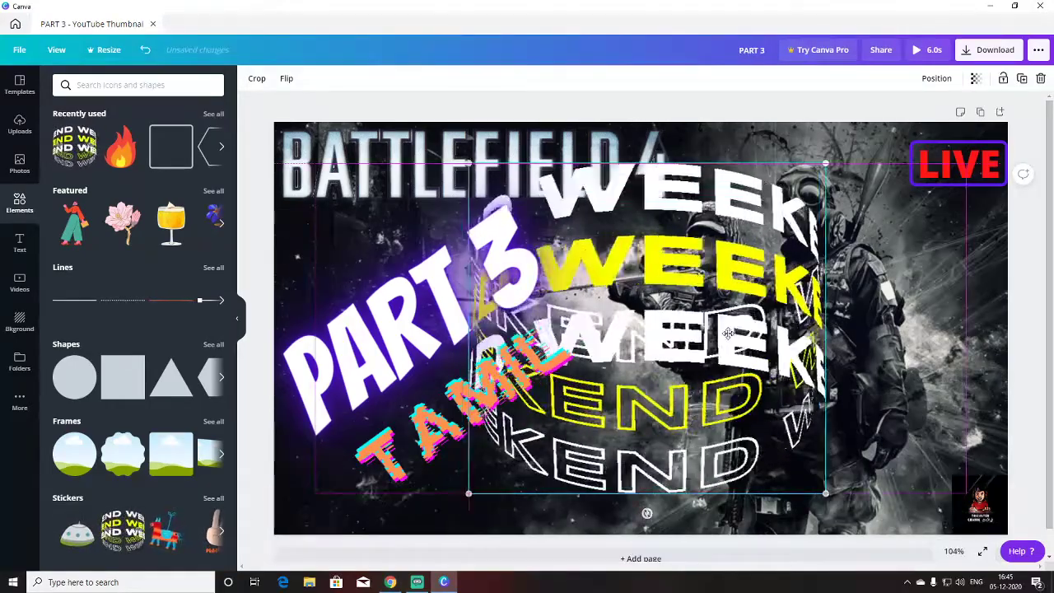
pyautogui.rightClick(779, 330)
pyautogui.click(813, 379)
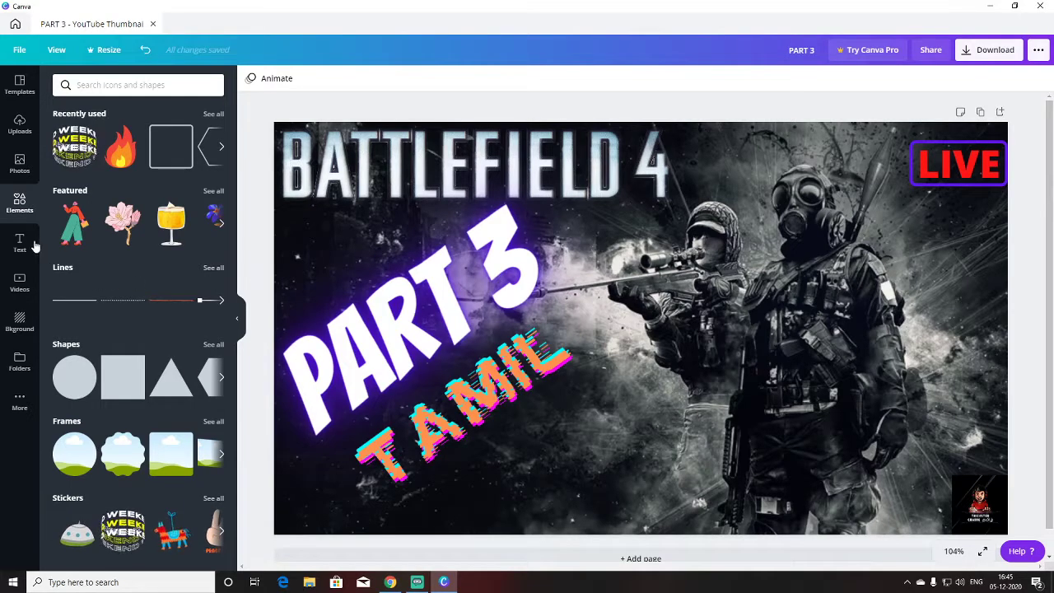
# Look through the elements, backgrounds, folders, videos, text, photos and templates on offer, ending at the uploaded images.
pyautogui.scroll(-5, 144, 436)
pyautogui.scroll(-7, 144, 437)
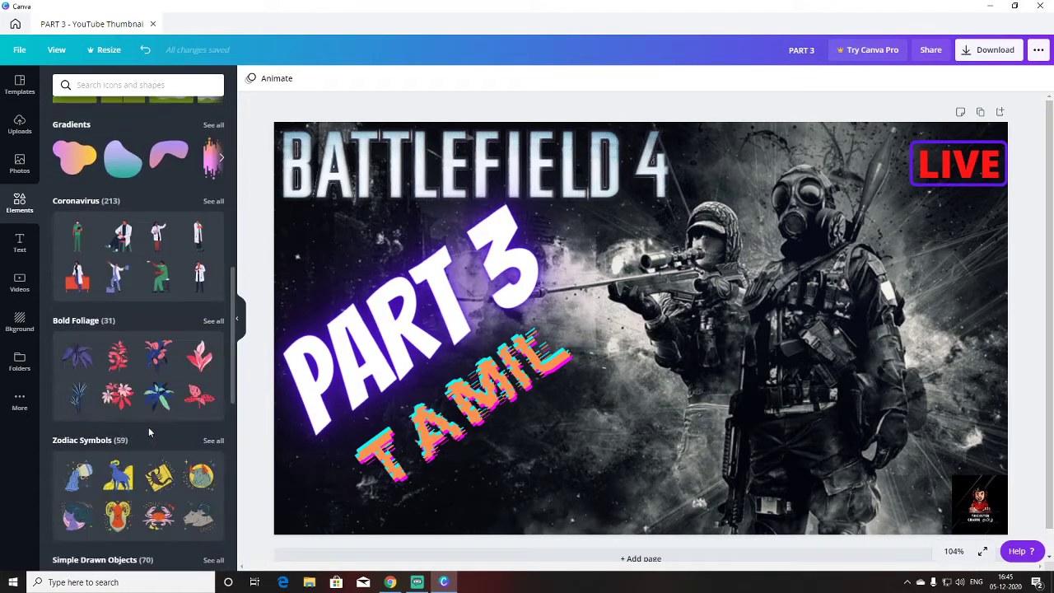
pyautogui.scroll(-2, 148, 433)
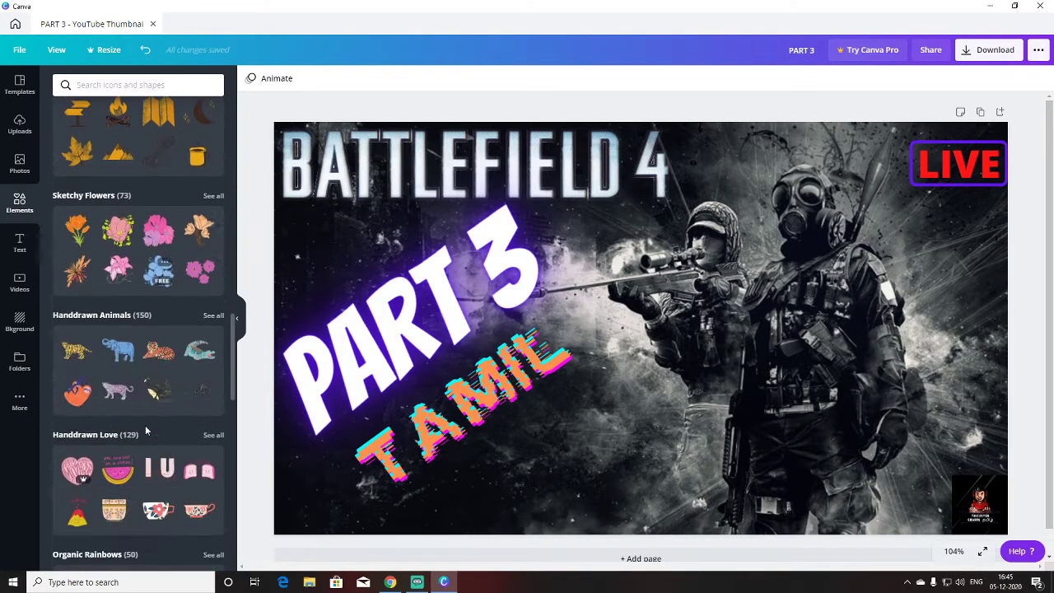
pyautogui.click(20, 323)
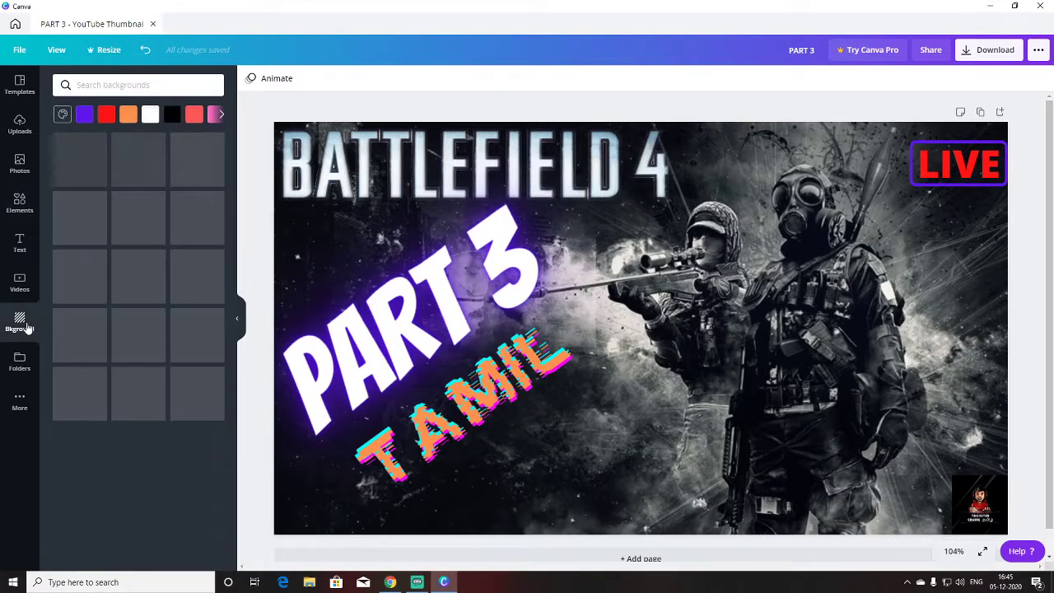
pyautogui.scroll(-4, 113, 332)
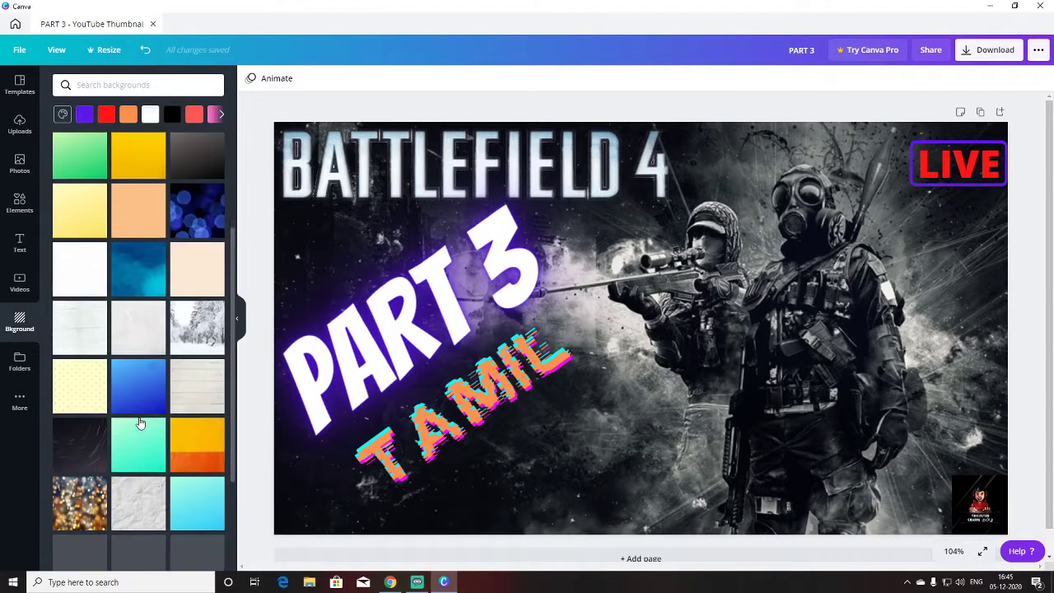
pyautogui.click(20, 361)
pyautogui.click(18, 272)
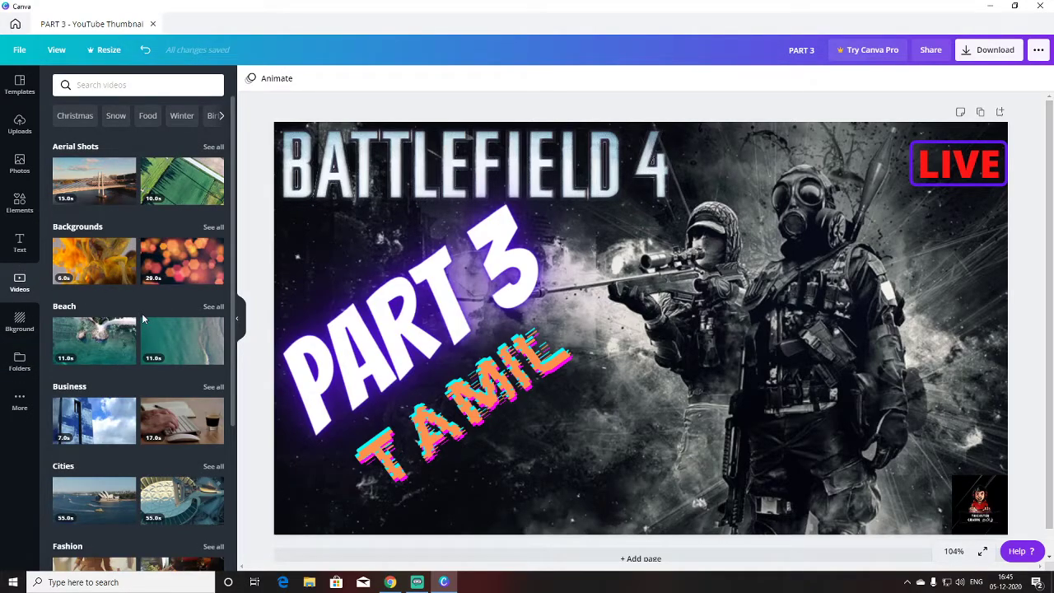
pyautogui.click(20, 242)
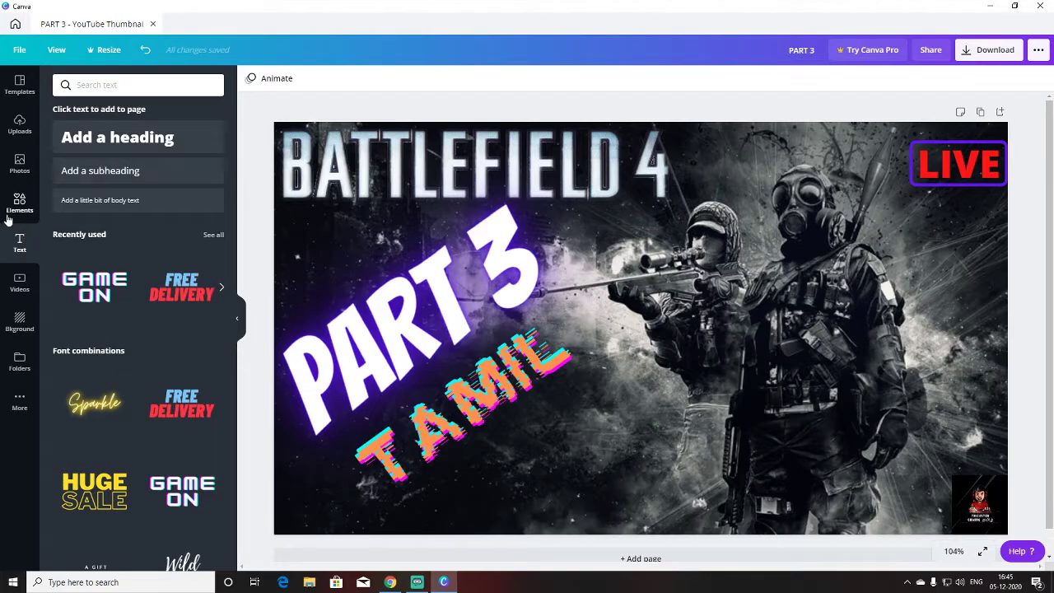
pyautogui.click(20, 164)
pyautogui.click(20, 97)
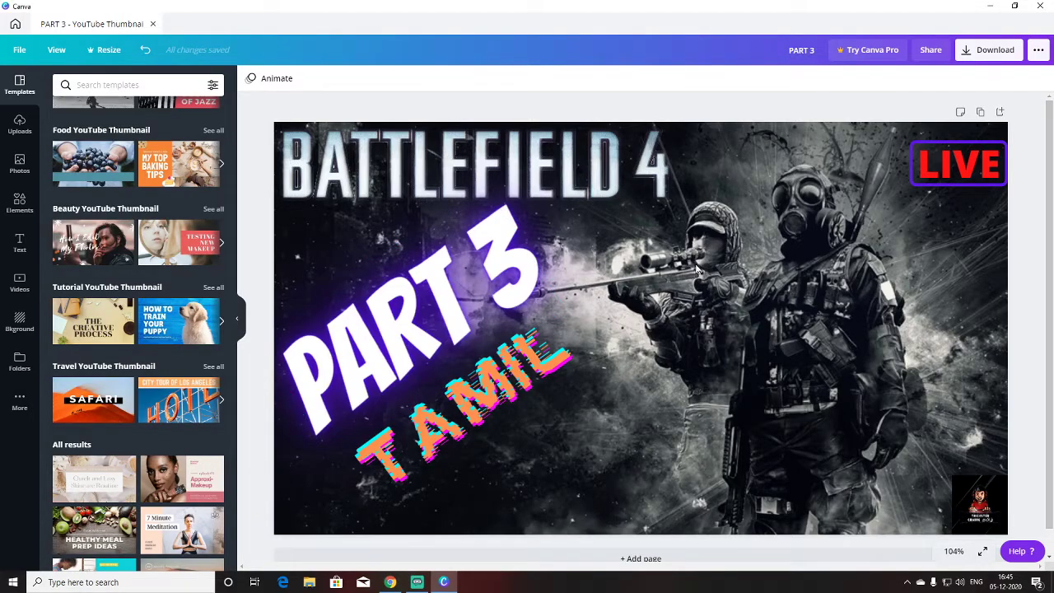
pyautogui.click(19, 125)
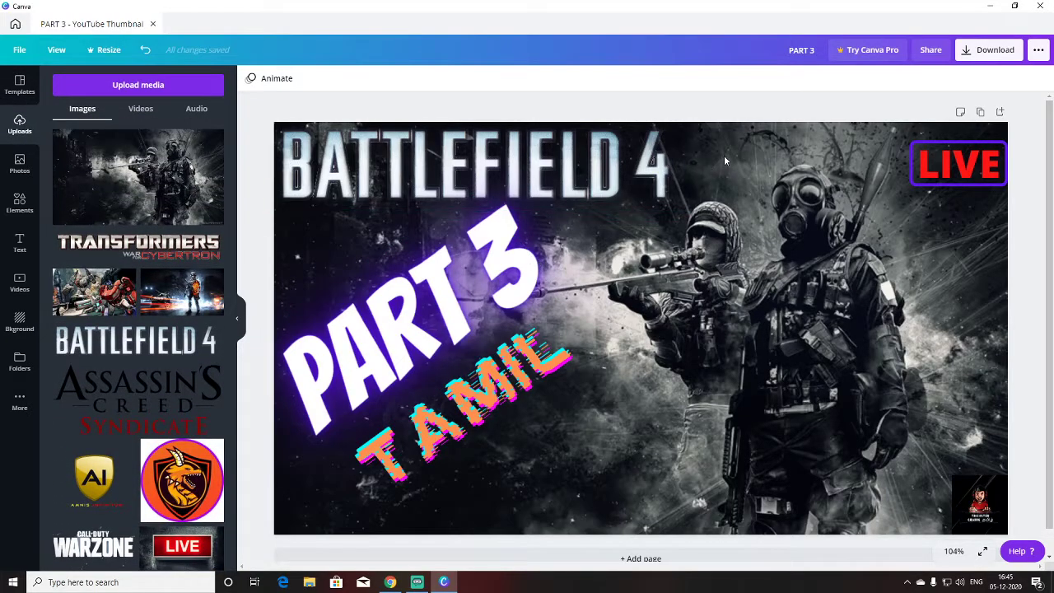
# Try out the Block, Fade and Pan page animations and apply Block.
pyautogui.click(986, 54)
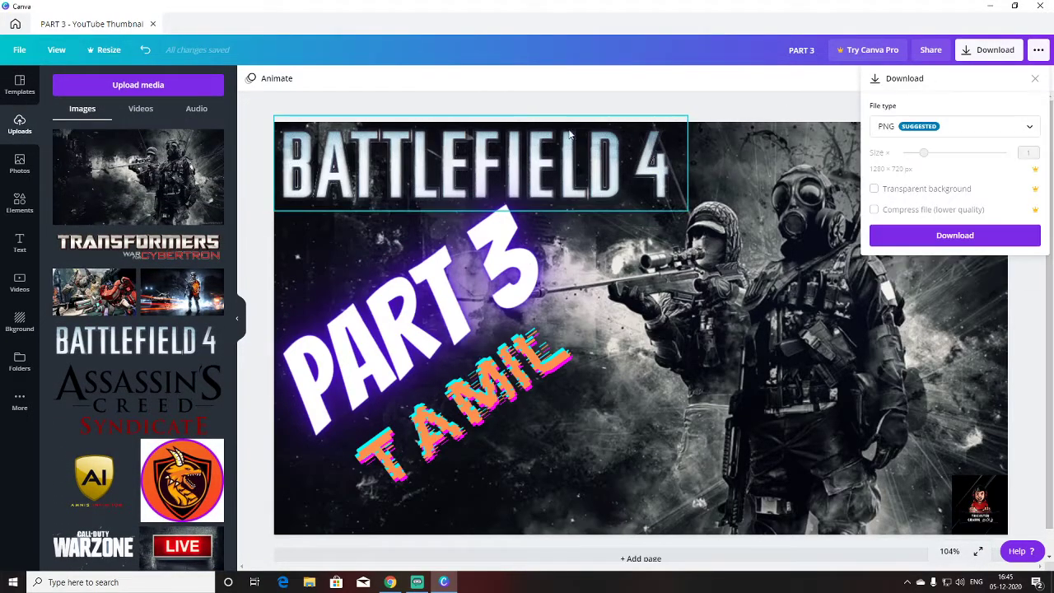
pyautogui.click(257, 82)
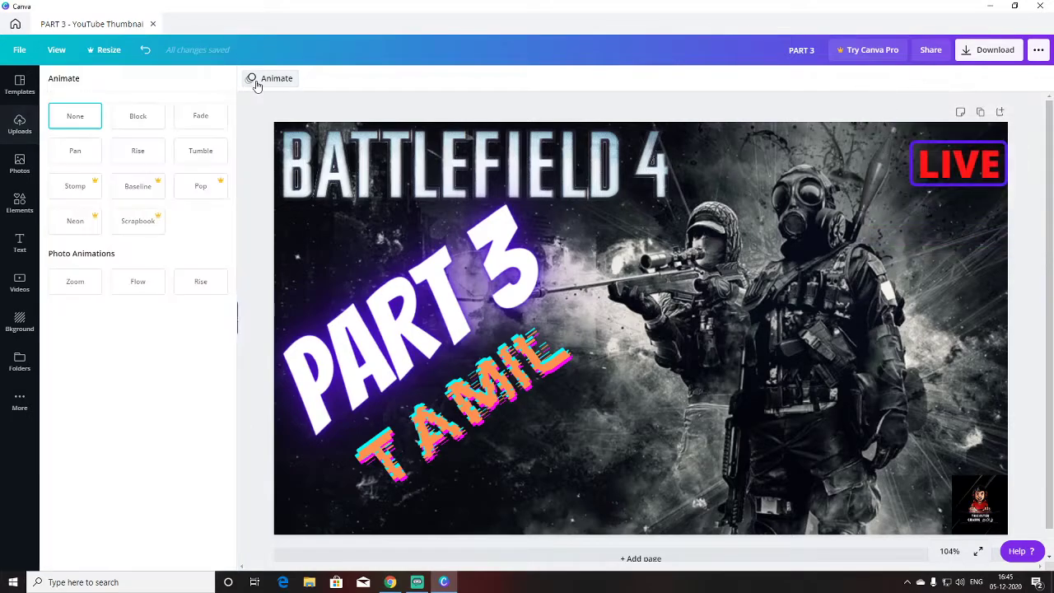
pyautogui.click(145, 122)
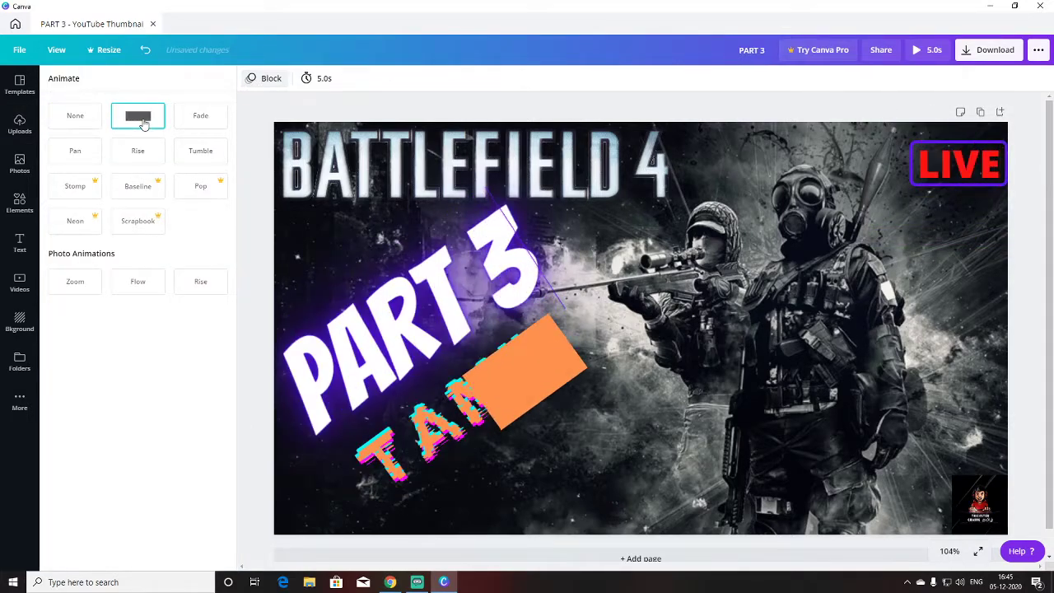
pyautogui.click(199, 122)
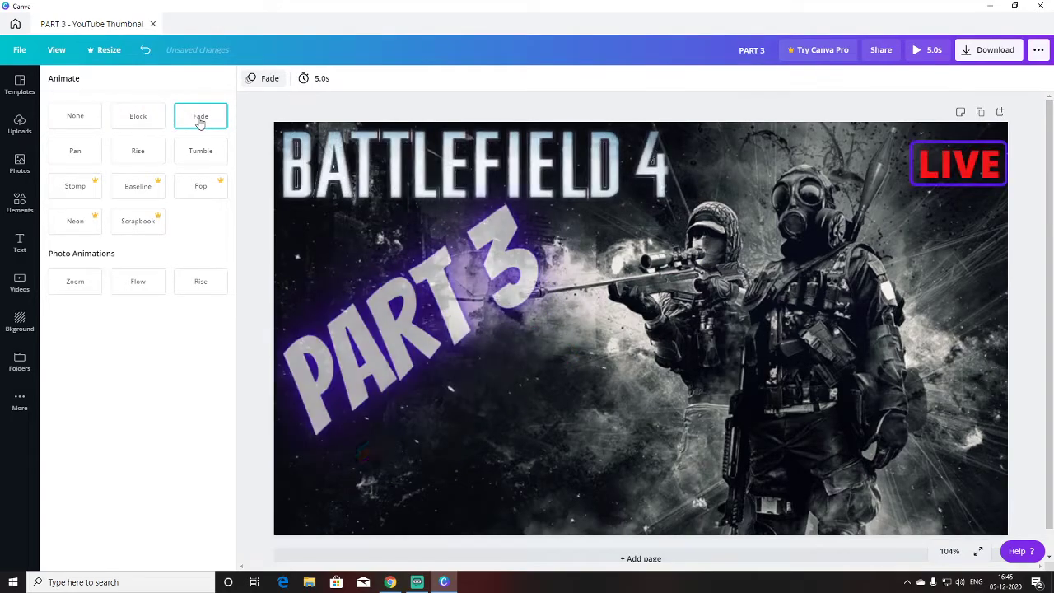
pyautogui.click(96, 156)
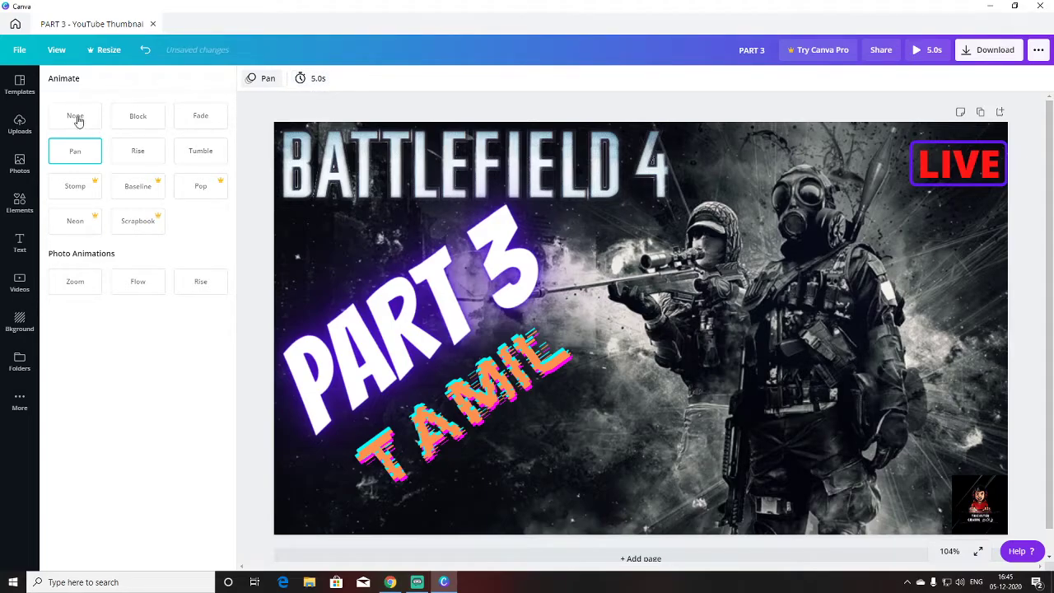
pyautogui.click(141, 122)
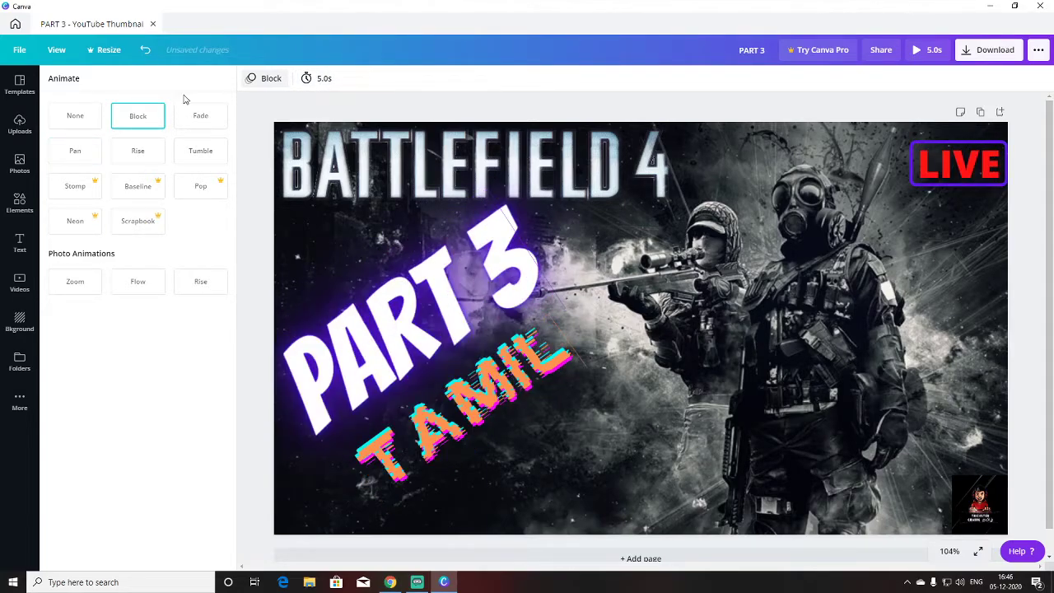
# Try out page timings of 8.5 and 2.0 seconds with the Block animation.
pyautogui.click(320, 78)
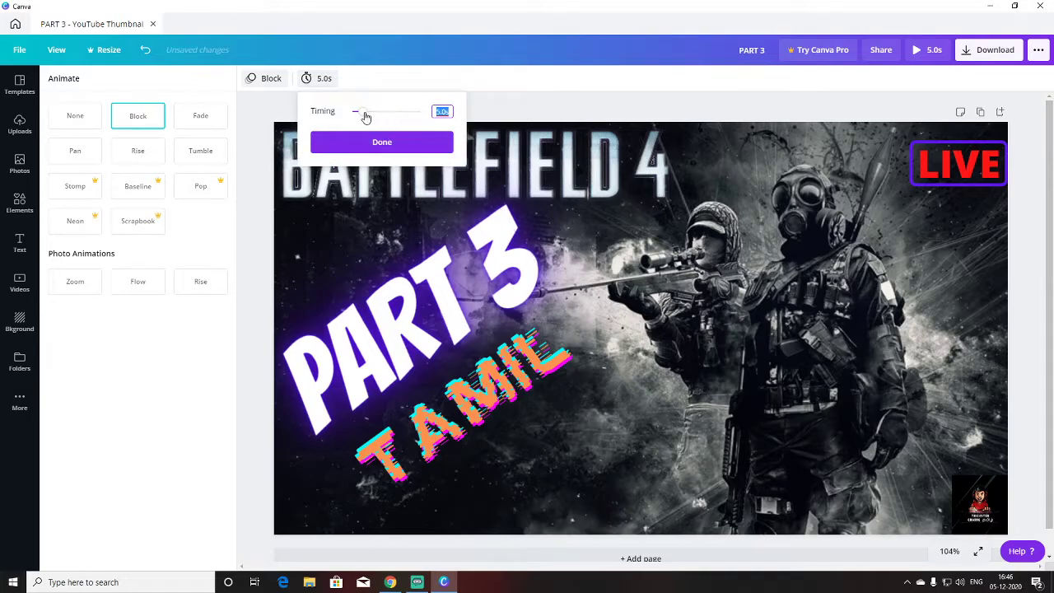
pyautogui.moveTo(369, 118); pyautogui.dragTo(369, 121)
pyautogui.click(381, 142)
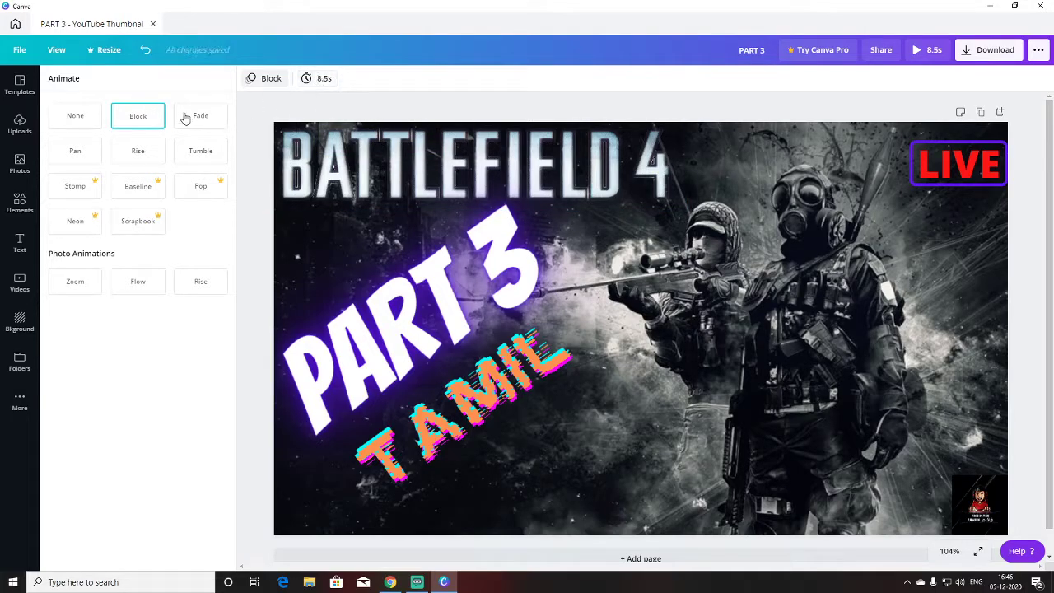
pyautogui.click(323, 79)
pyautogui.moveTo(369, 113); pyautogui.dragTo(355, 115)
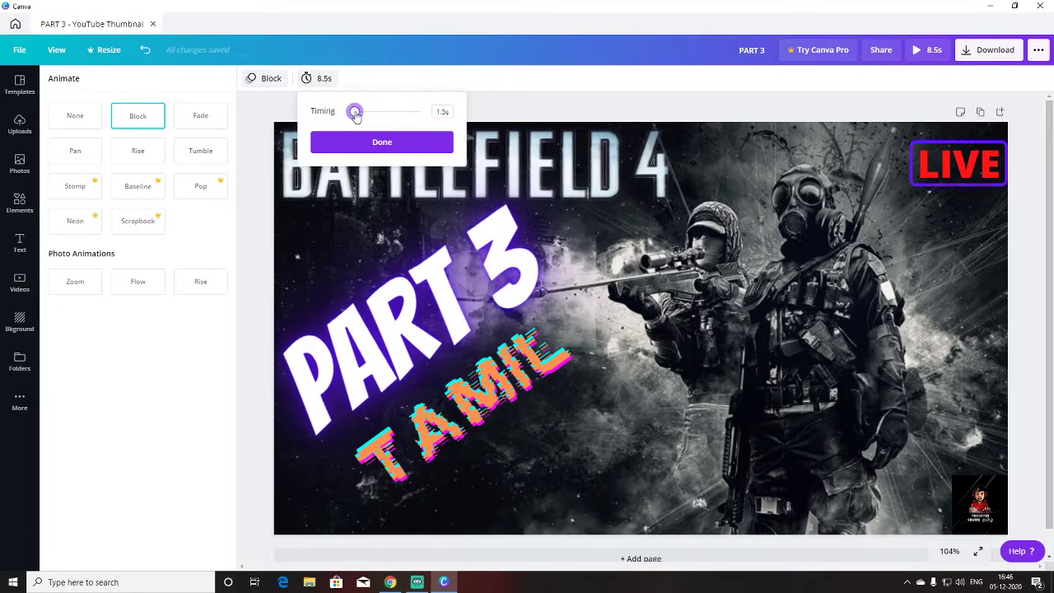
pyautogui.click(370, 141)
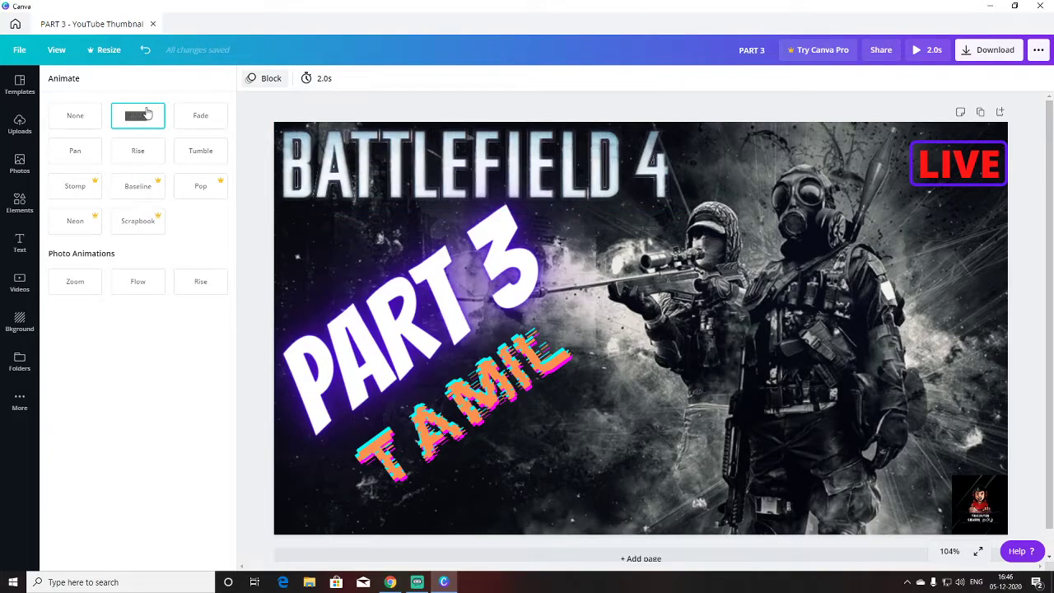
# Set the page's animation timing to 4.5 seconds.
pyautogui.click(322, 80)
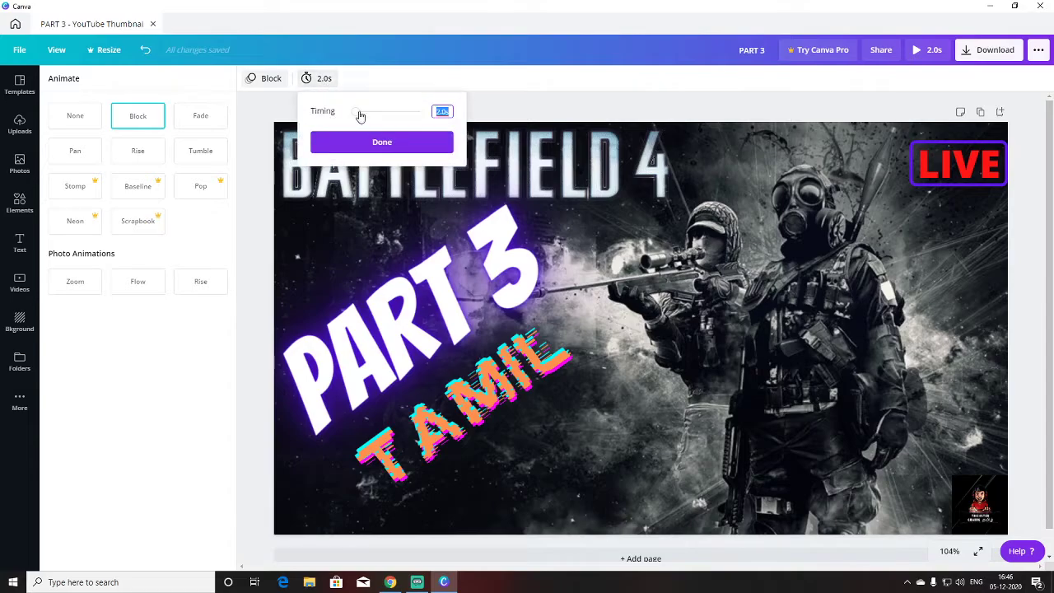
pyautogui.moveTo(360, 116); pyautogui.dragTo(363, 118)
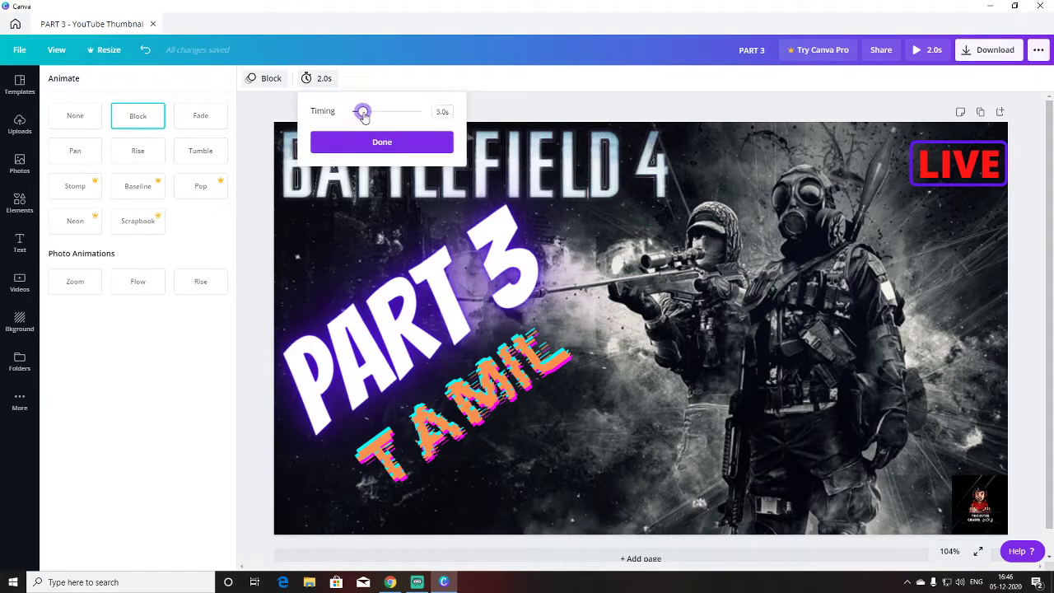
pyautogui.click(392, 147)
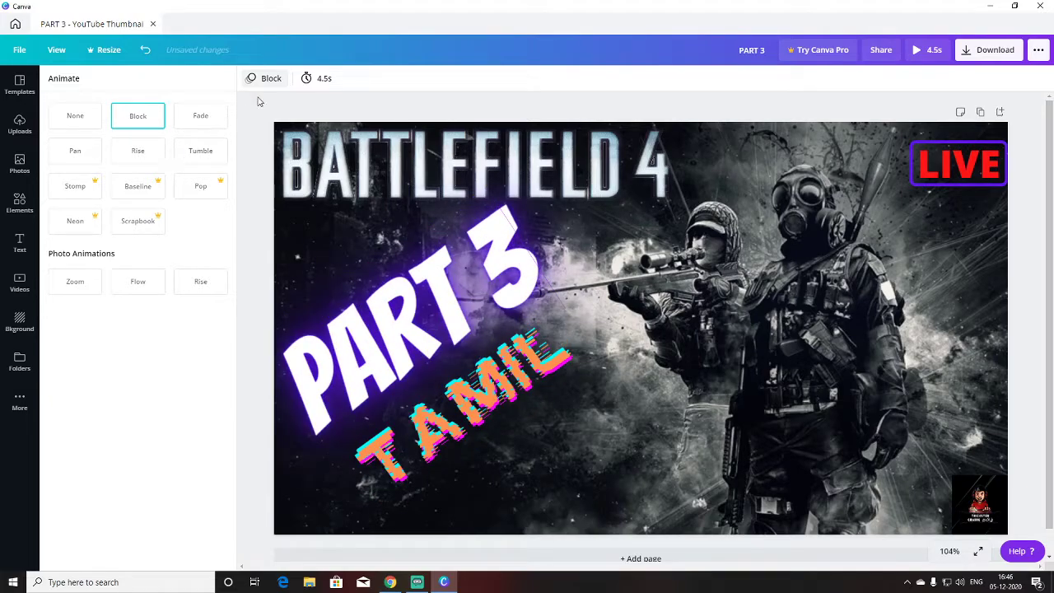
# Try out the Fade, Pan, Rise and Tumble page animations in turn.
pyautogui.click(191, 115)
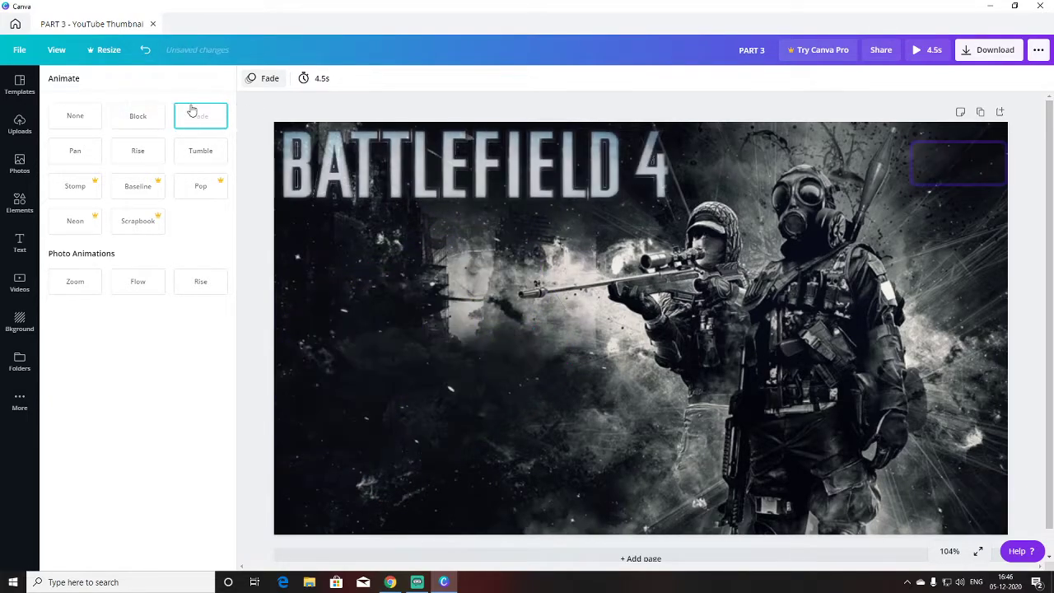
pyautogui.click(86, 150)
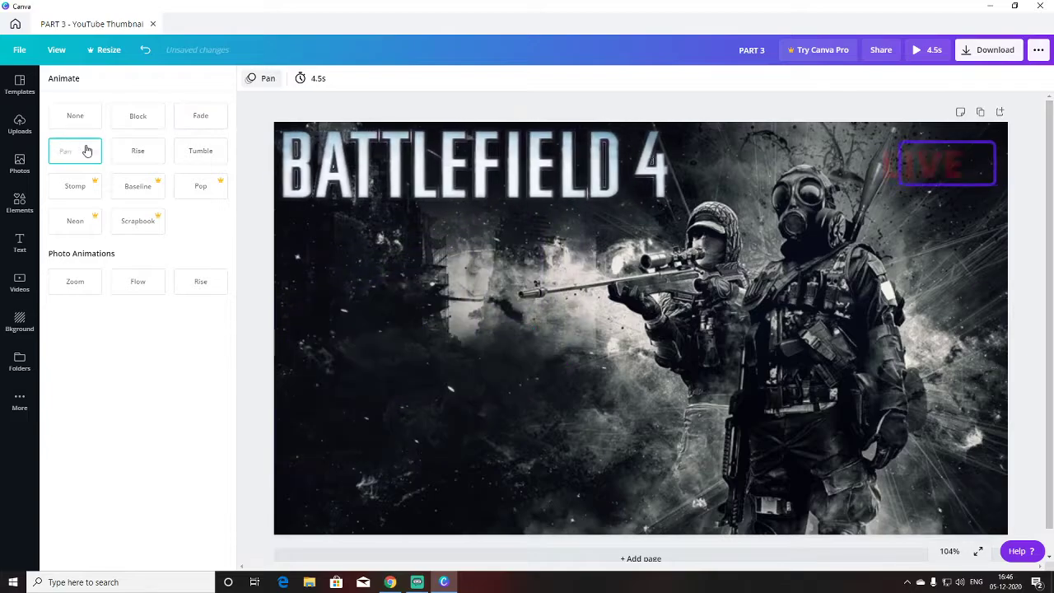
pyautogui.click(119, 150)
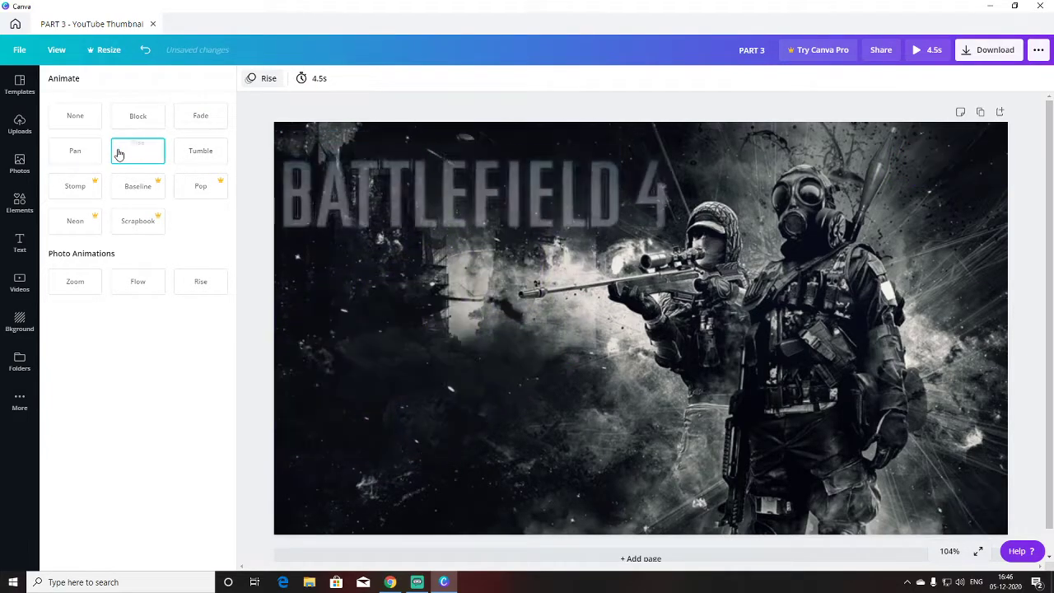
pyautogui.click(193, 165)
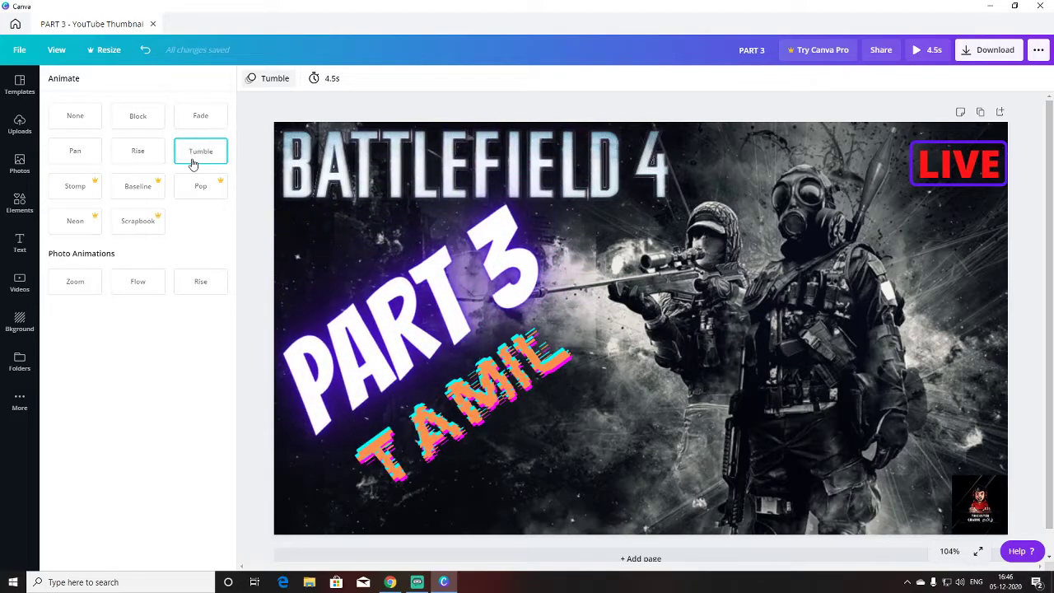
# Compare the Zoom, Flow and Rise photo animations on the page and apply Zoom.
pyautogui.click(79, 288)
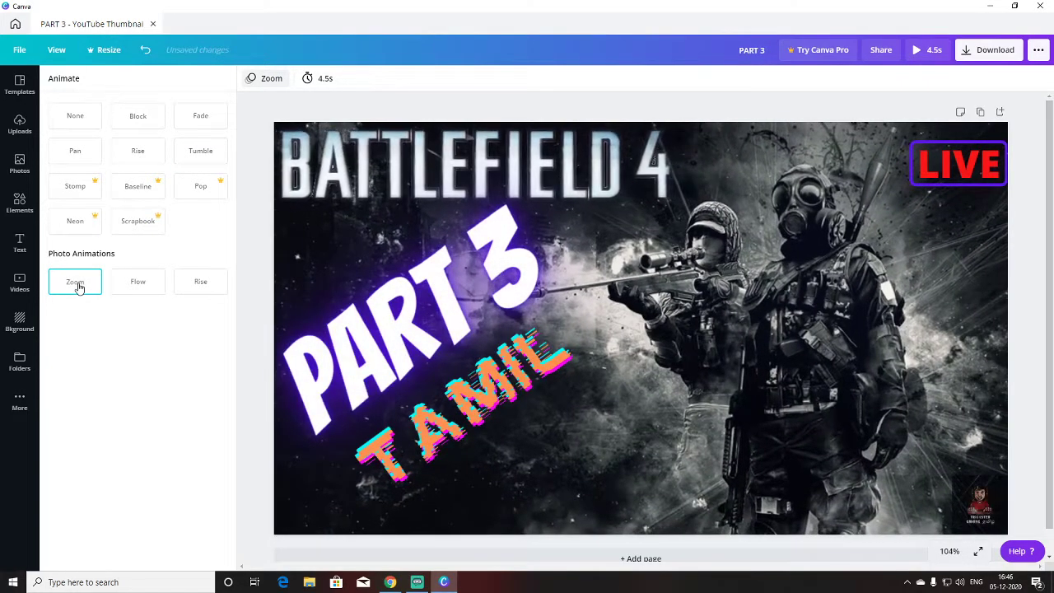
pyautogui.click(141, 288)
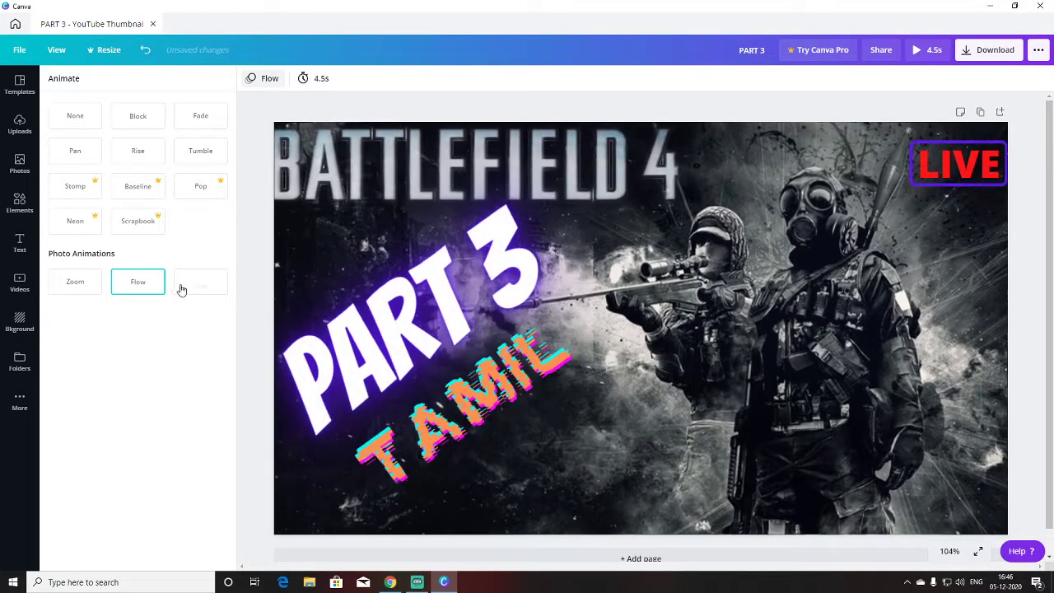
pyautogui.click(183, 288)
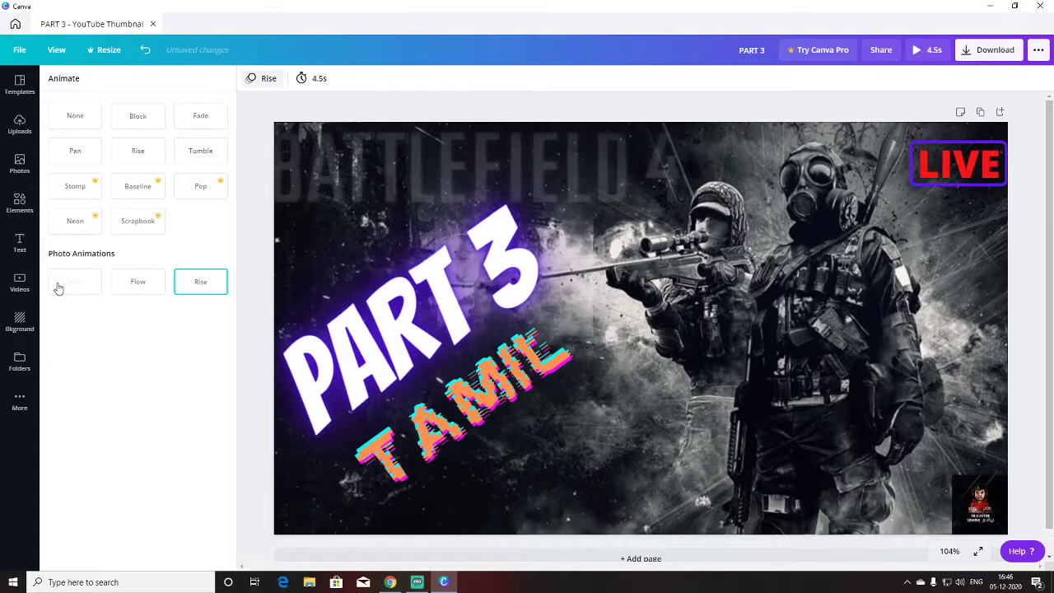
pyautogui.click(59, 287)
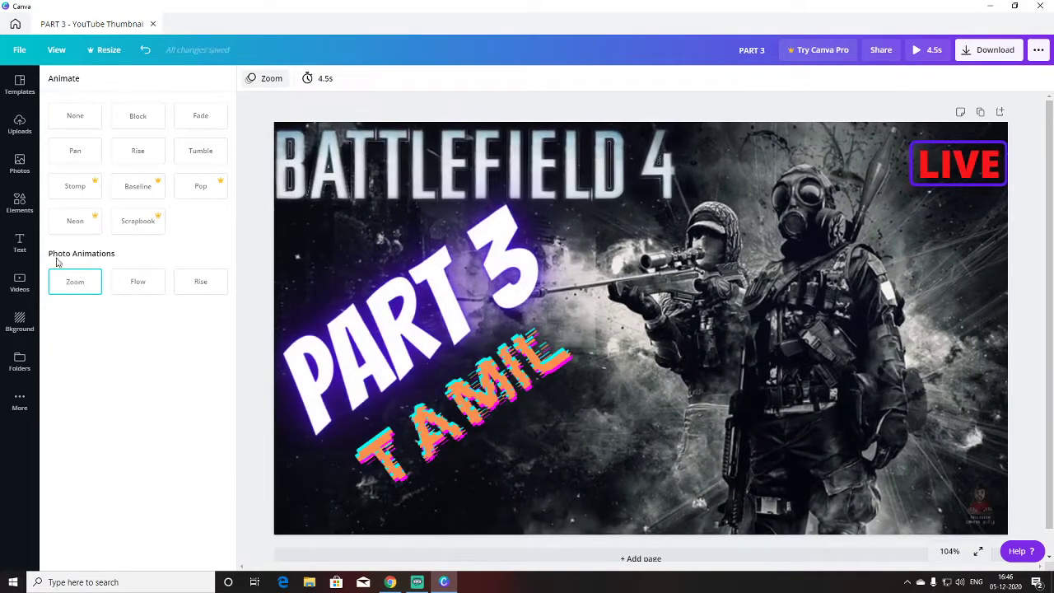
# Review the available download formats, set the file type to PNG and start downloading the thumbnail.
pyautogui.click(975, 53)
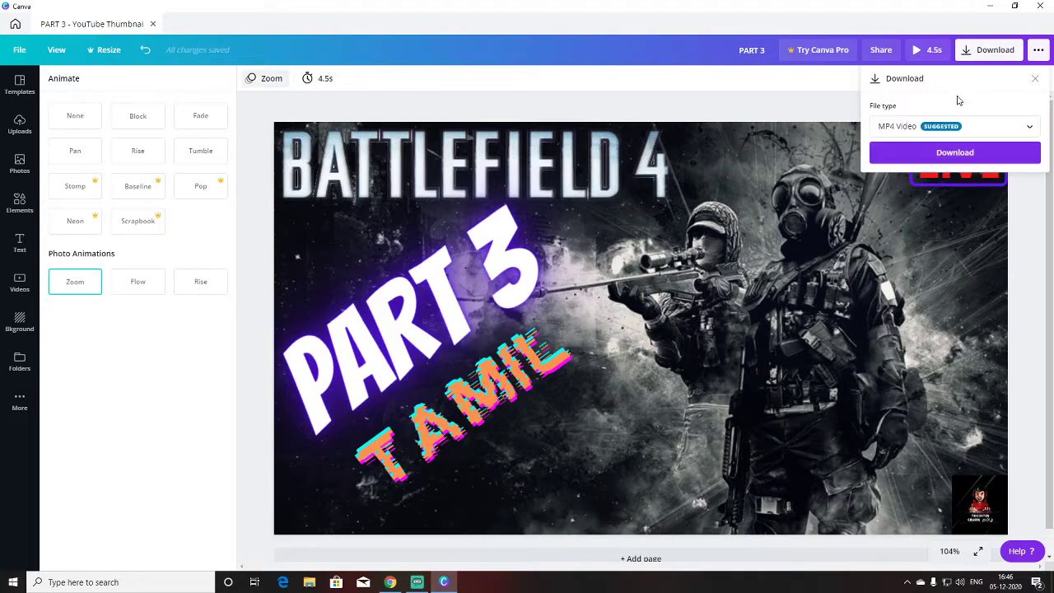
pyautogui.click(961, 128)
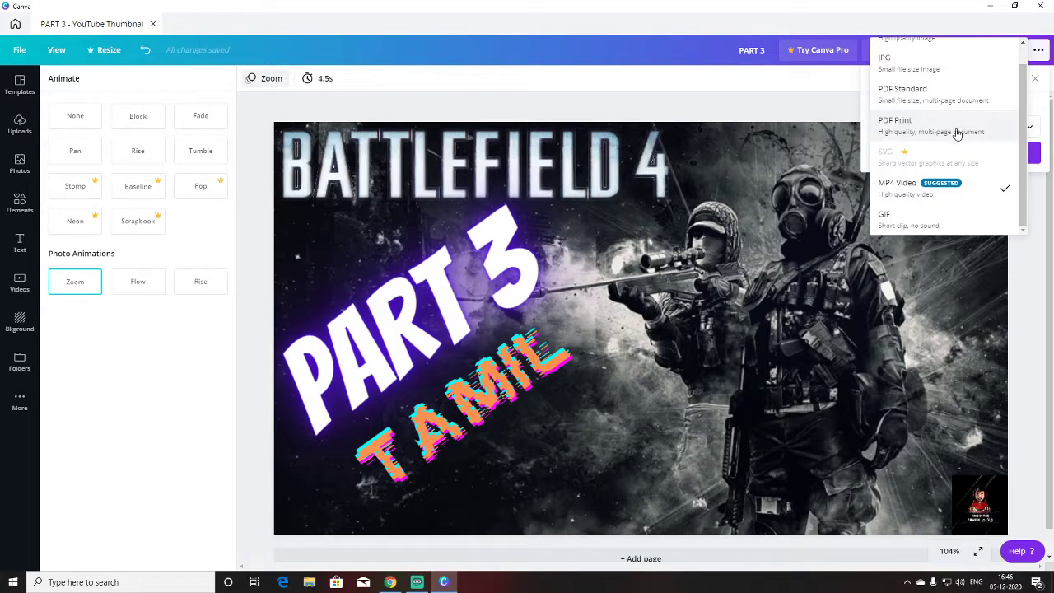
pyautogui.scroll(1, 952, 129)
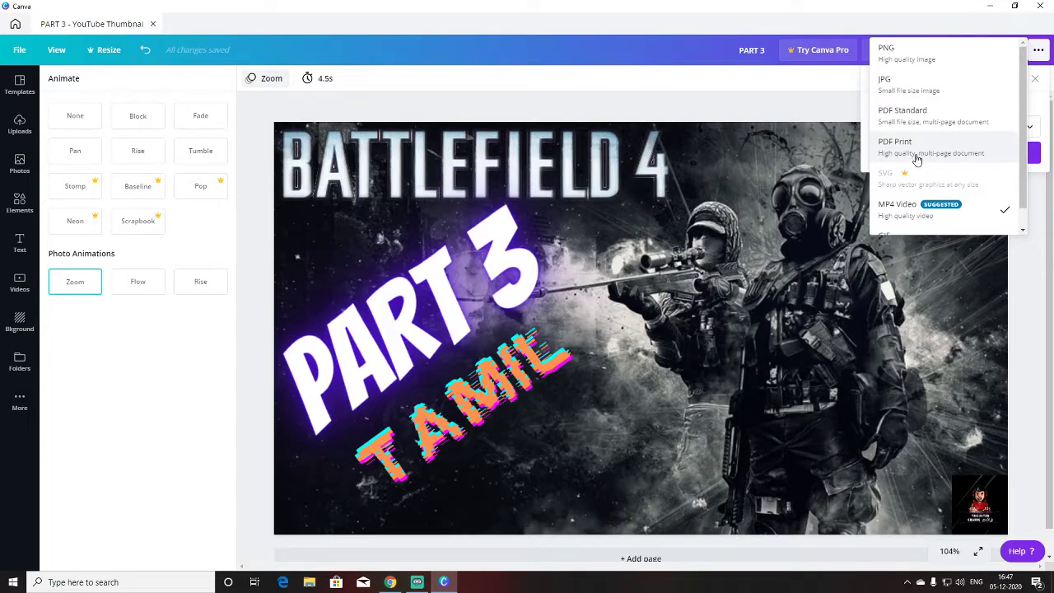
pyautogui.scroll(-1, 921, 165)
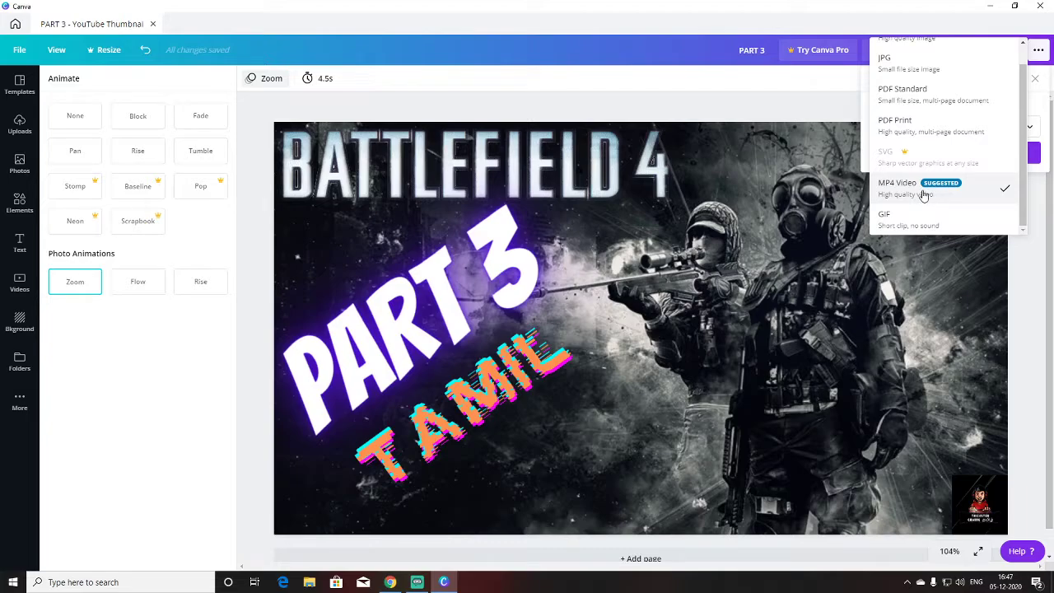
pyautogui.scroll(1, 929, 182)
pyautogui.click(923, 56)
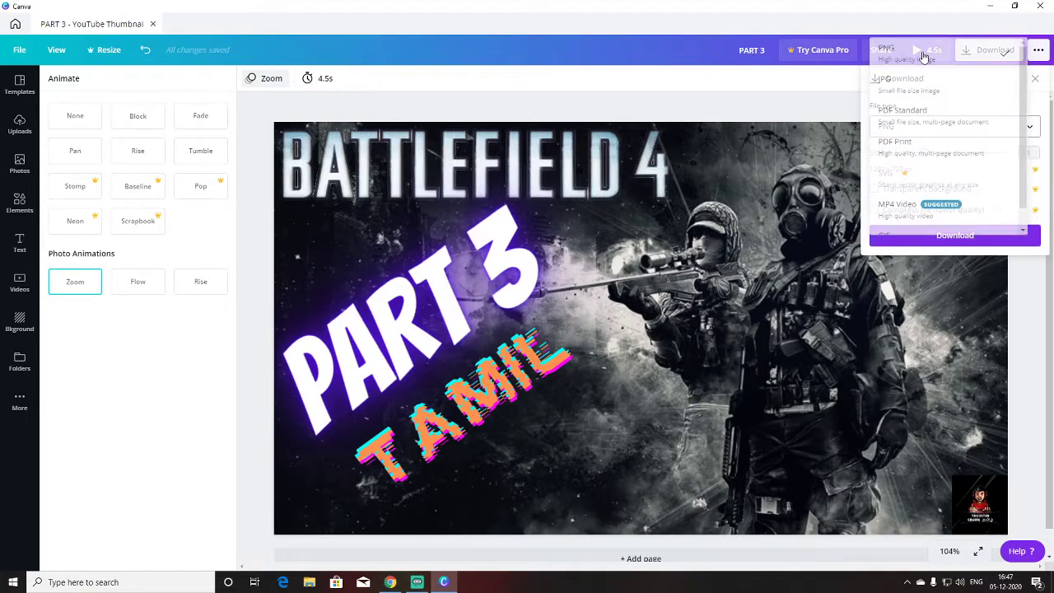
pyautogui.click(964, 236)
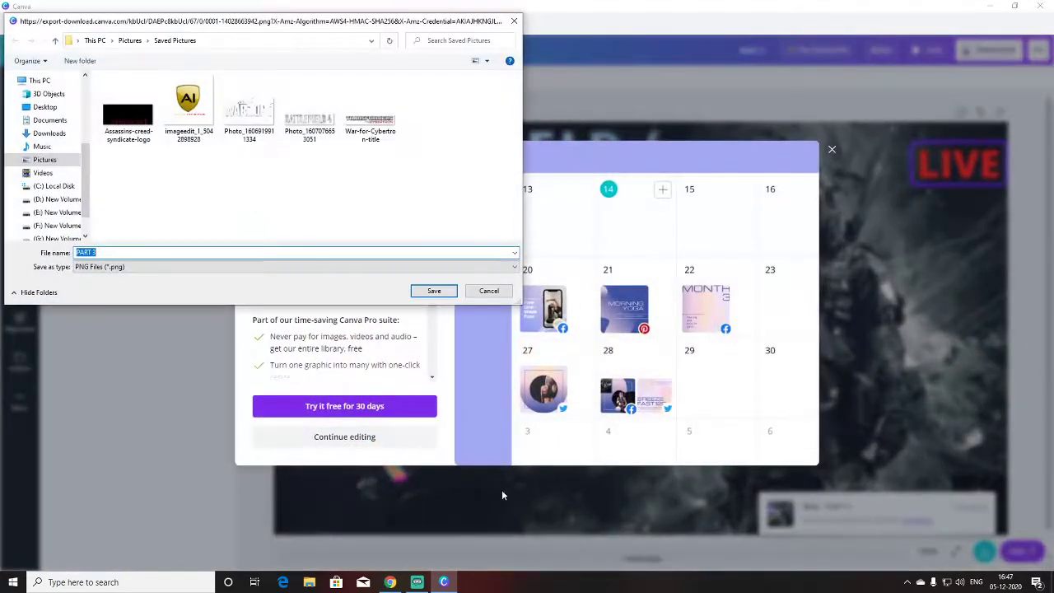
# Save the thumbnail PNG as PART 3 in the Saved Pictures folder and return to editing the design.
pyautogui.click(437, 292)
pyautogui.click(346, 436)
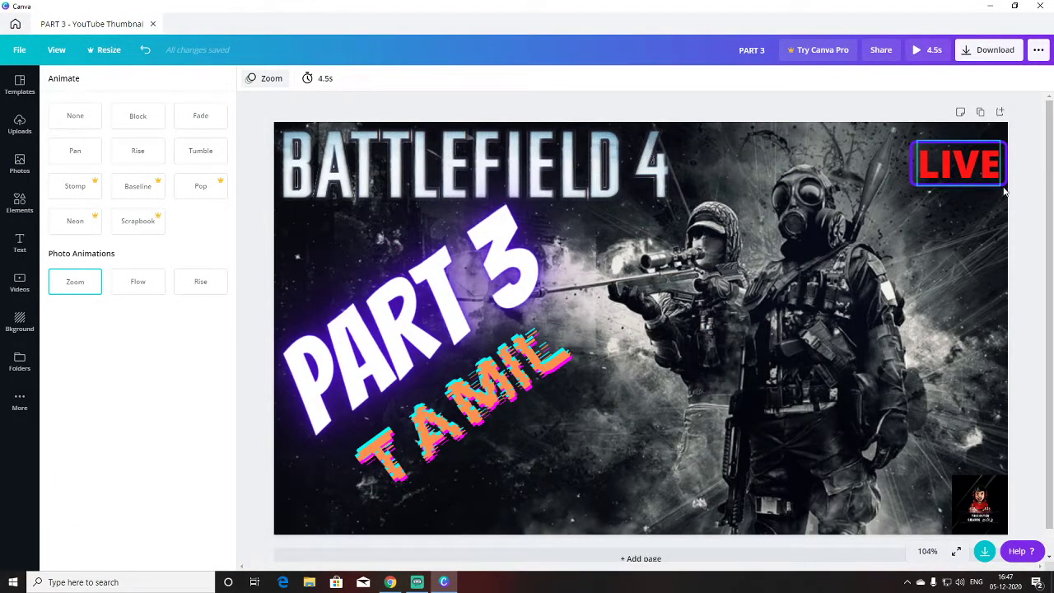
# Reopen the download options, look over the file types and select PNG again.
pyautogui.click(995, 53)
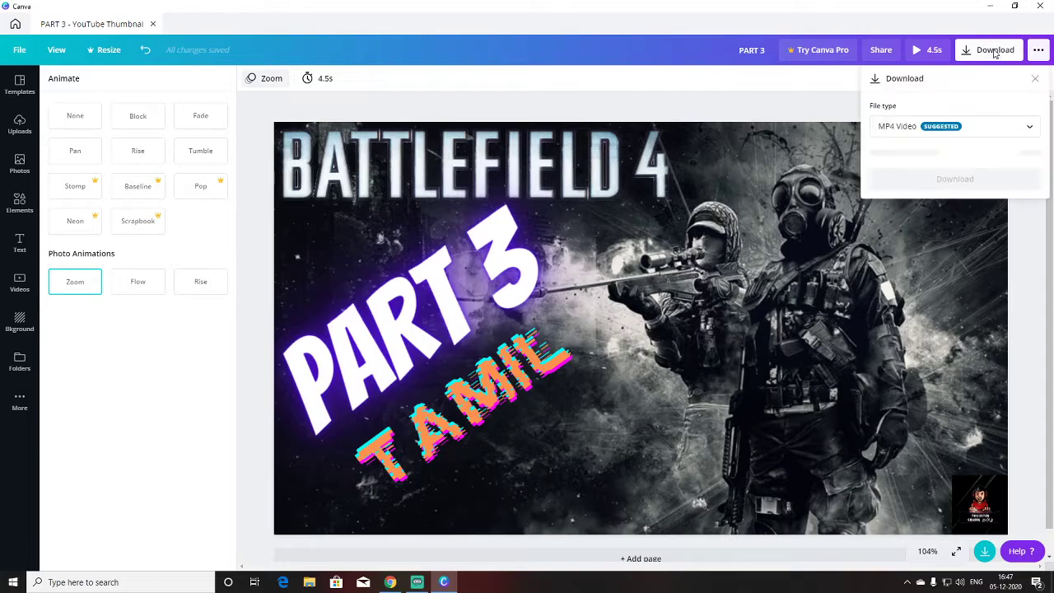
pyautogui.click(1030, 126)
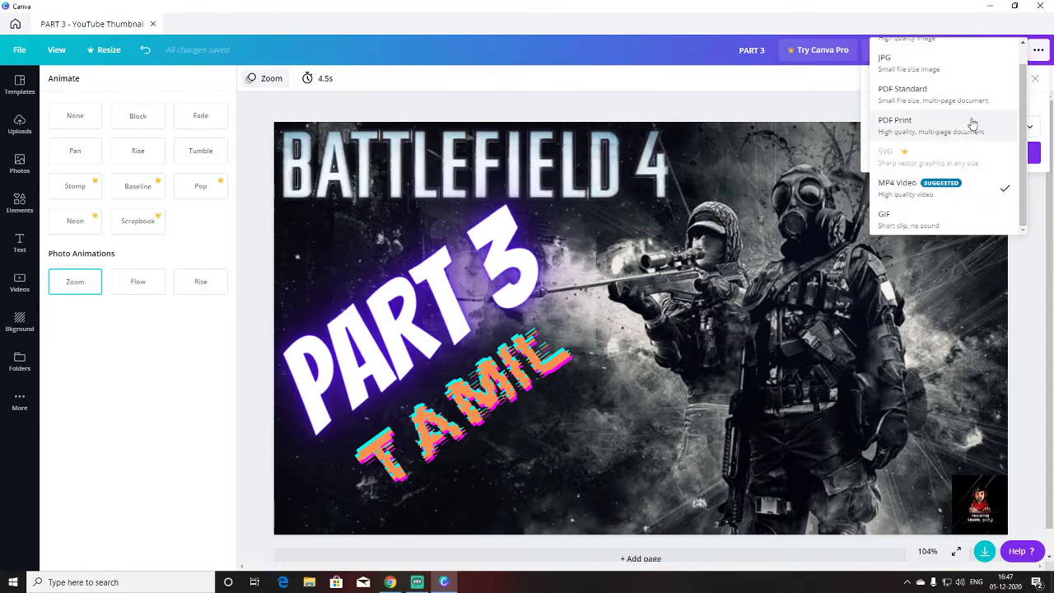
pyautogui.scroll(1, 947, 178)
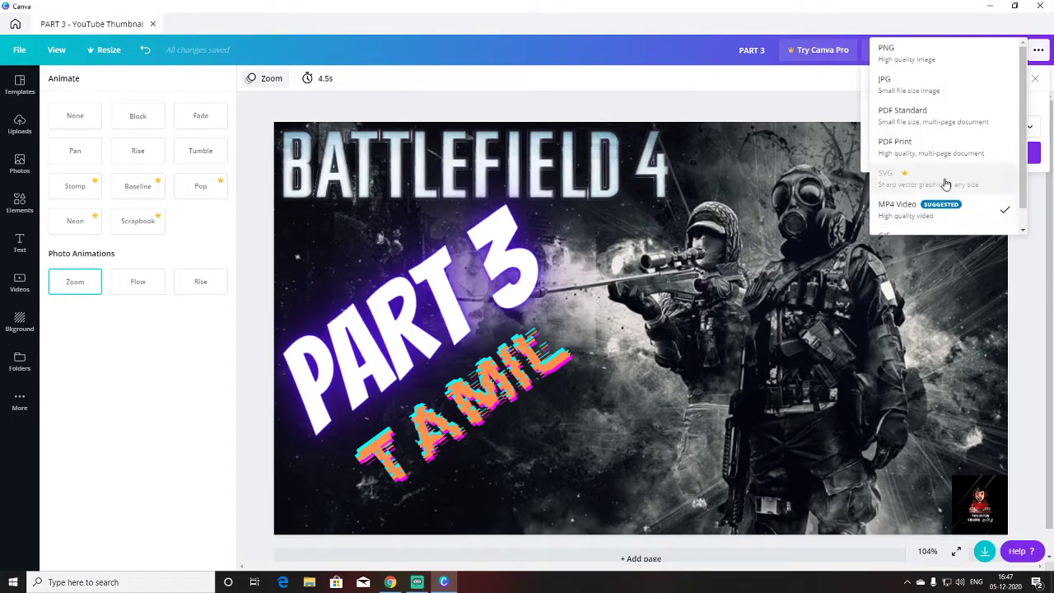
pyautogui.click(919, 55)
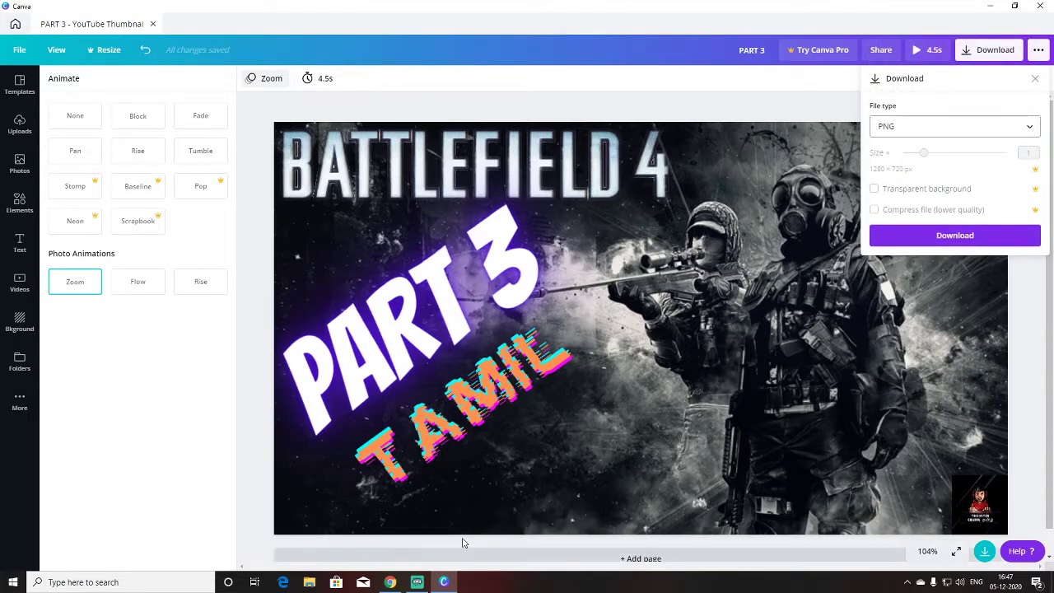
# Switch to File Explorer, view the PART 3 PNG from the Saved Pictures folder and close the image.
pyautogui.click(991, 5)
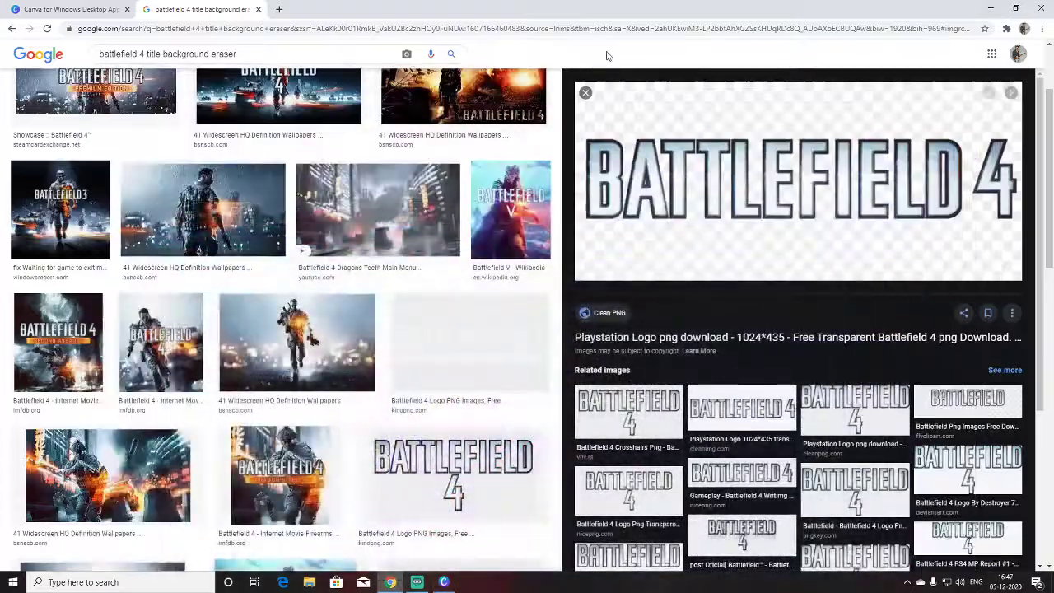
pyautogui.click(992, 7)
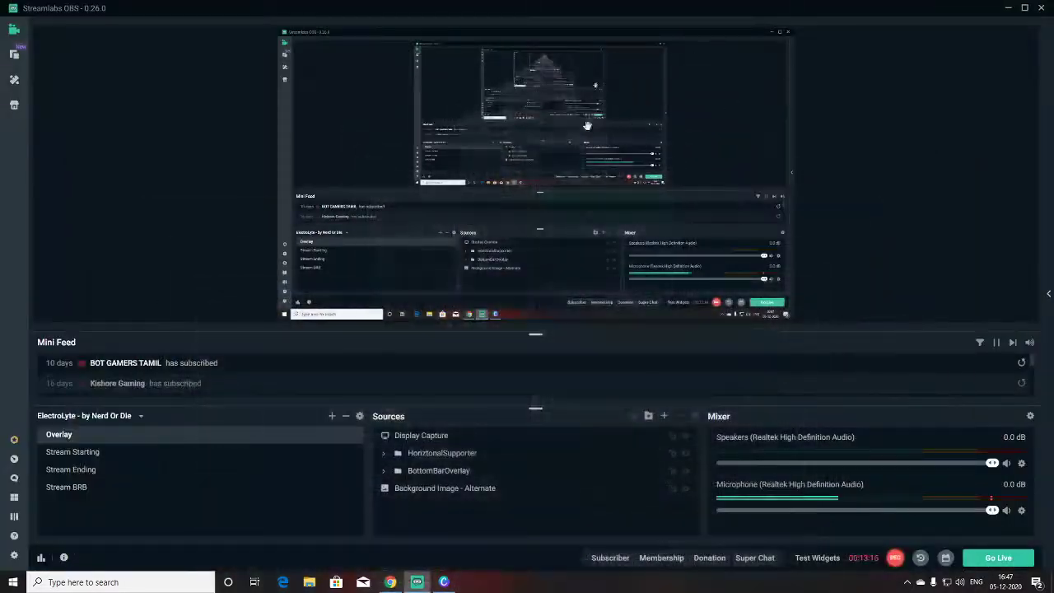
pyautogui.click(1008, 8)
pyautogui.doubleClick(20, 79)
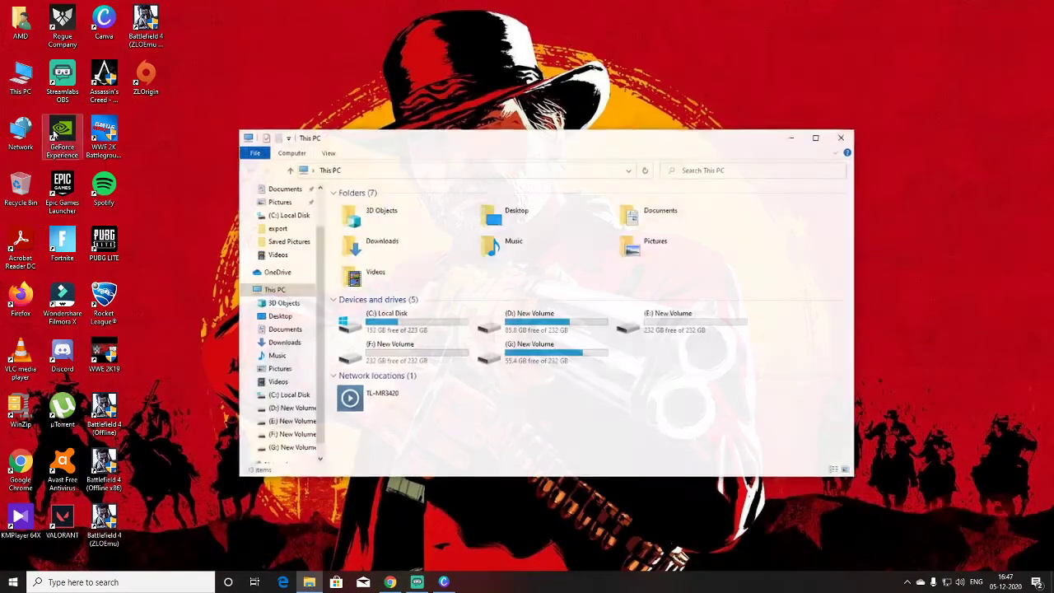
pyautogui.click(279, 202)
pyautogui.doubleClick(492, 219)
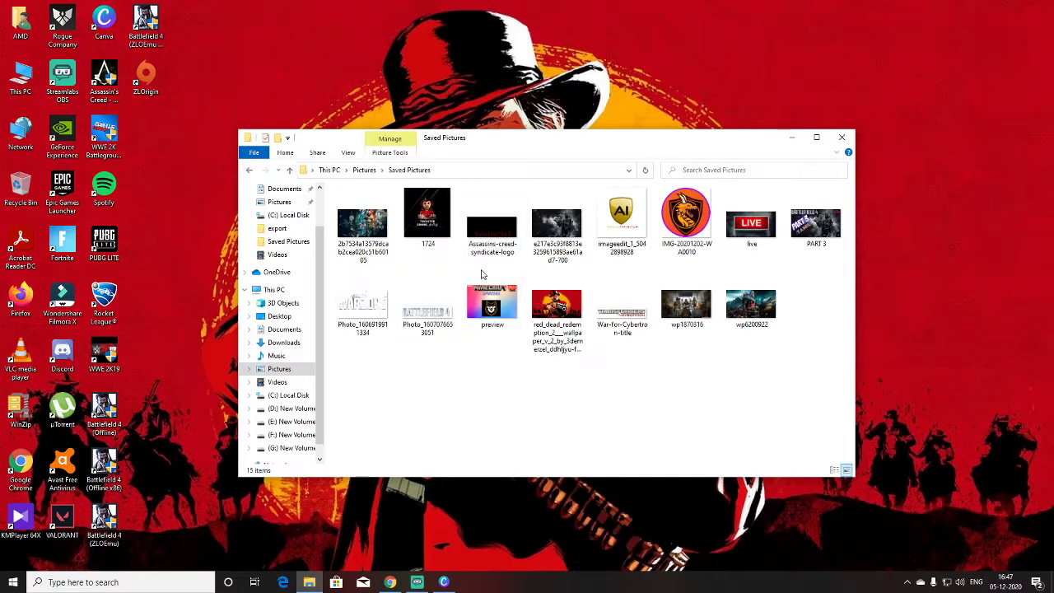
pyautogui.doubleClick(814, 222)
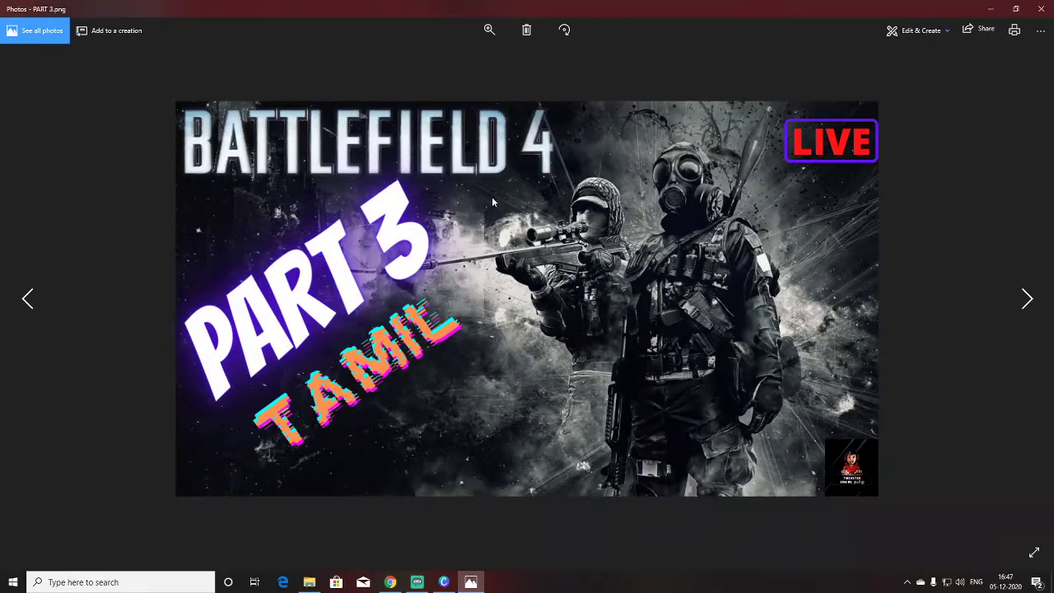
pyautogui.click(1041, 8)
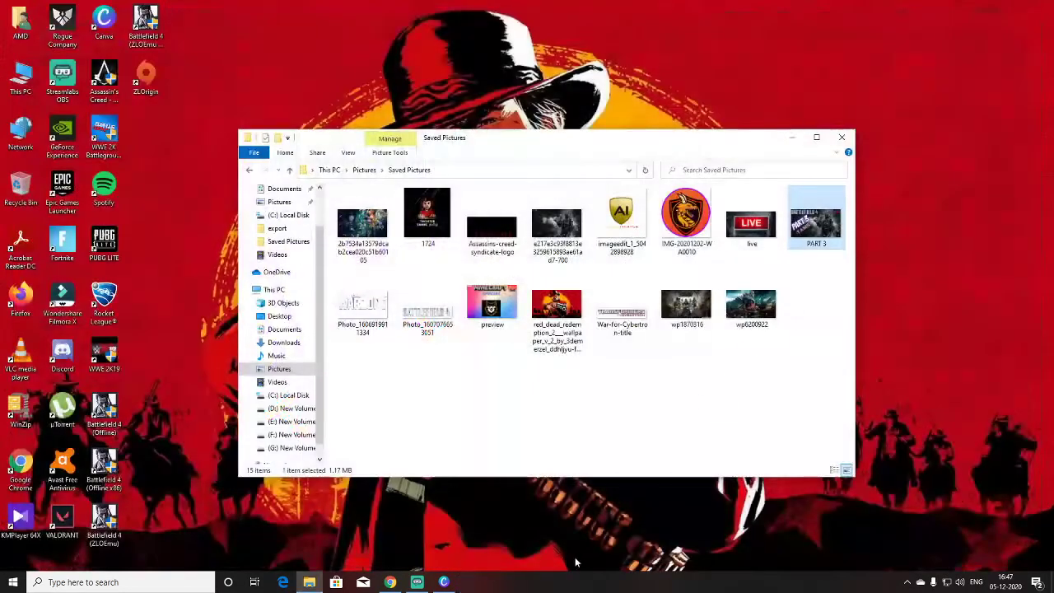
# Return to Canva, download the design as MP4 Video and save it as PART 3 in Saved Pictures.
pyautogui.click(444, 582)
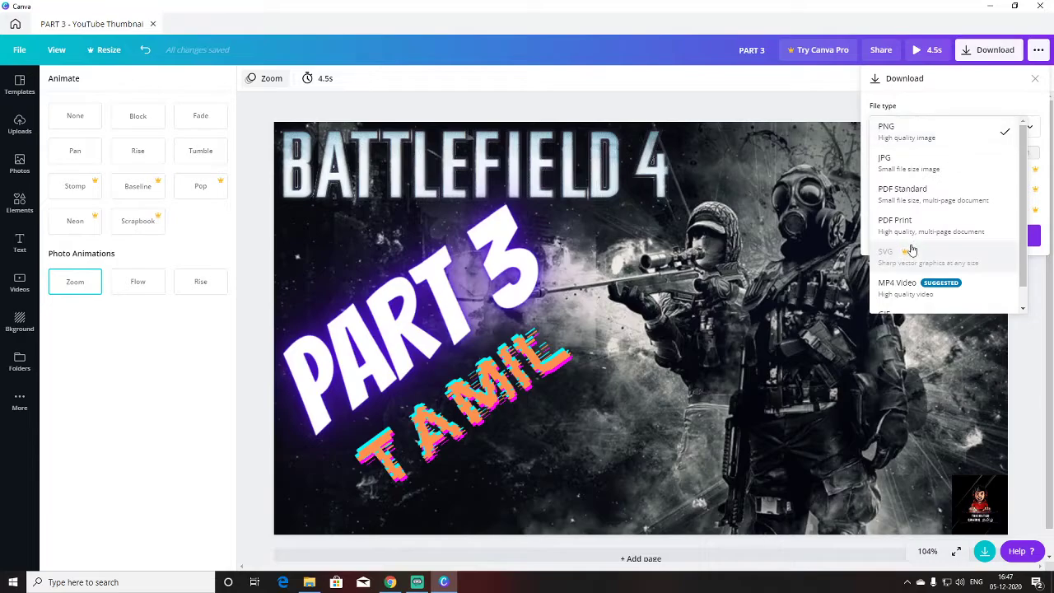
pyautogui.click(915, 286)
pyautogui.click(948, 152)
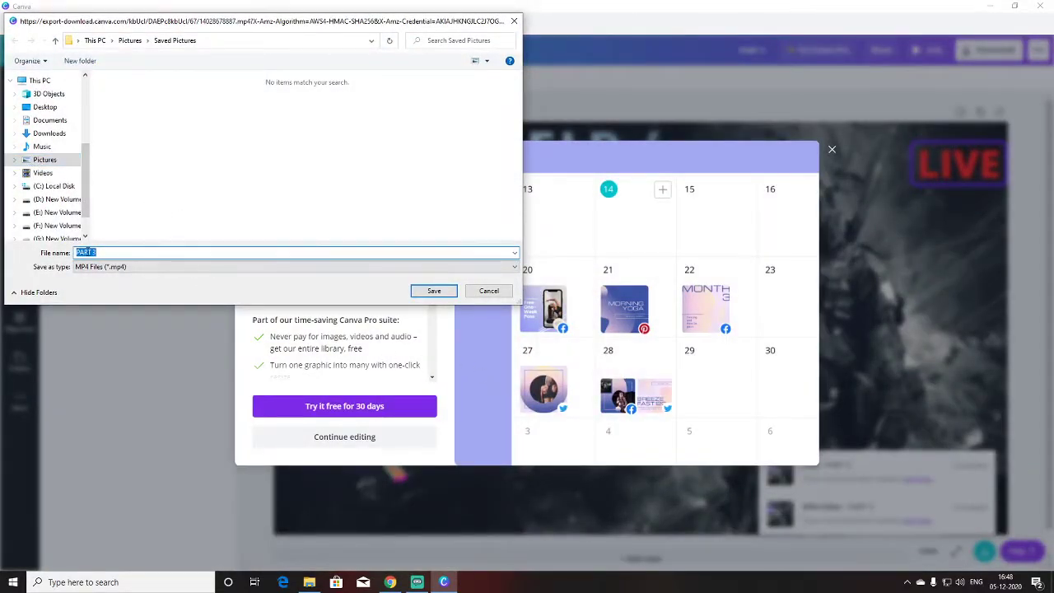
pyautogui.click(433, 291)
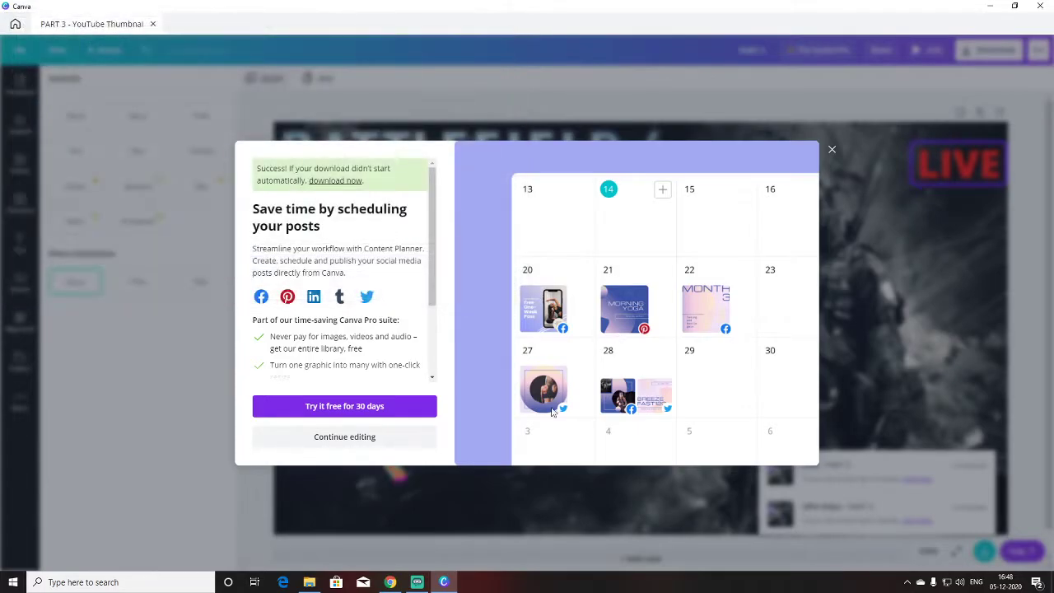
pyautogui.click(379, 437)
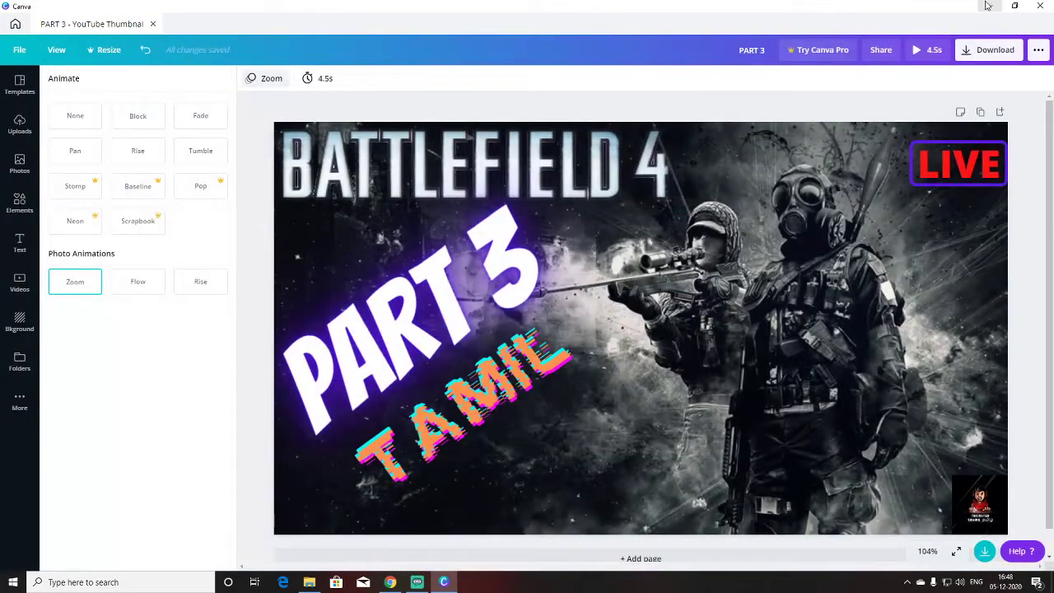
# Check the downloaded PART 3 video and PART 3 PNG in File Explorer, closing both viewers and the folder.
pyautogui.click(988, 5)
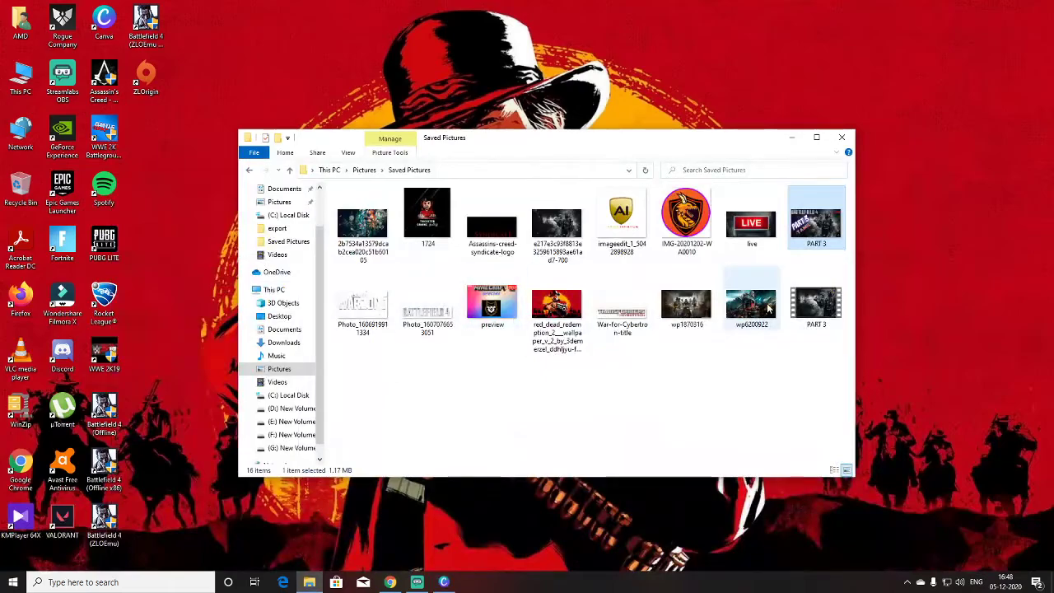
pyautogui.doubleClick(813, 314)
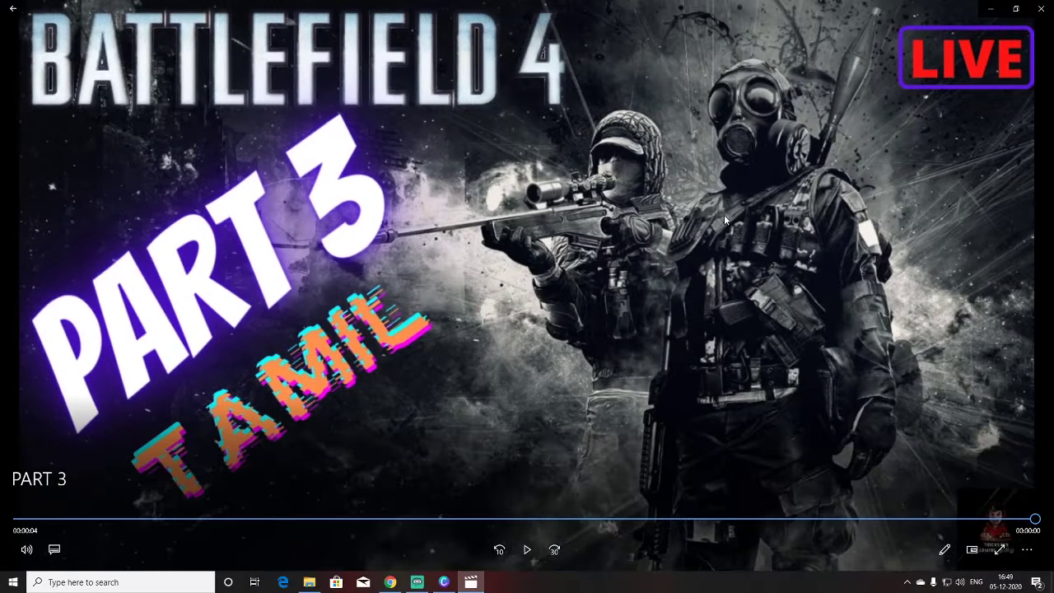
pyautogui.click(1041, 8)
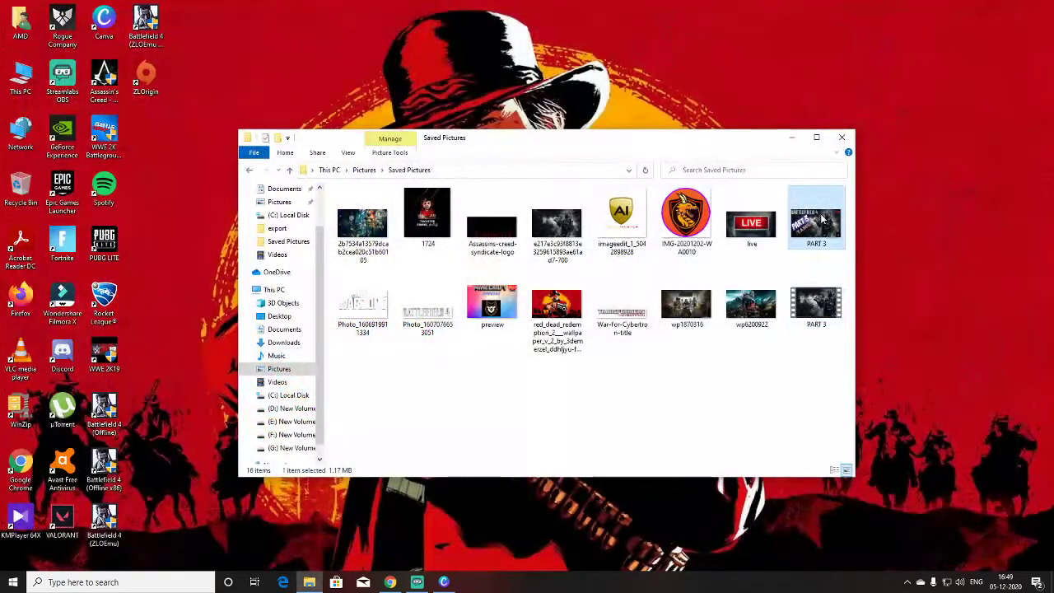
pyautogui.doubleClick(804, 216)
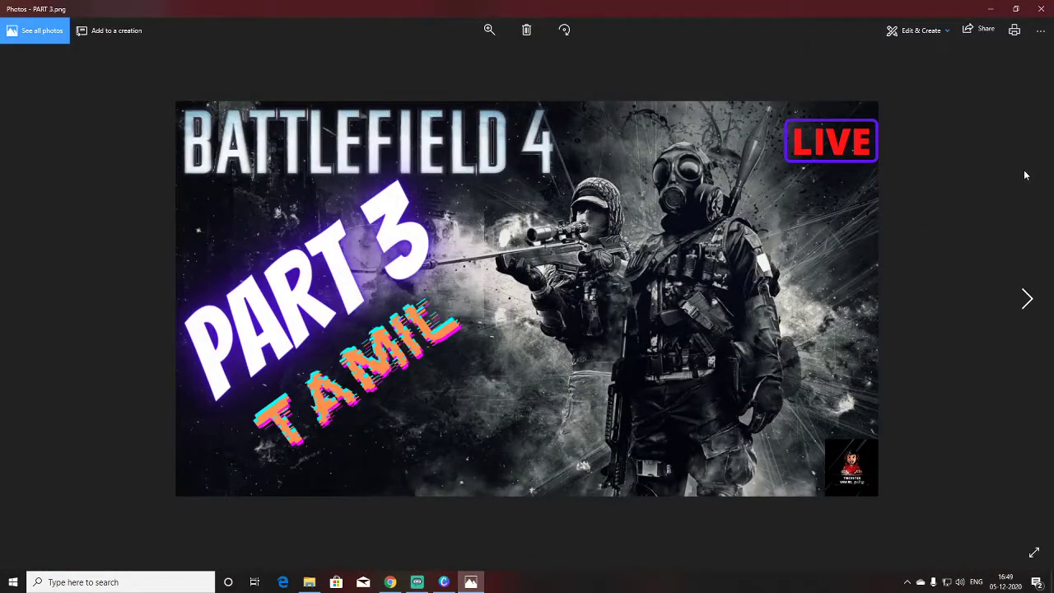
pyautogui.click(1041, 9)
pyautogui.click(842, 137)
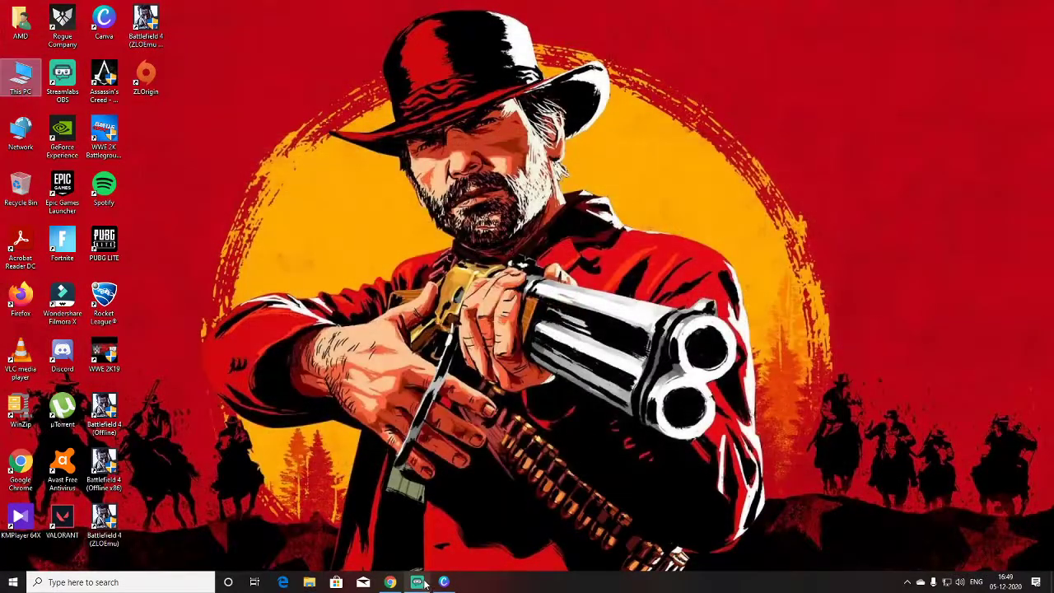
# Close the PART 3 design in Canva and start a blank YouTube thumbnail from the template results.
pyautogui.click(443, 583)
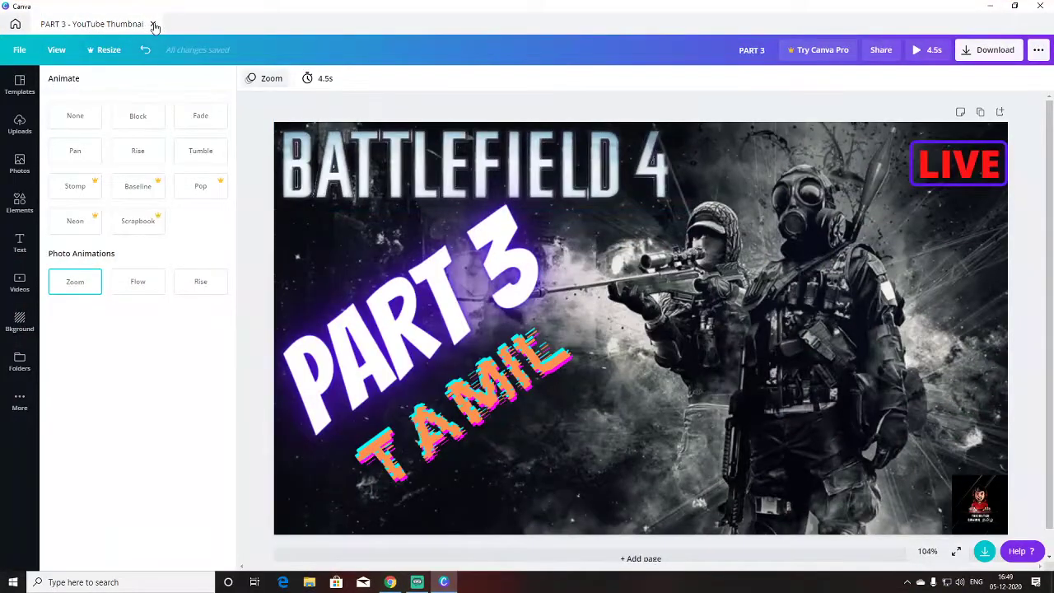
pyautogui.click(152, 23)
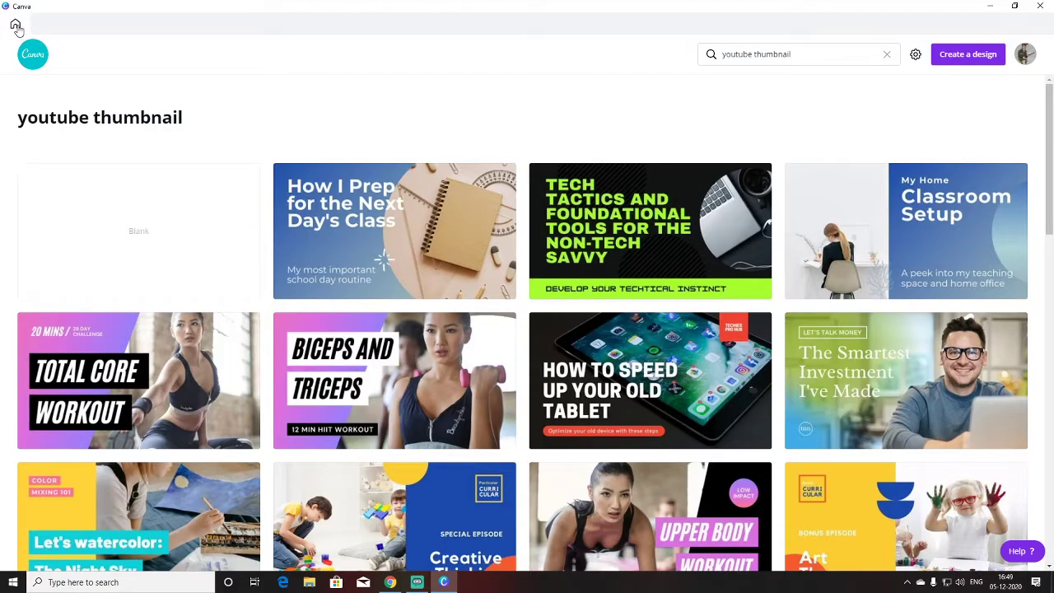
pyautogui.click(886, 55)
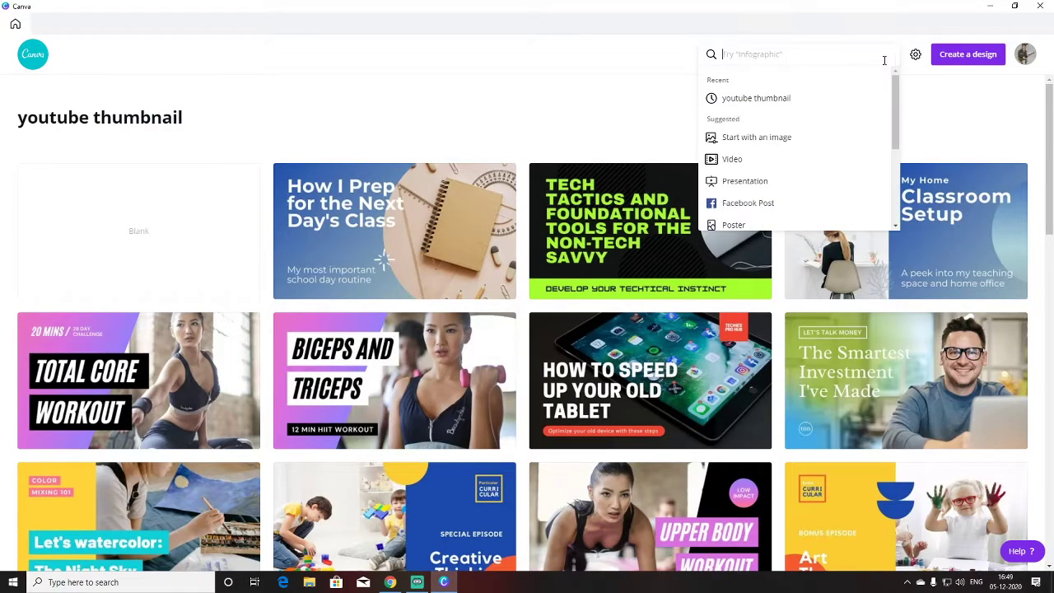
pyautogui.click(557, 55)
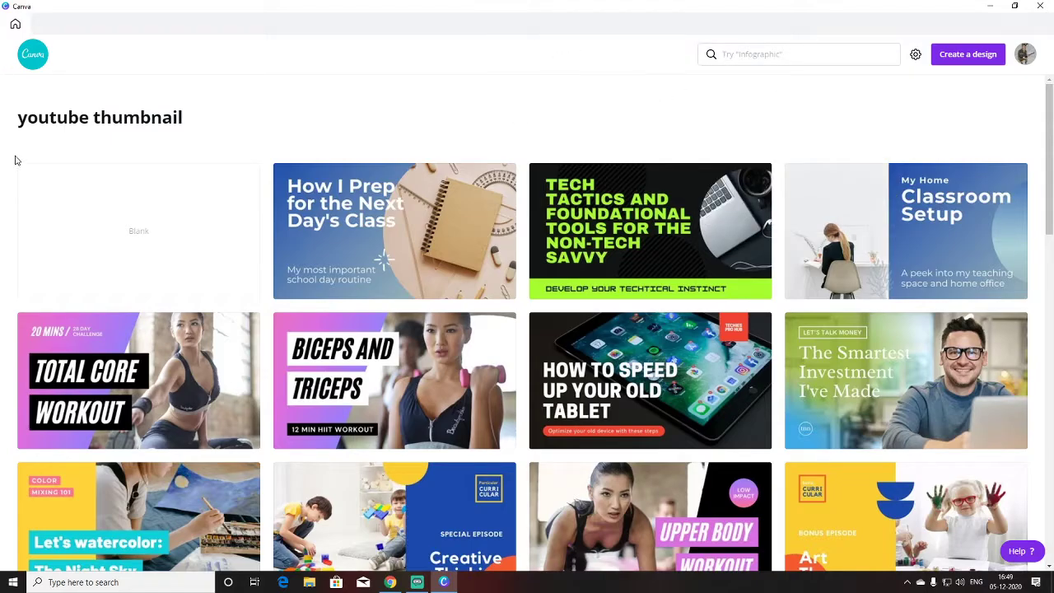
pyautogui.click(79, 201)
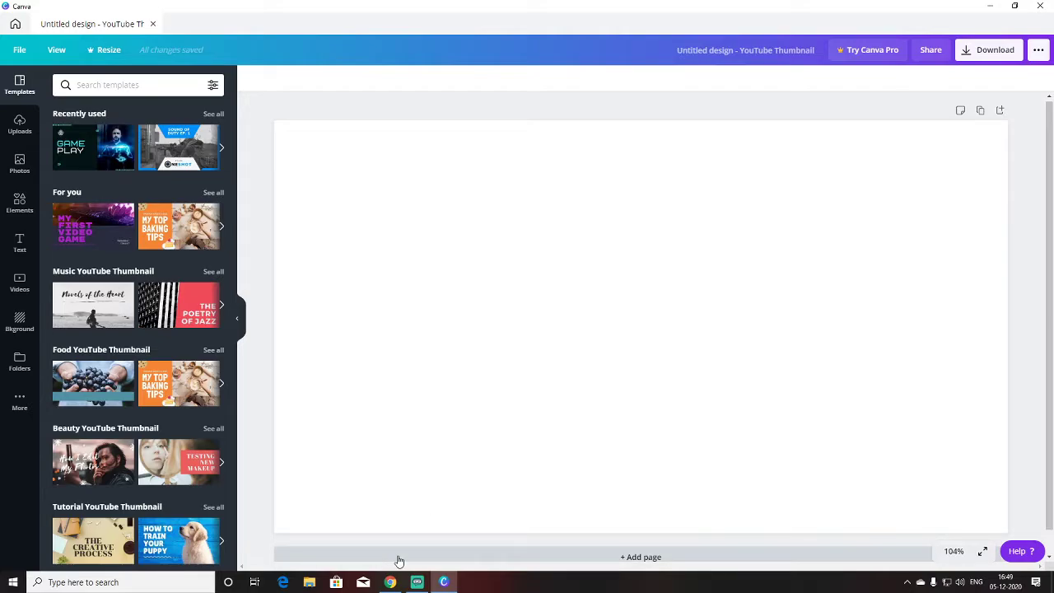
# Switch to Chrome and close the Battlefield 4 title image search.
pyautogui.click(391, 583)
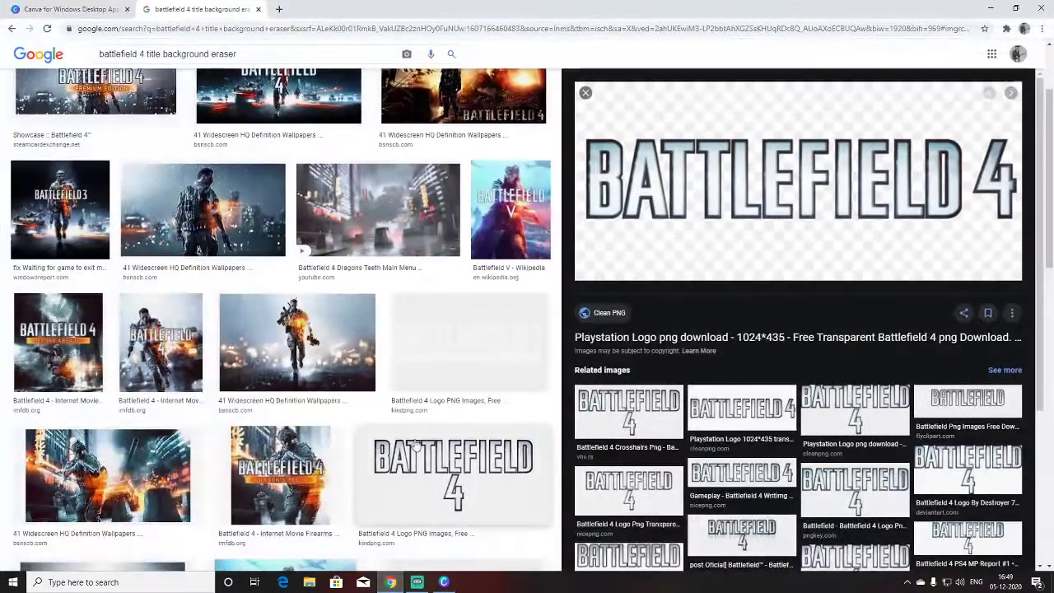
pyautogui.click(257, 9)
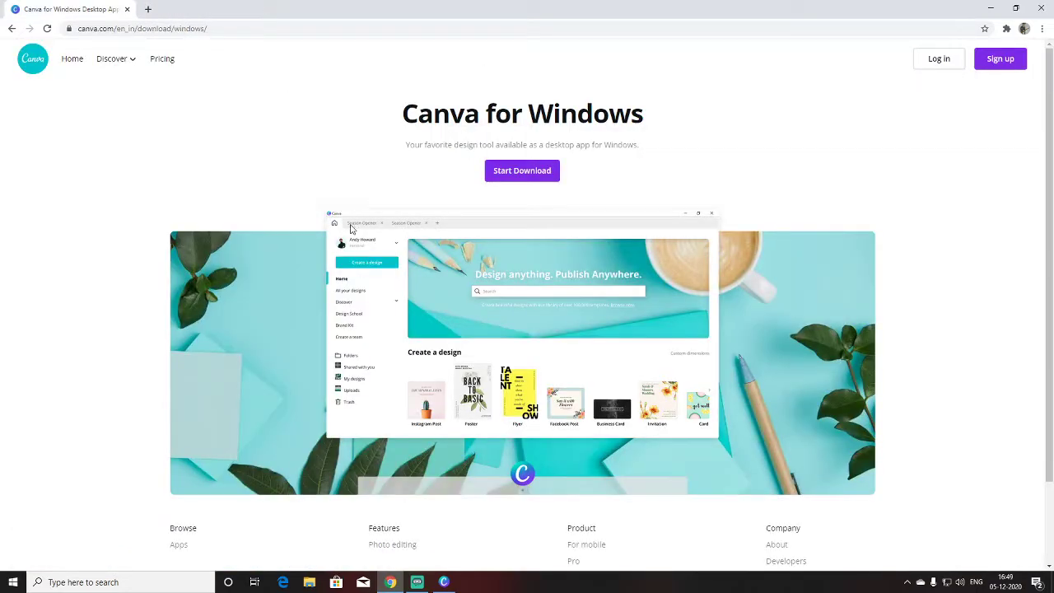